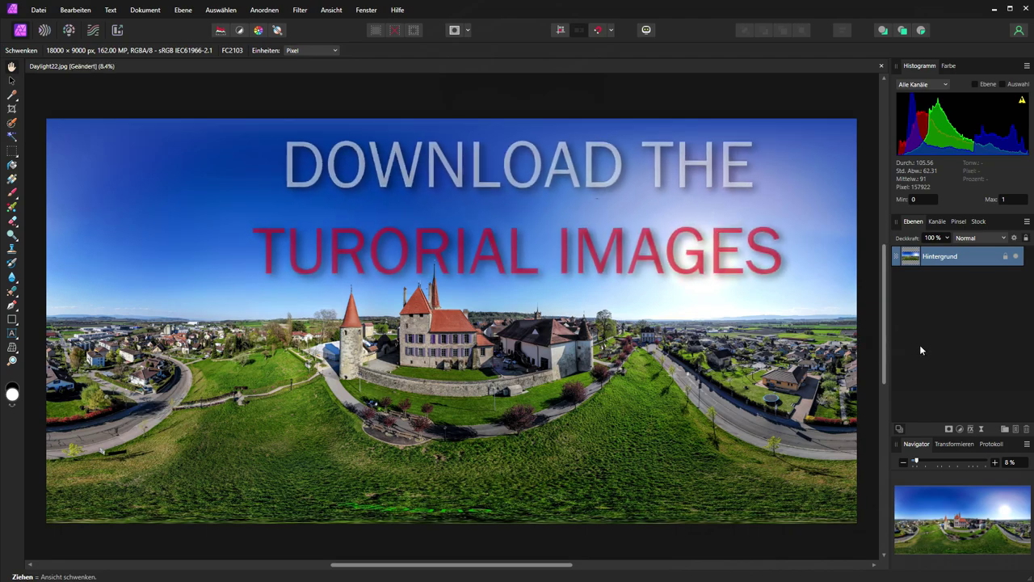
Duplicate the Hintergrund layer and give the copy an HSL adjustment with saturation set to -35 %
right_click(959, 258)
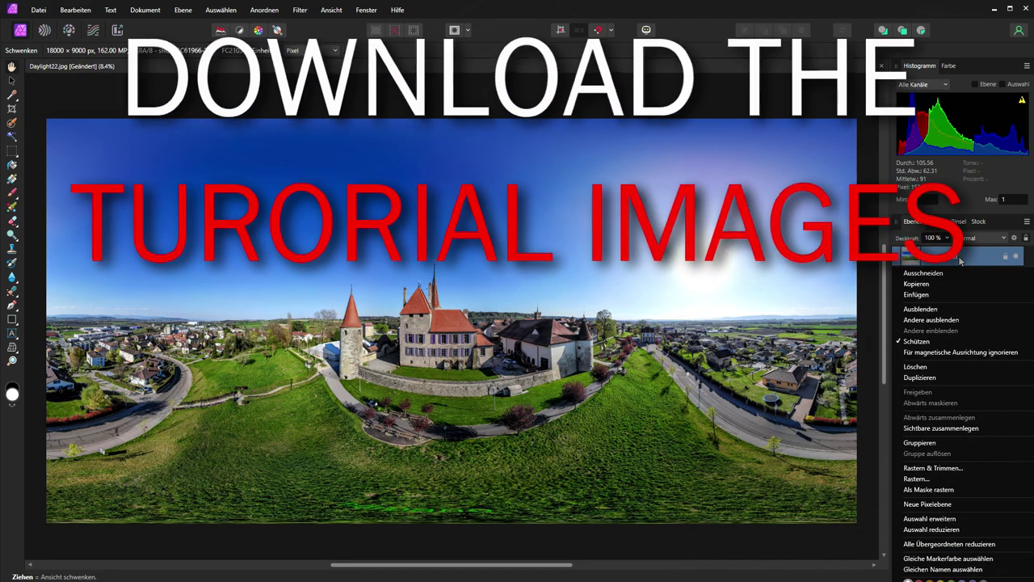
click(945, 375)
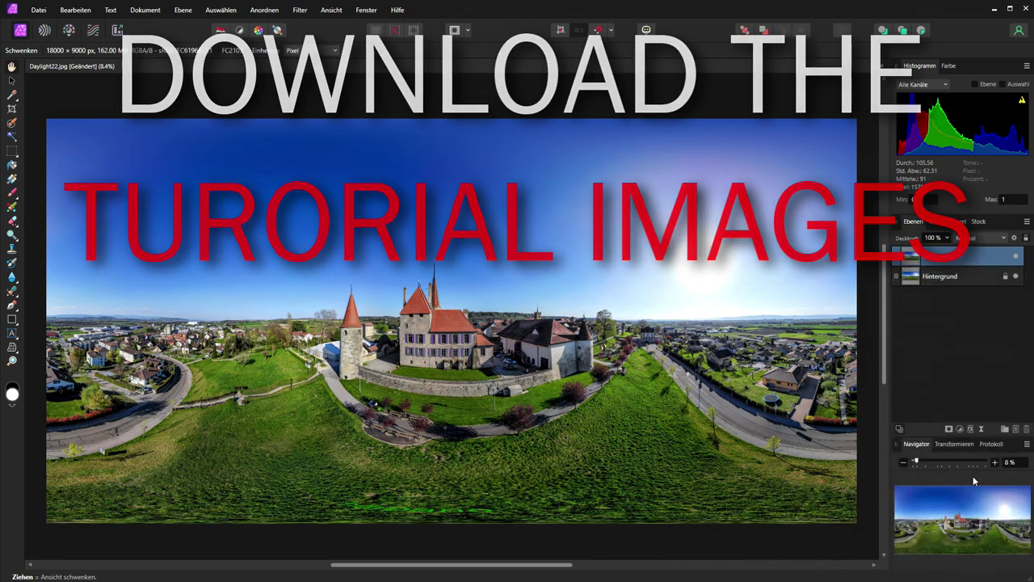
click(959, 428)
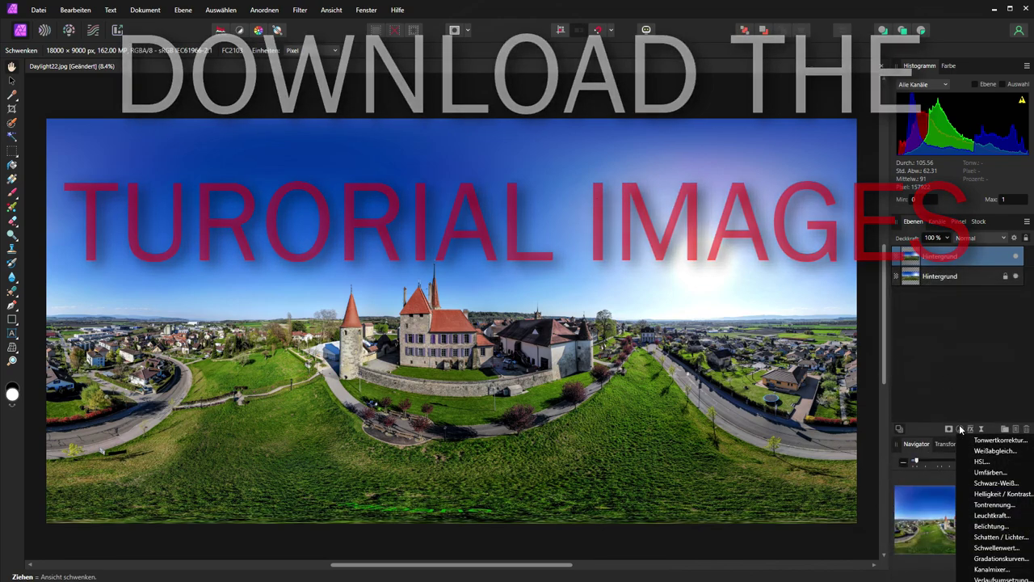
click(981, 461)
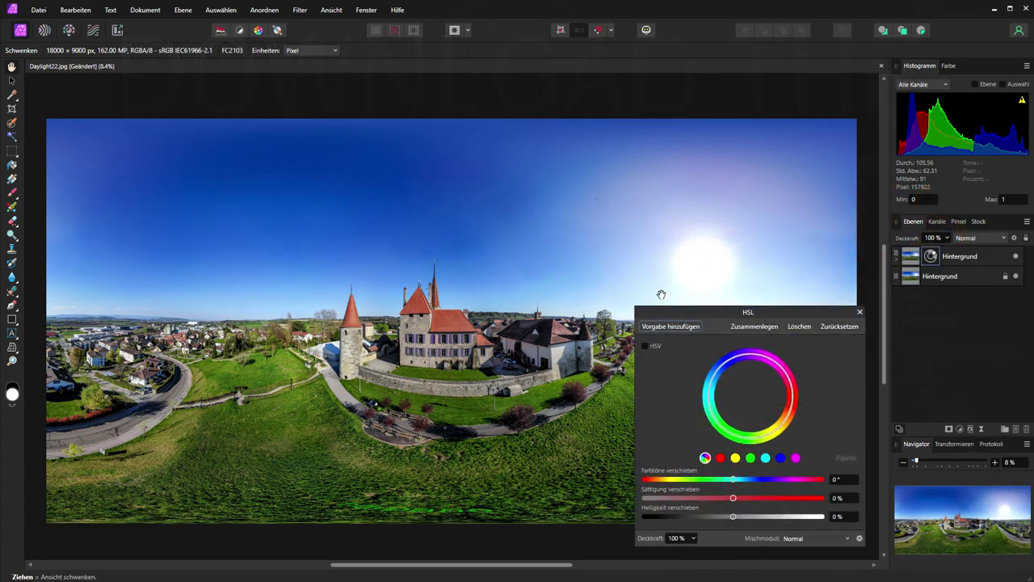
drag(732, 499, 701, 499)
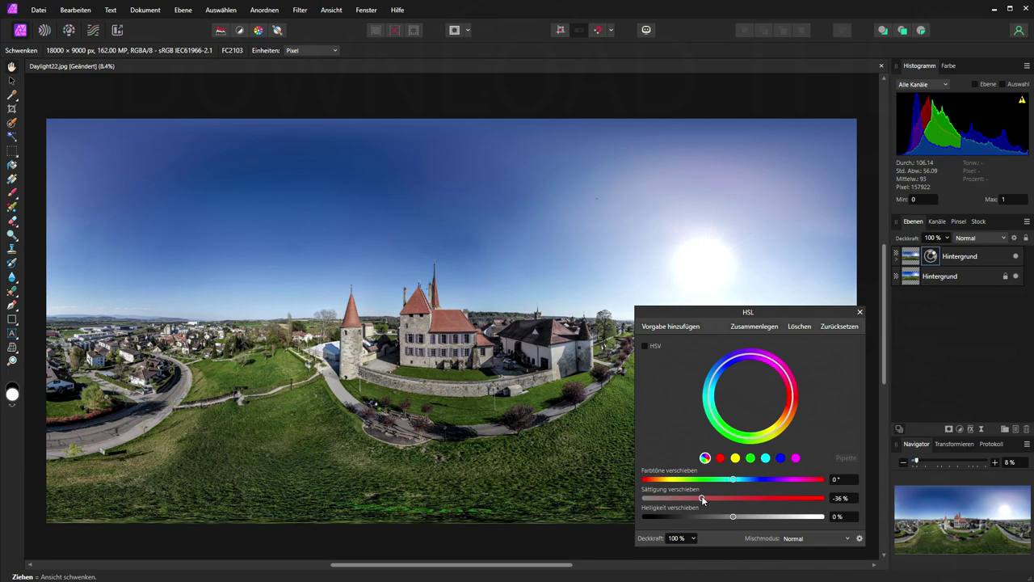
click(840, 498)
text(-35)
key(Return)
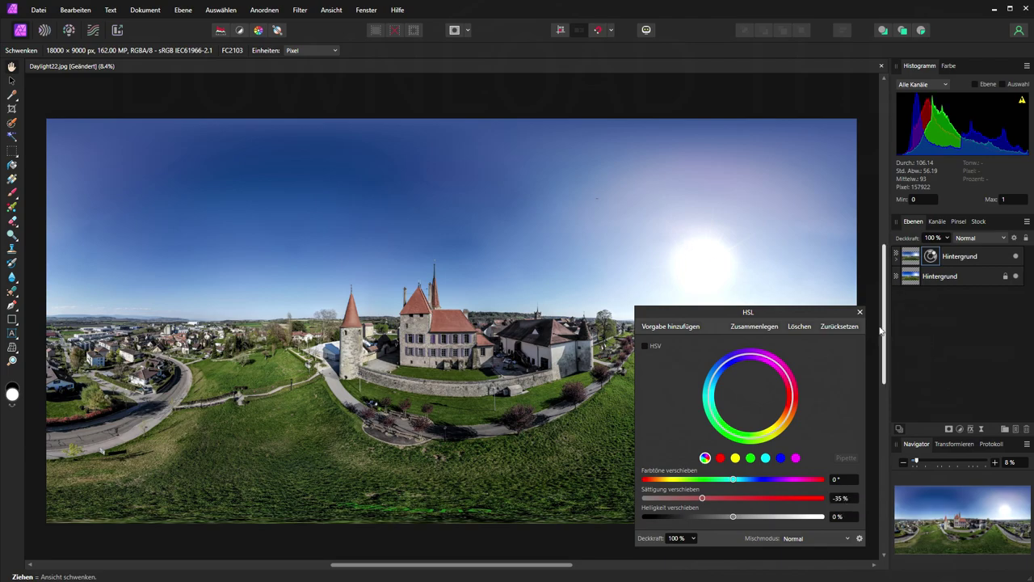
click(859, 312)
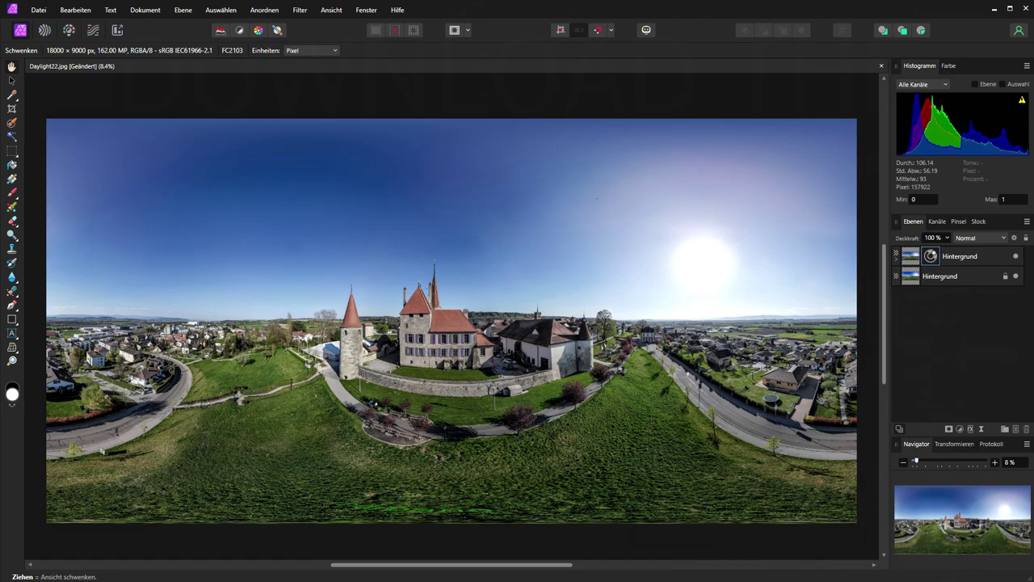
Show the download options on NASA's Deep Star Maps 2020 page in the browser, and open starmap_28000.jpg in Affinity Photo
drag(1033, 35, 329, 16)
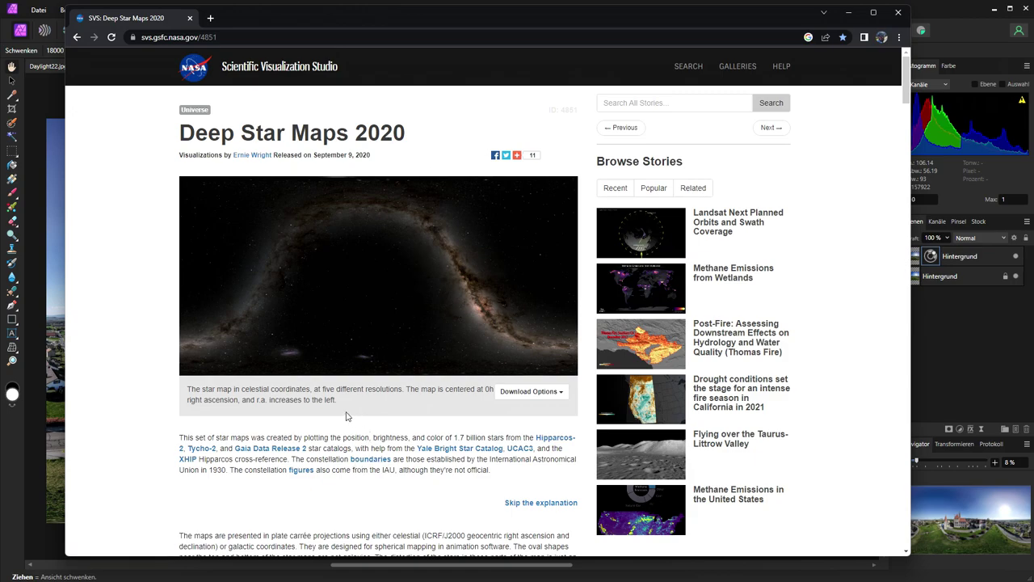
click(543, 391)
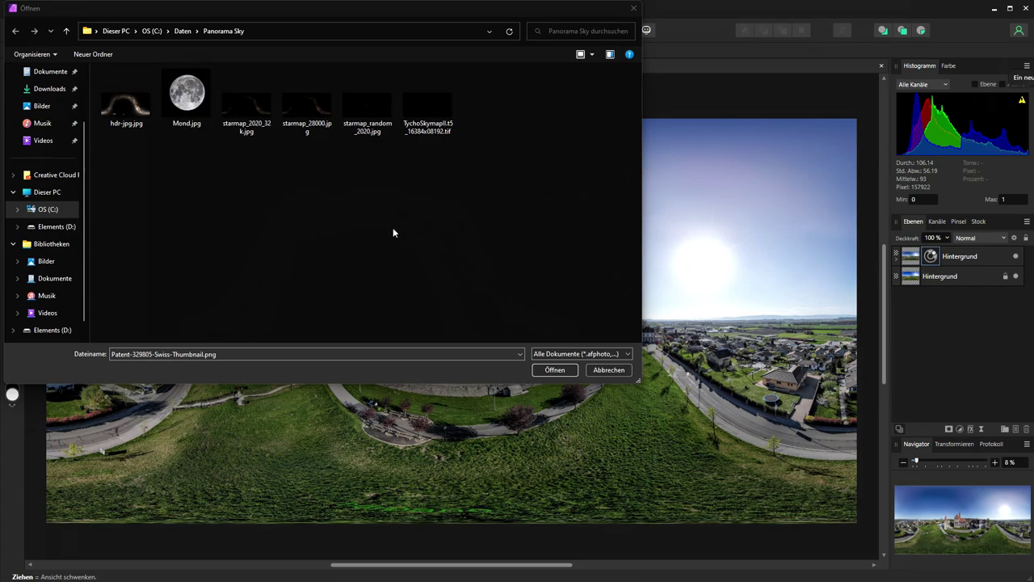
double_click(305, 105)
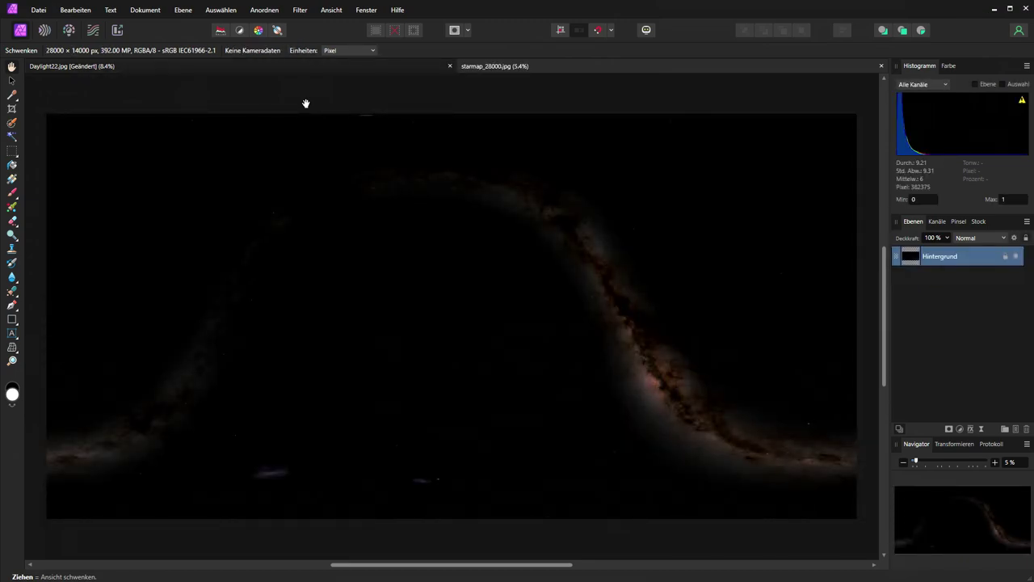
Check the pixel dimensions and DPI of the Daylight22.jpg document without changing them
click(168, 62)
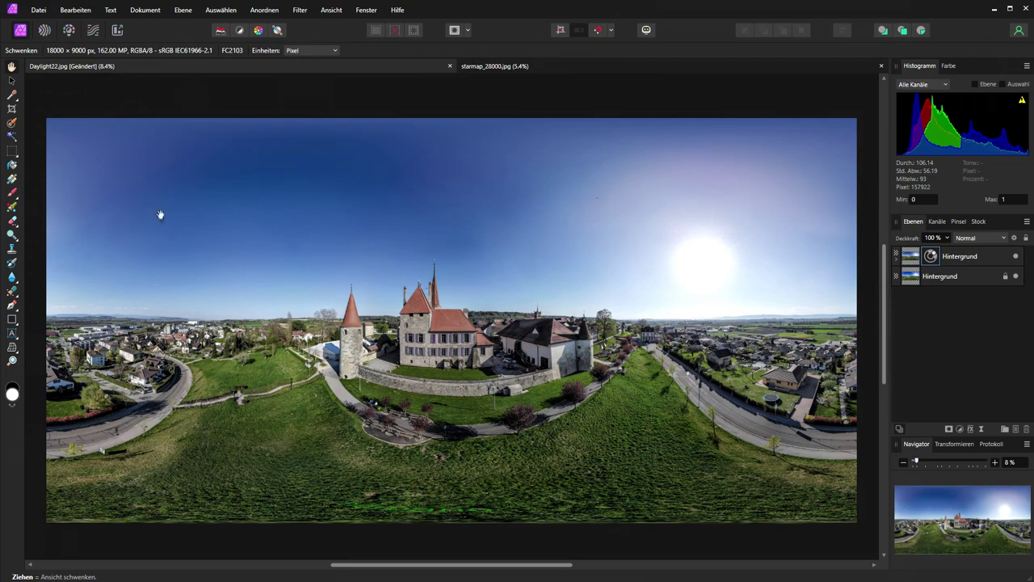
click(144, 10)
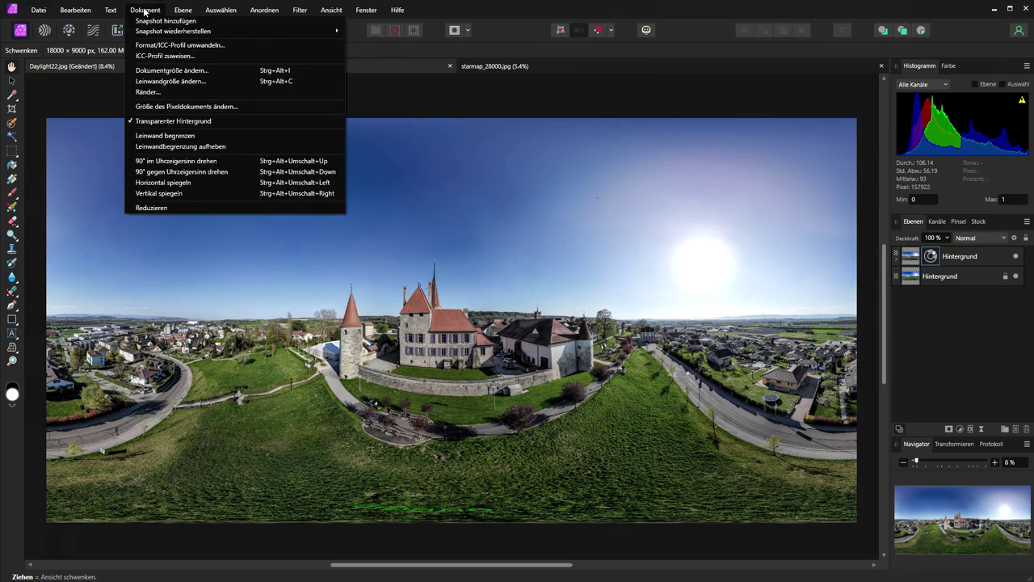
click(166, 71)
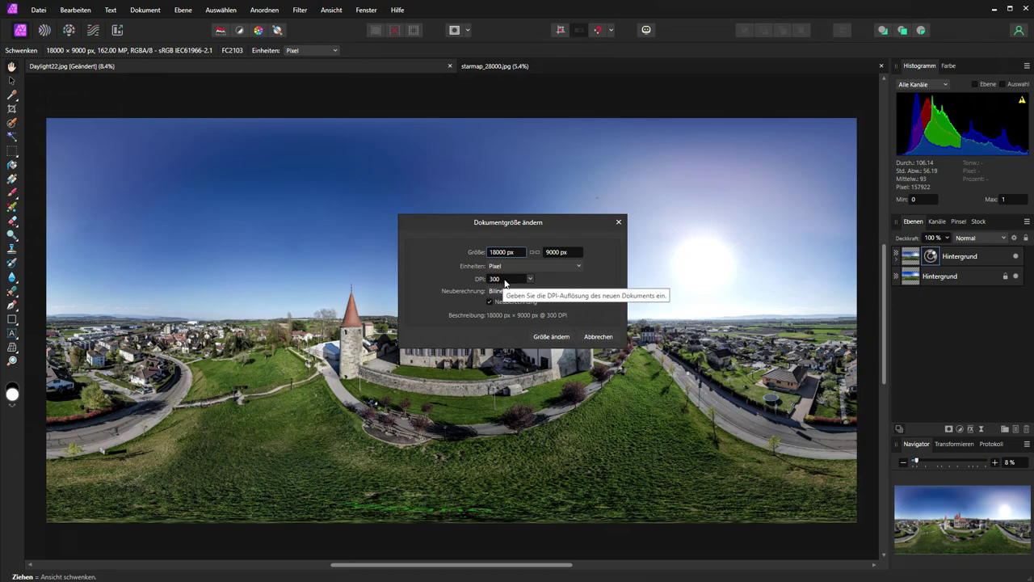
click(610, 337)
Start resizing the starmap_28000.jpg document by setting its resolution to 300 DPI
click(544, 71)
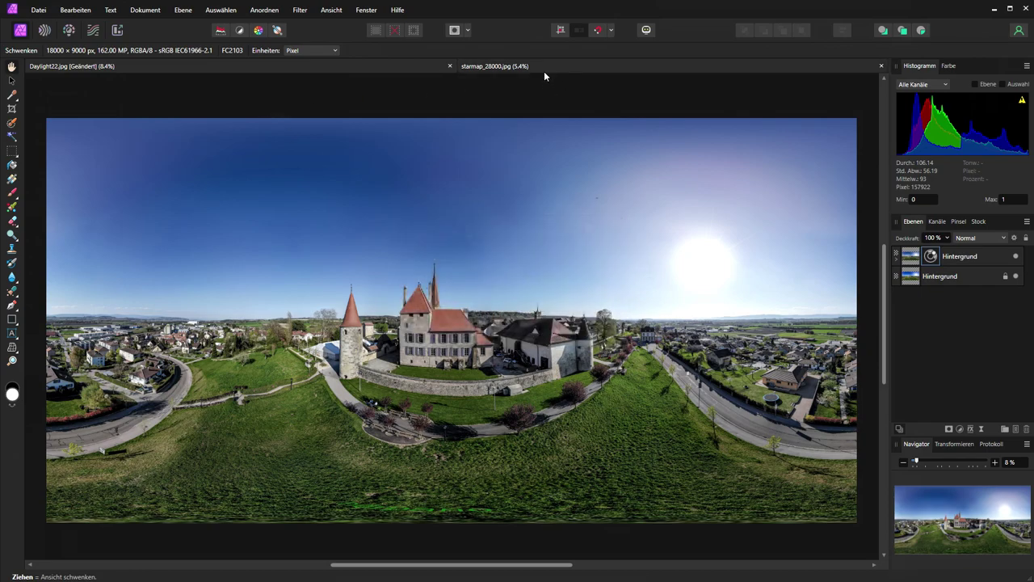
click(142, 10)
click(171, 70)
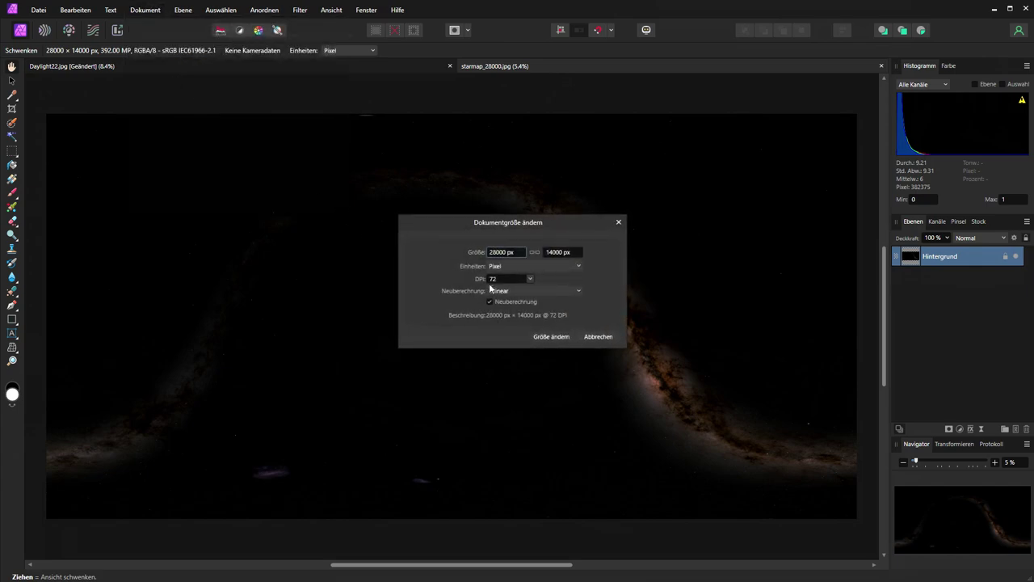
text(300)
Set the star map's width to 18000 px with the height linked at 9000 px and apply the resize
click(519, 252)
click(523, 252)
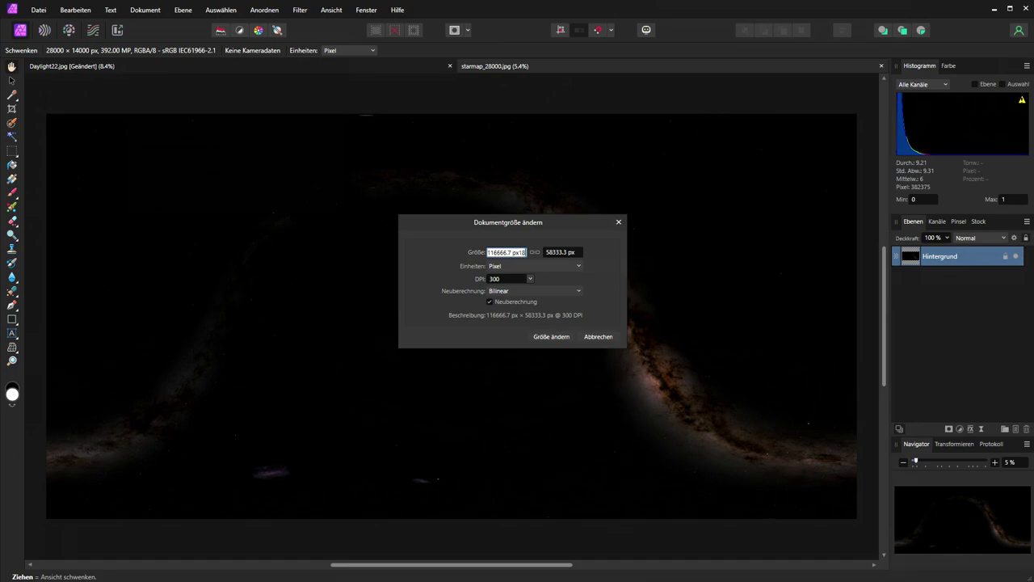
key(BackSpace)
key(BackSpace)
key(BackSpace)
key(BackSpace)
key(BackSpace)
key(BackSpace)
key(BackSpace)
key(BackSpace)
key(BackSpace)
key(BackSpace)
key(BackSpace)
text(181000)
key(Left)
key(Left)
key(Left)
key(BackSpace)
key(Return)
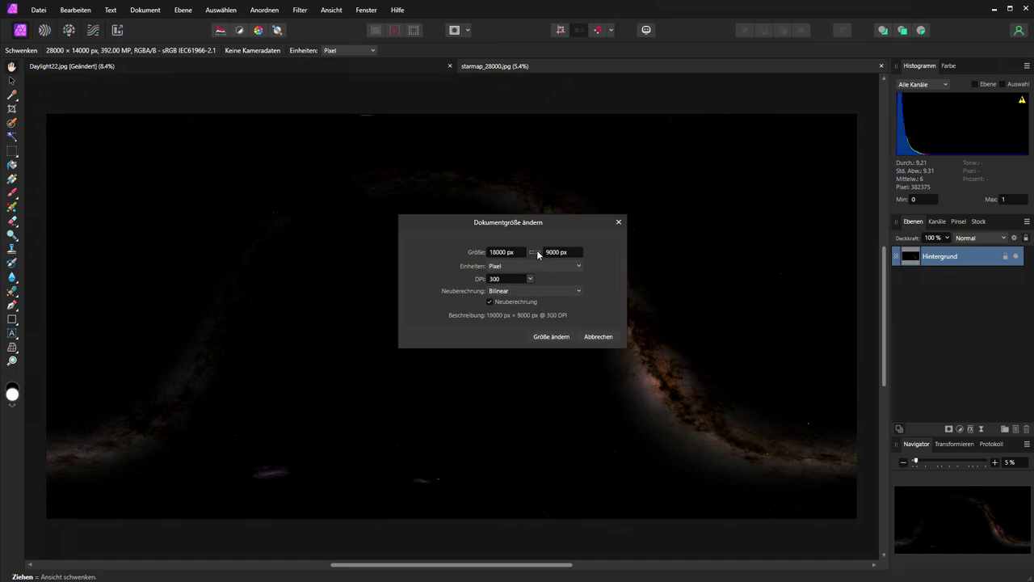
click(550, 340)
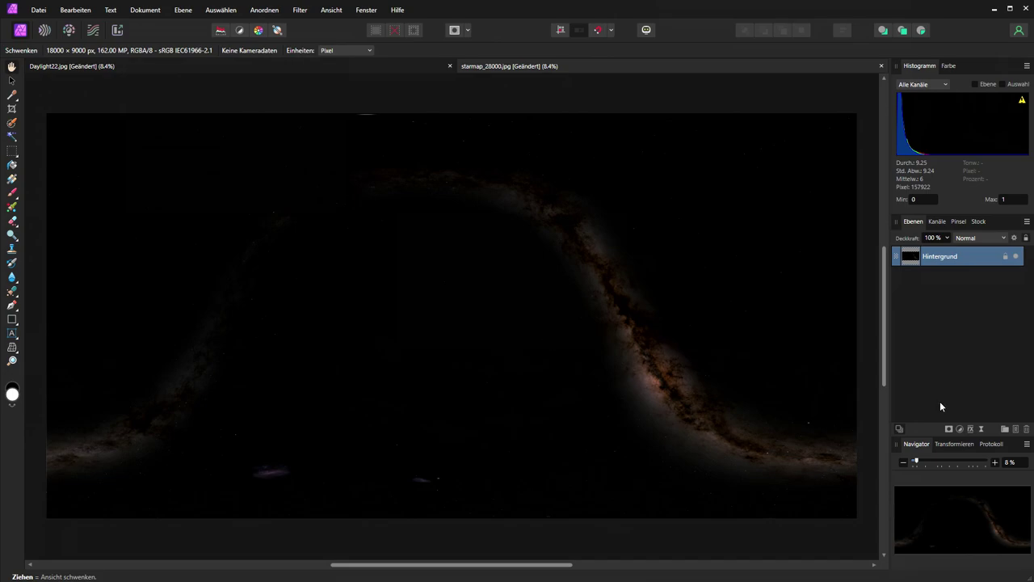
Copy the resized star map layer into Daylight22.jpg as a new layer above the panorama
double_click(950, 256)
key(Escape)
key(ctrl+Tab)
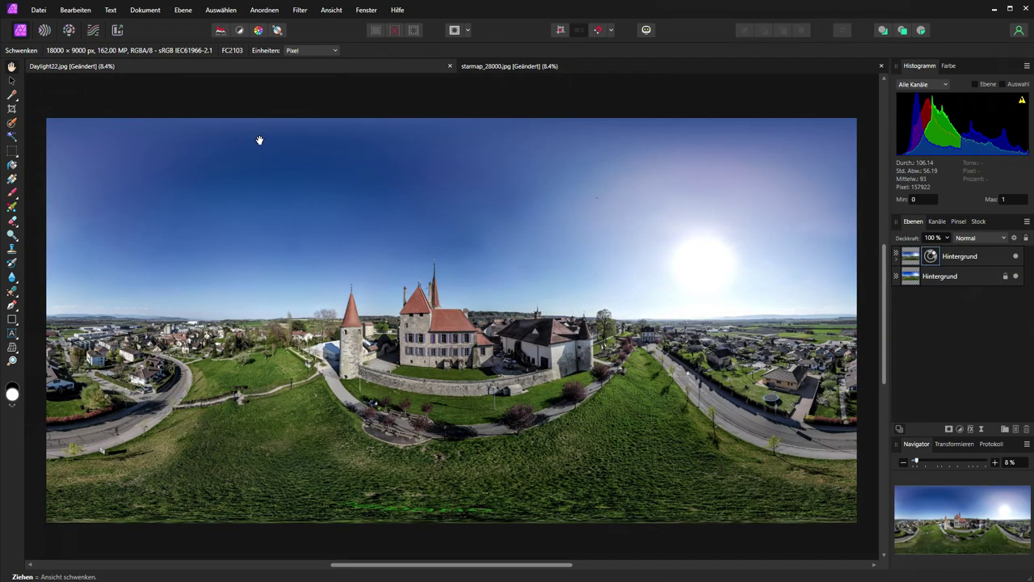
key(ctrl+v)
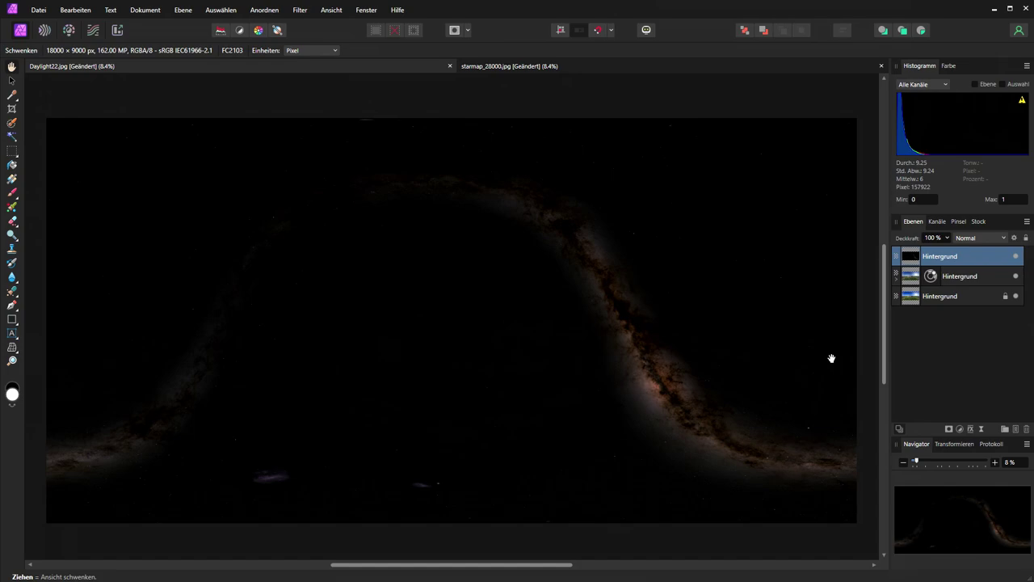
click(12, 80)
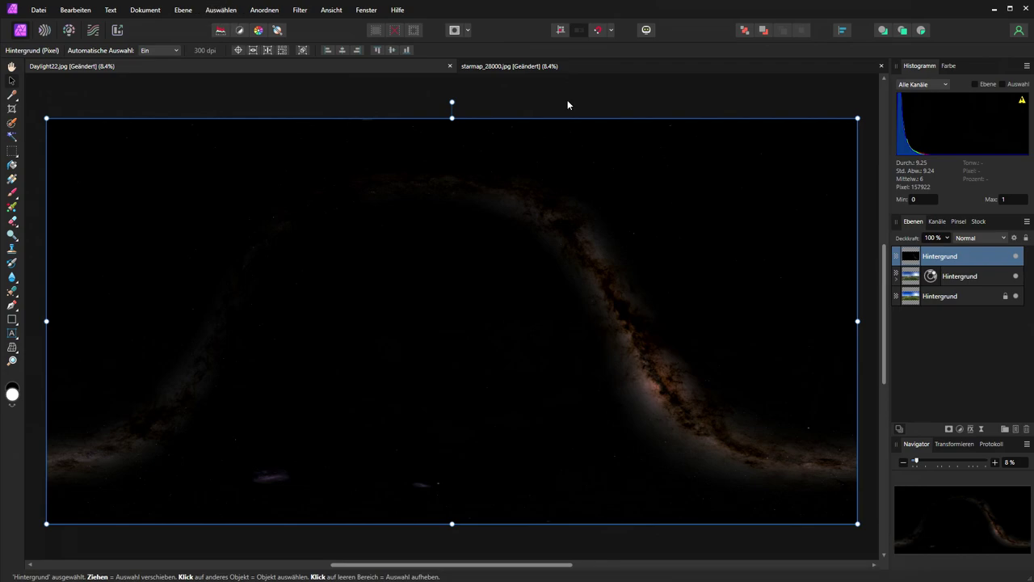
click(265, 9)
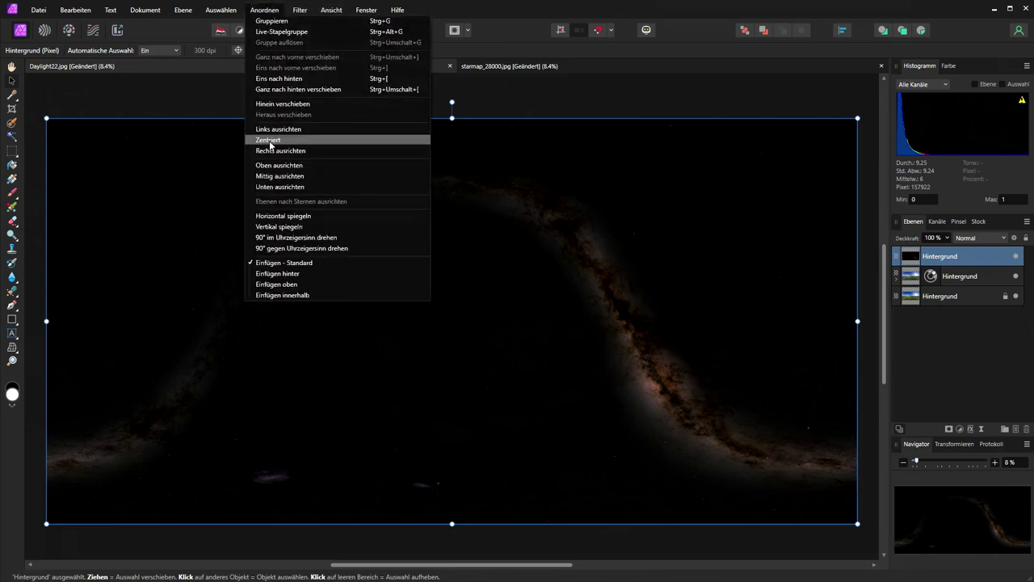
click(520, 102)
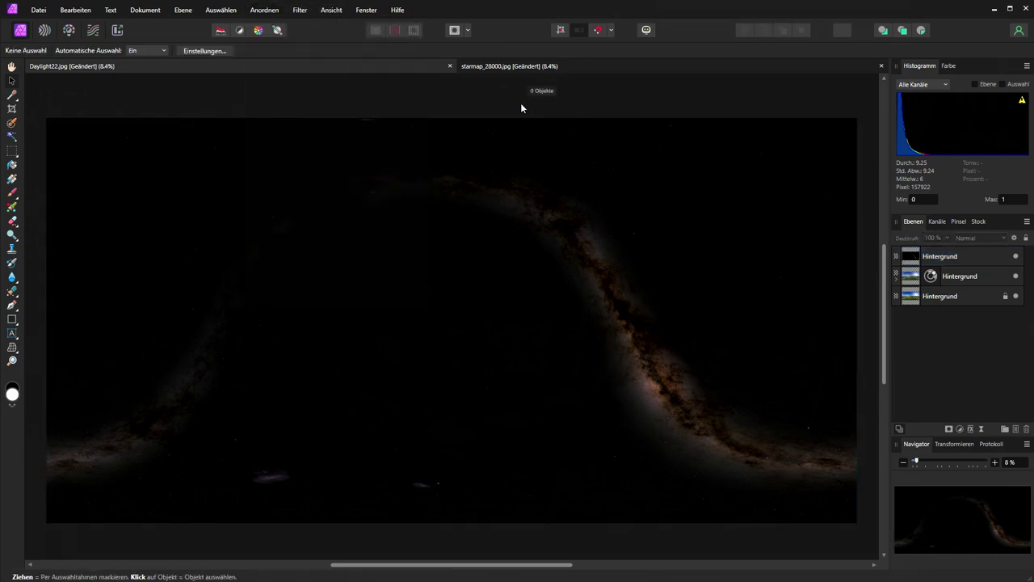
Lower the star map layer's opacity to about 38 % to compare it with the panorama, and return it to 100 %
click(955, 256)
click(947, 237)
drag(947, 252, 902, 253)
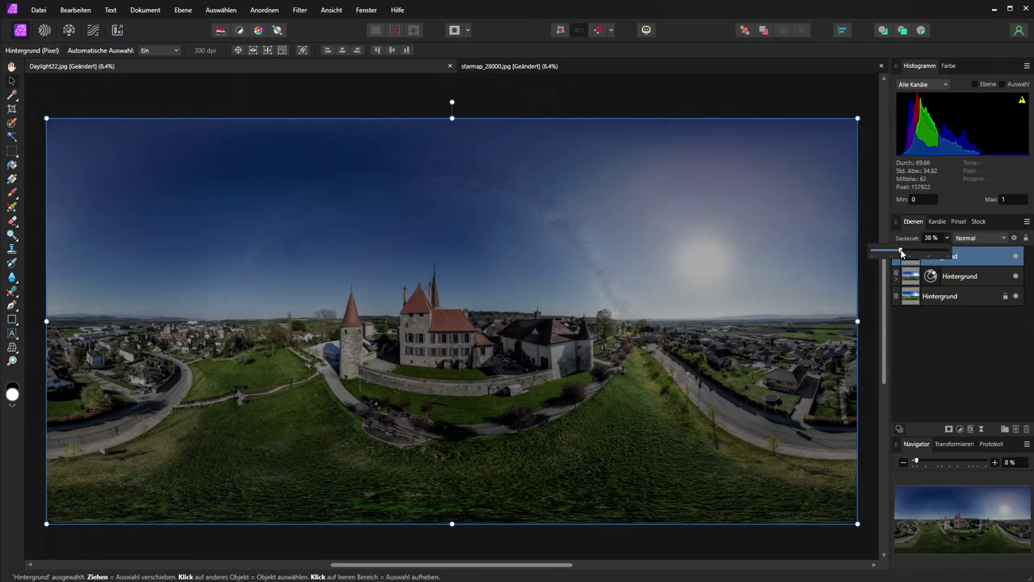
mouse_move(902, 253)
mouse_down()
mouse_move(924, 253)
mouse_move(882, 254)
mouse_move(897, 253)
mouse_up()
drag(909, 253, 946, 253)
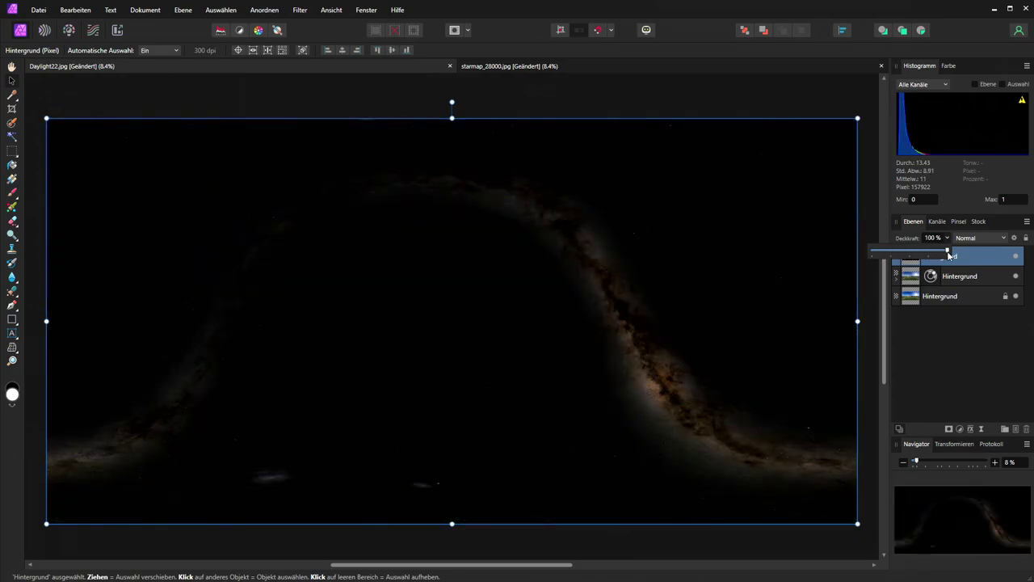
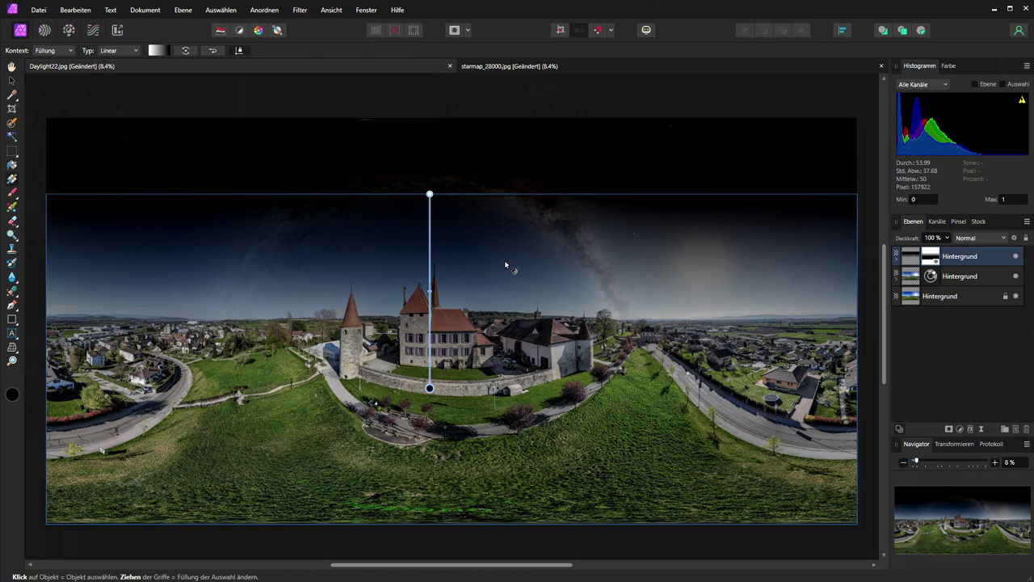
Add an empty pixel layer above the desaturated panorama layer and sample a dark blue from the sky near the round tower
click(987, 277)
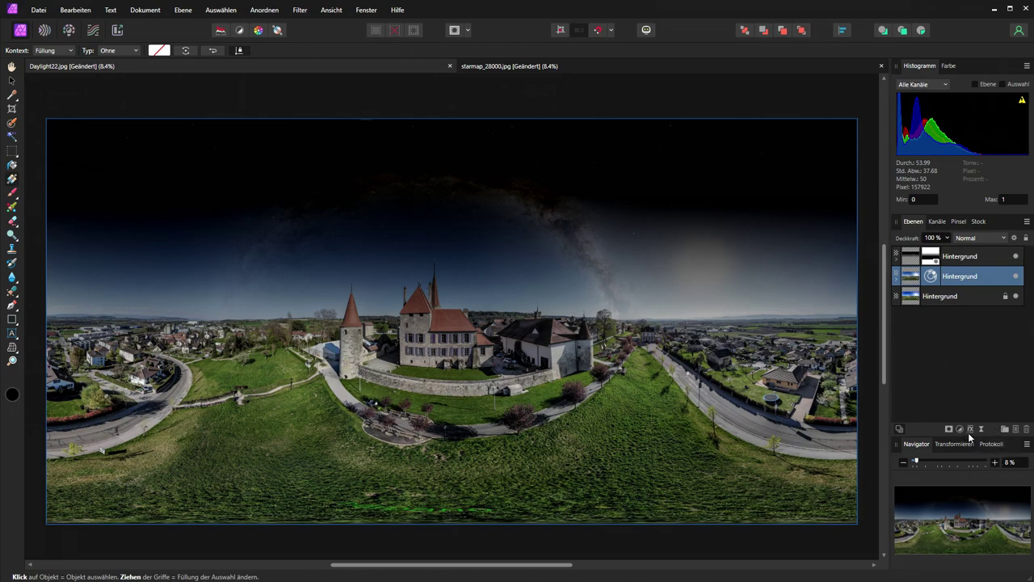
click(1015, 428)
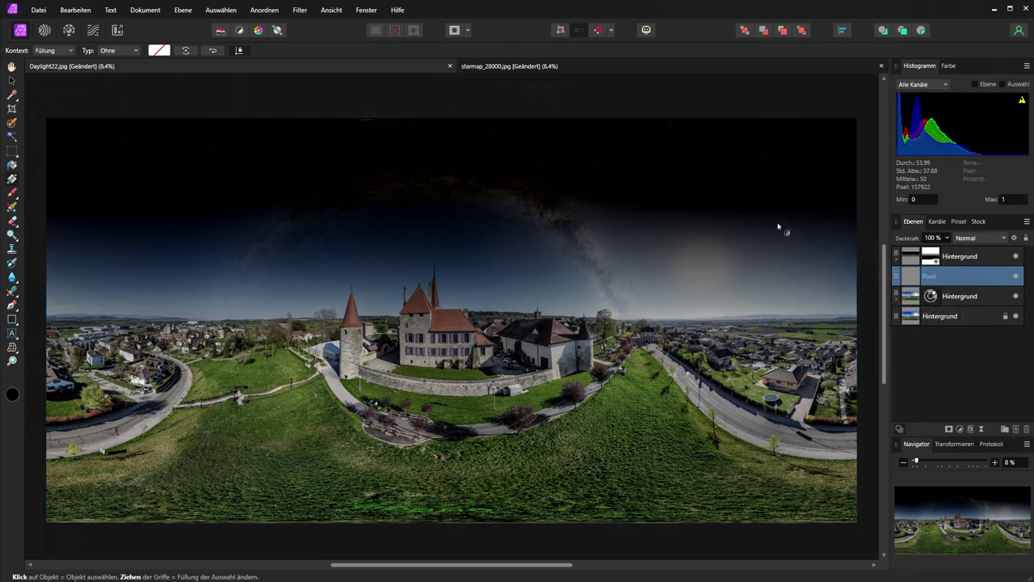
click(914, 259)
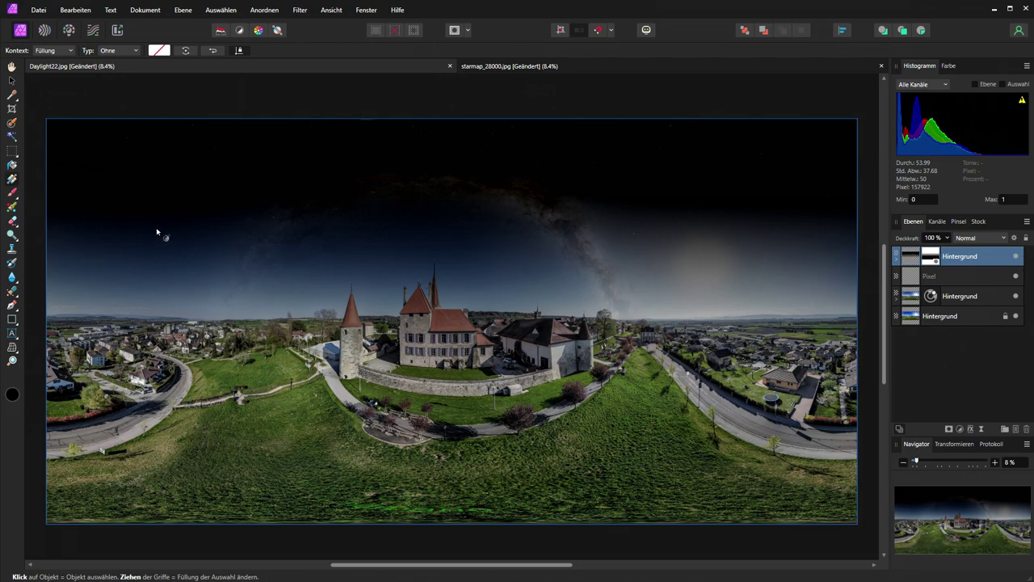
key(i)
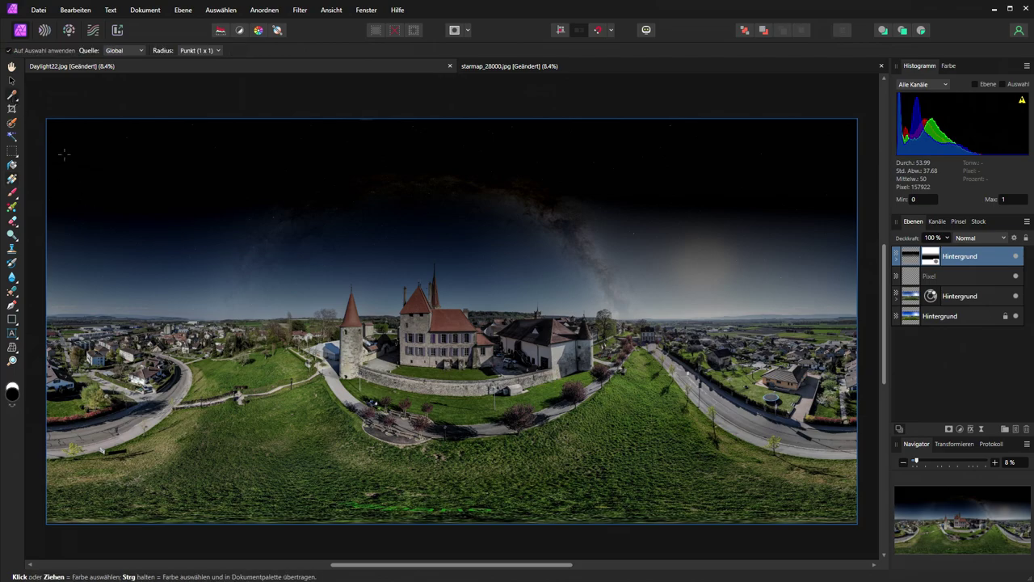
click(362, 233)
click(352, 275)
mouse_move(352, 274)
mouse_down()
mouse_move(373, 244)
mouse_move(369, 266)
mouse_up()
Fill the new pixel layer with the sampled dark blue and set its blend mode to Multiplizieren
click(967, 280)
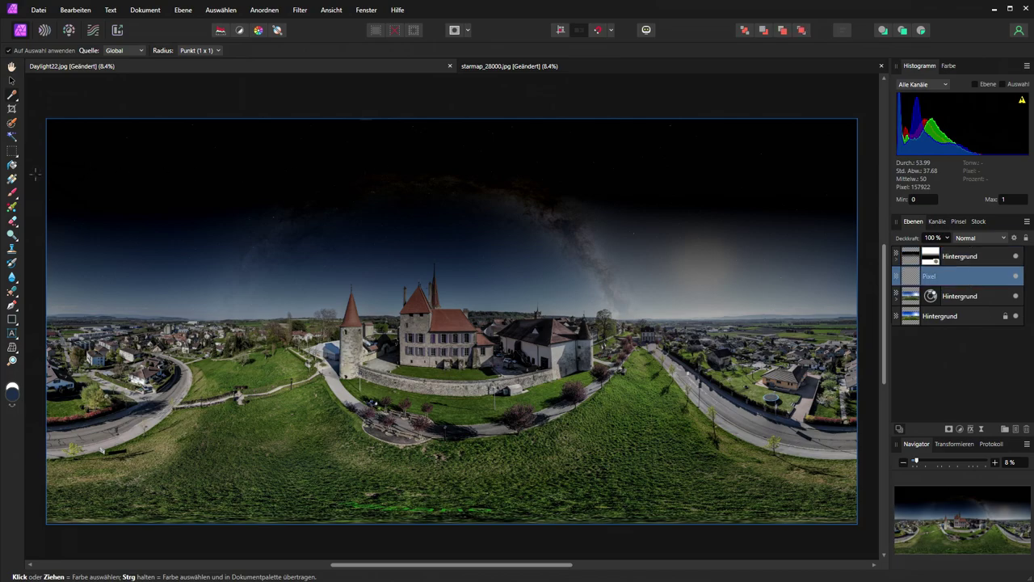
click(11, 165)
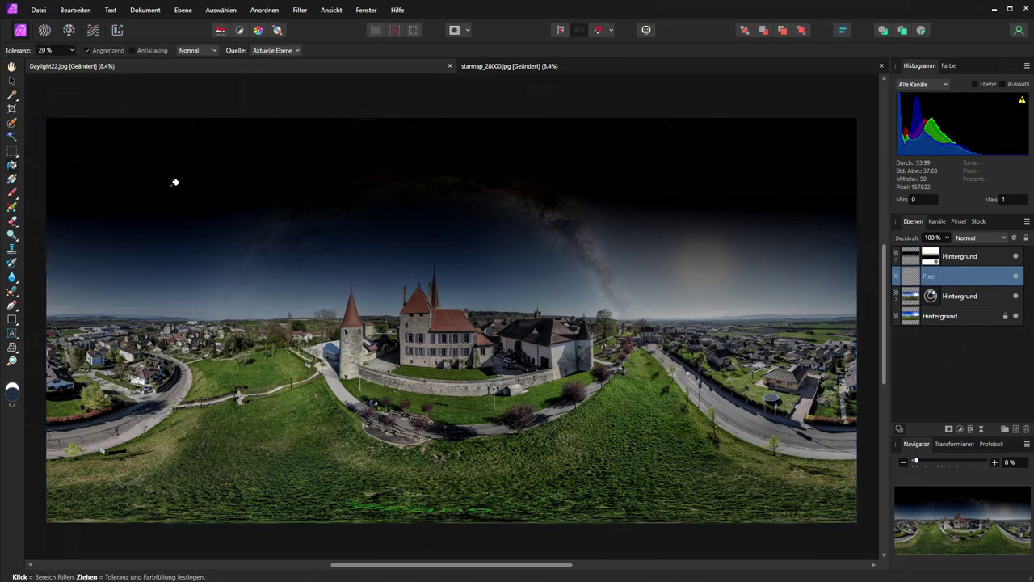
click(173, 184)
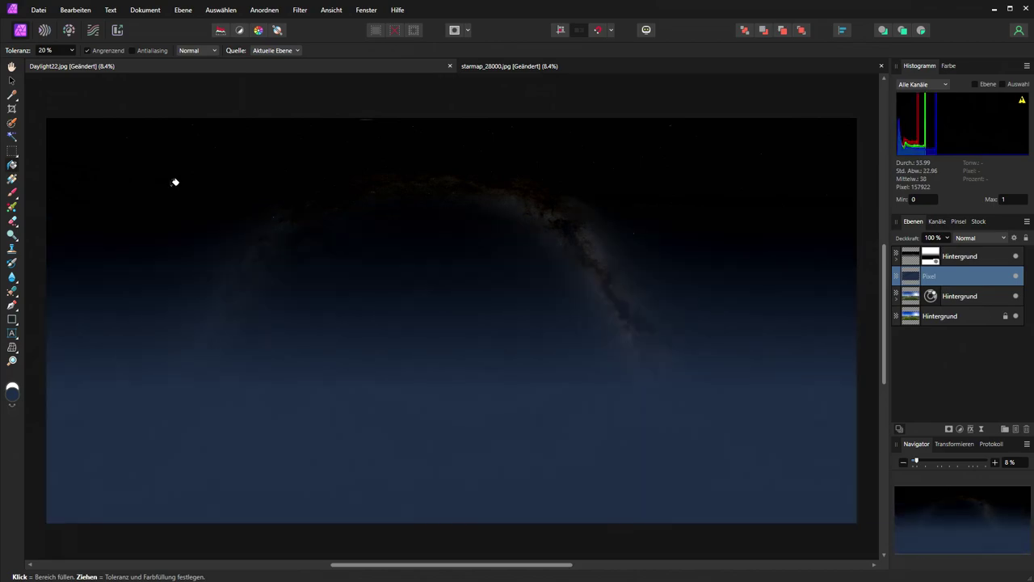
click(966, 238)
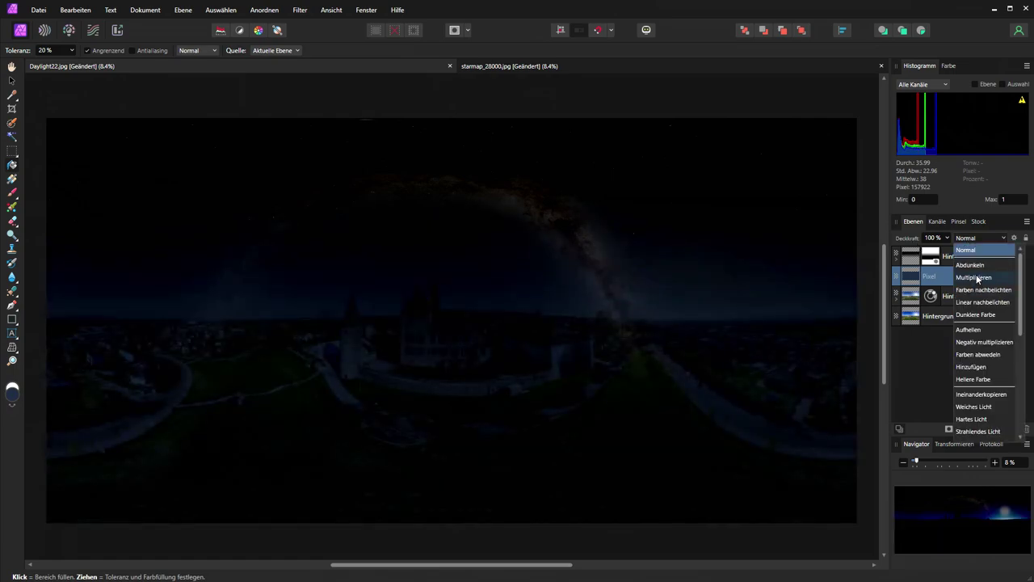
click(978, 277)
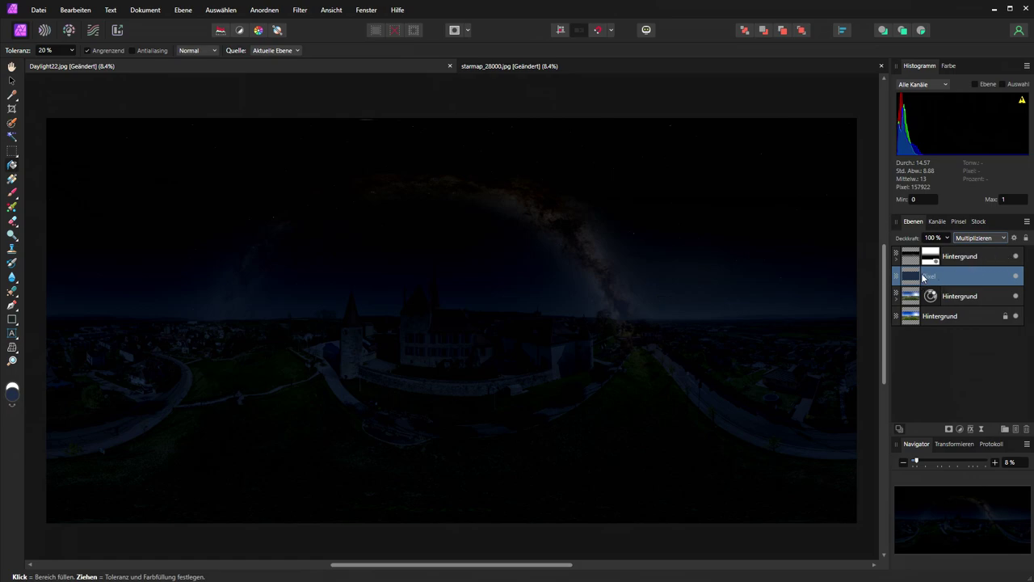
Hide the blue pixel layer, sample a lighter blue from the sky near the round tower's tip, and refill the pixel layer with it
drag(911, 280, 913, 256)
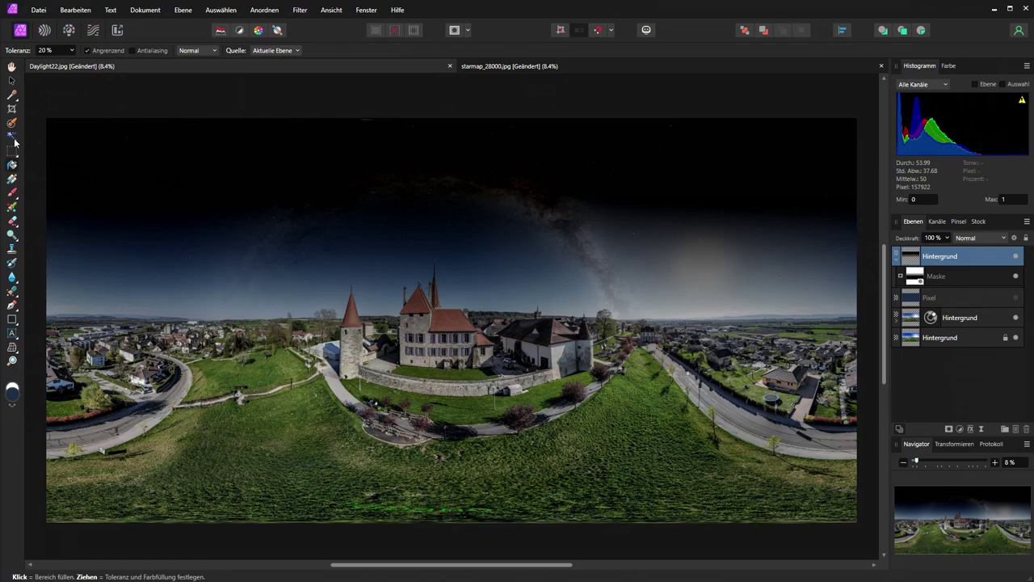
click(12, 97)
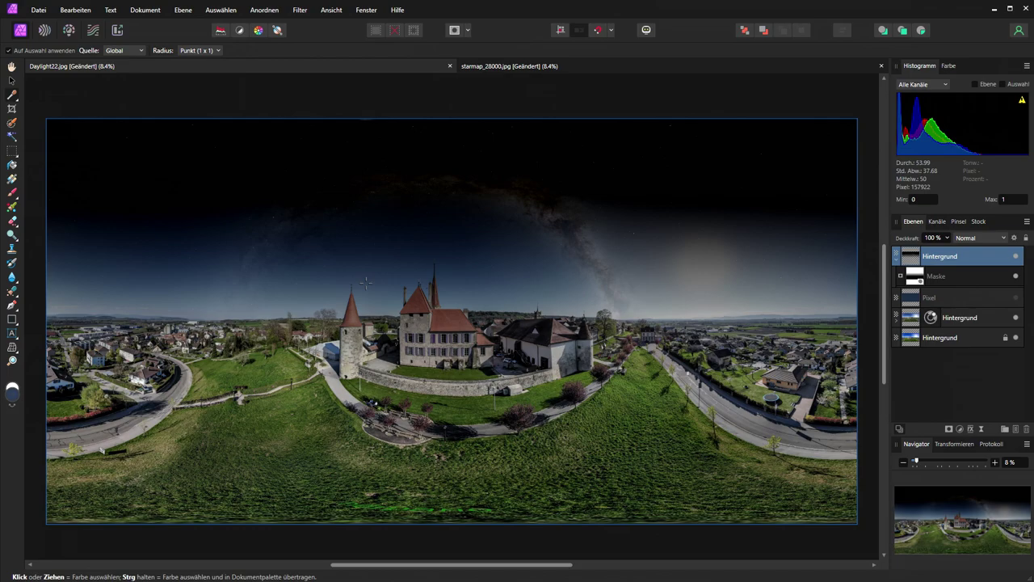
click(367, 291)
click(12, 168)
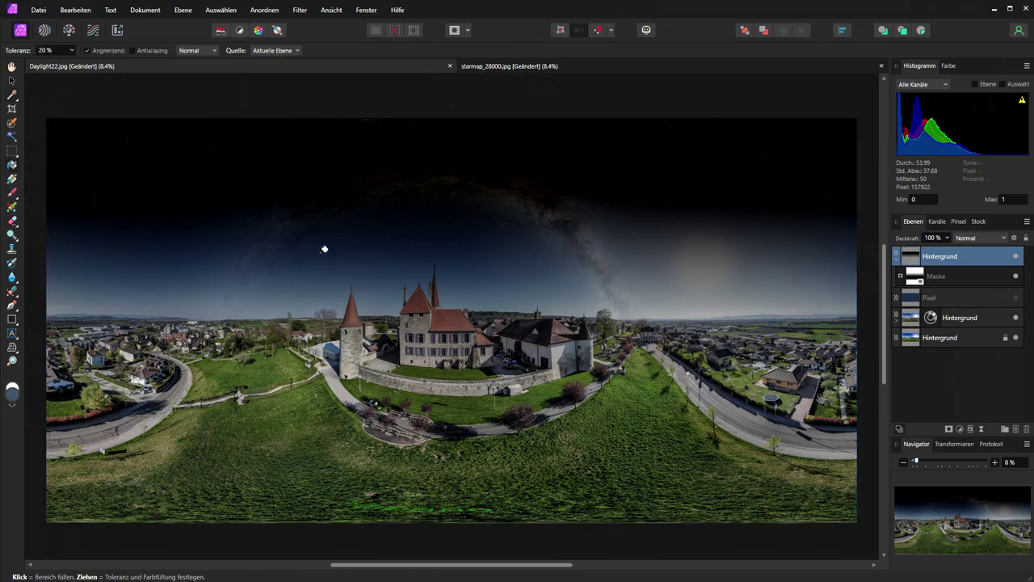
click(911, 299)
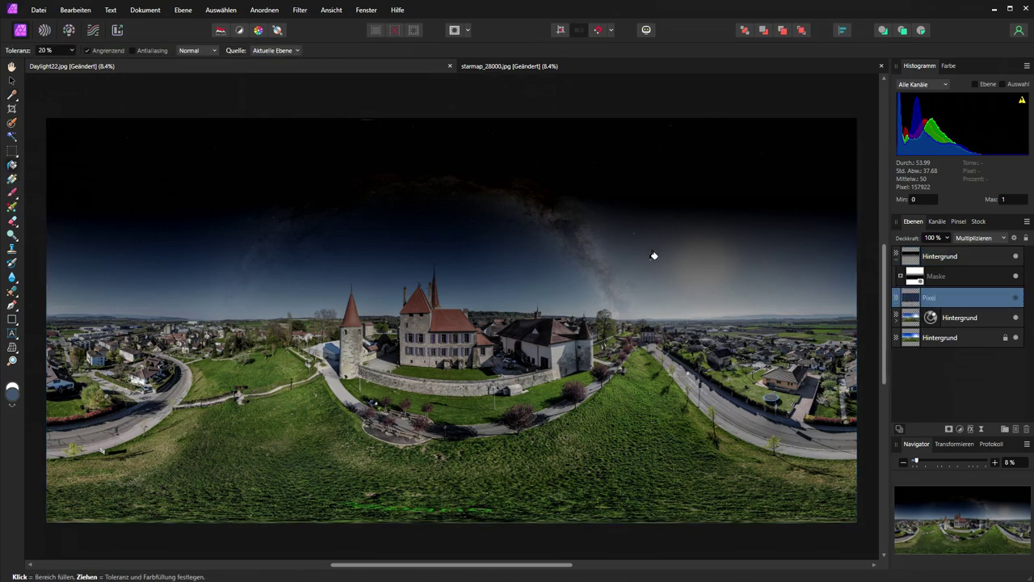
click(542, 255)
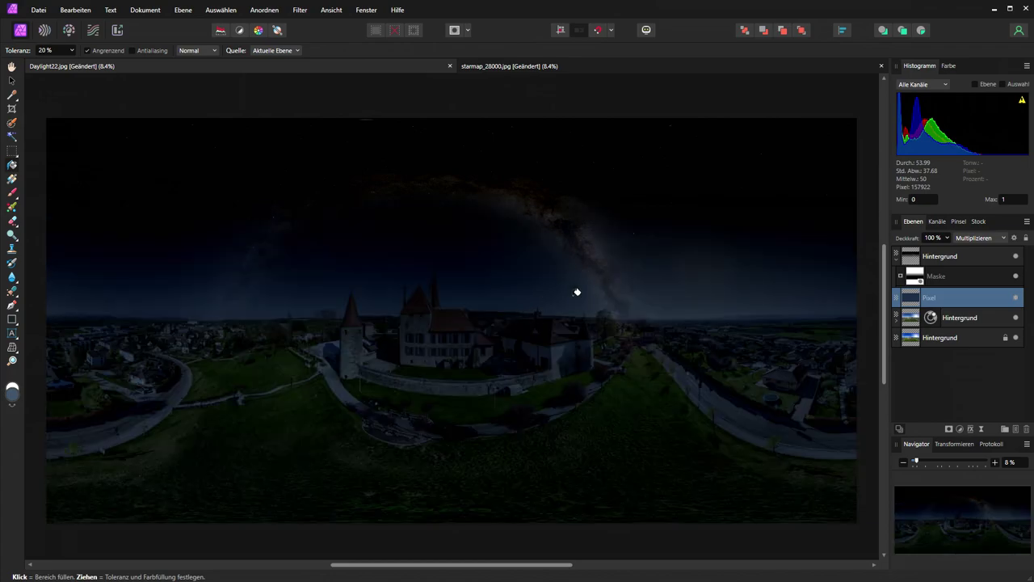
Redraw the star map mask's fade as a vertical linear gradient from the sky above the castle down to its roof
drag(936, 278, 937, 281)
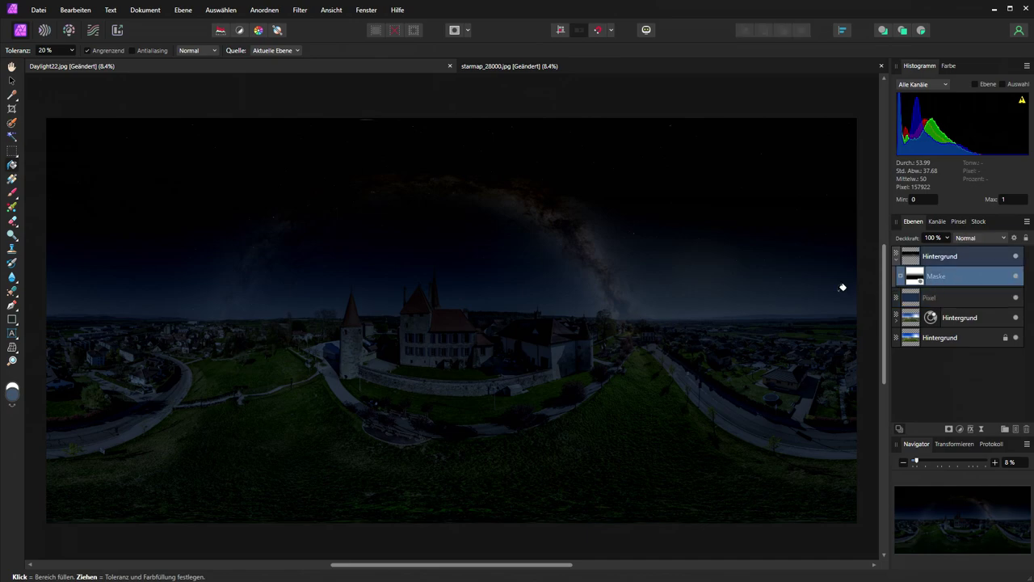
click(12, 179)
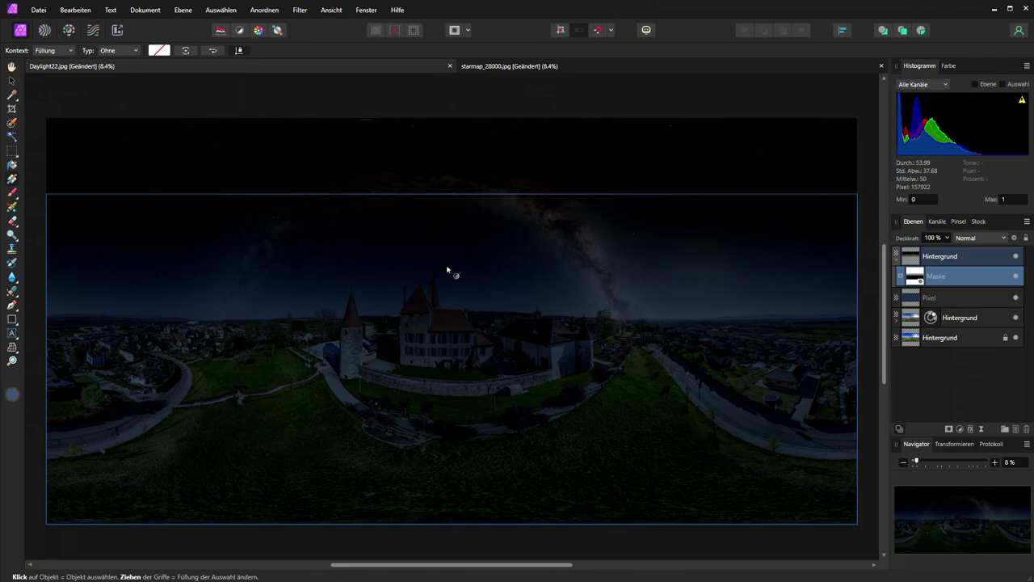
drag(440, 234, 440, 313)
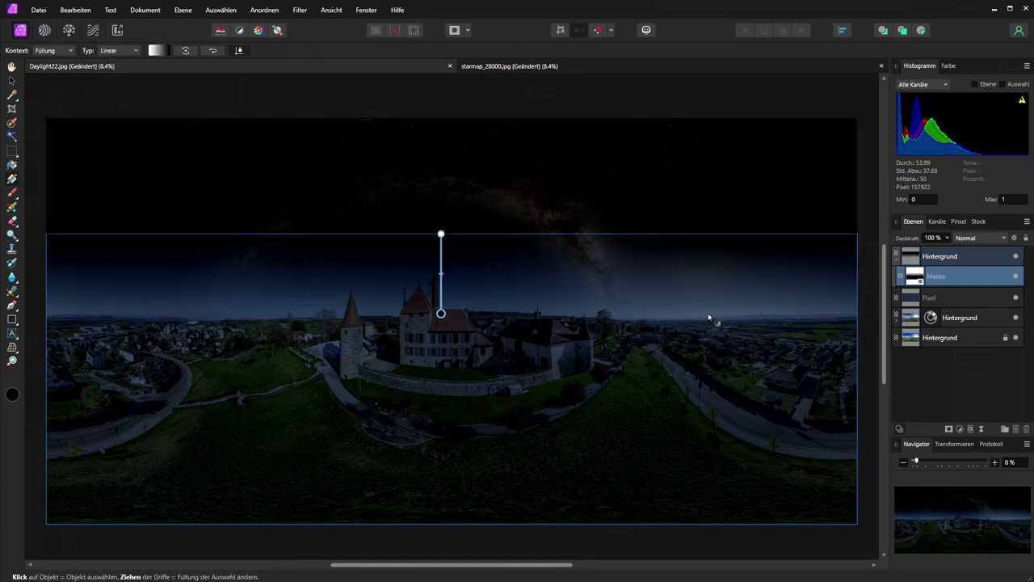
Place the moon image Mond above the star map layer, scale it to about 39 %, and position it in the sky beyond the castle
click(690, 269)
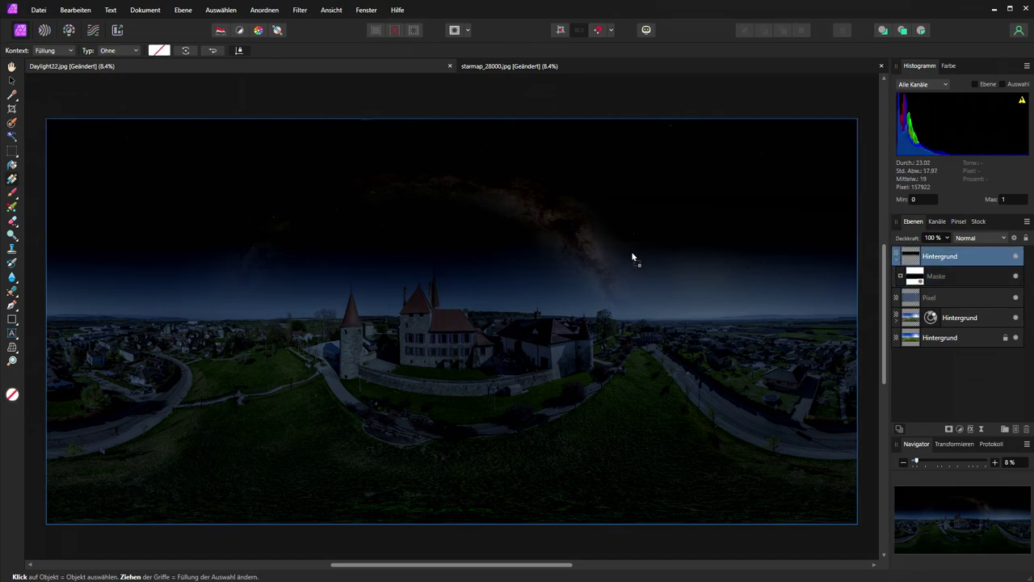
click(660, 256)
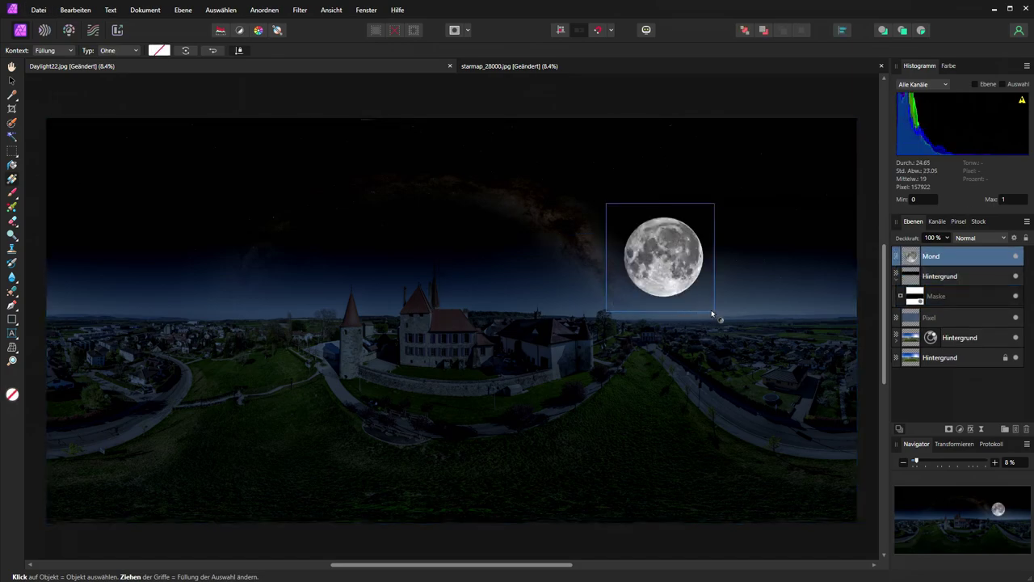
click(11, 80)
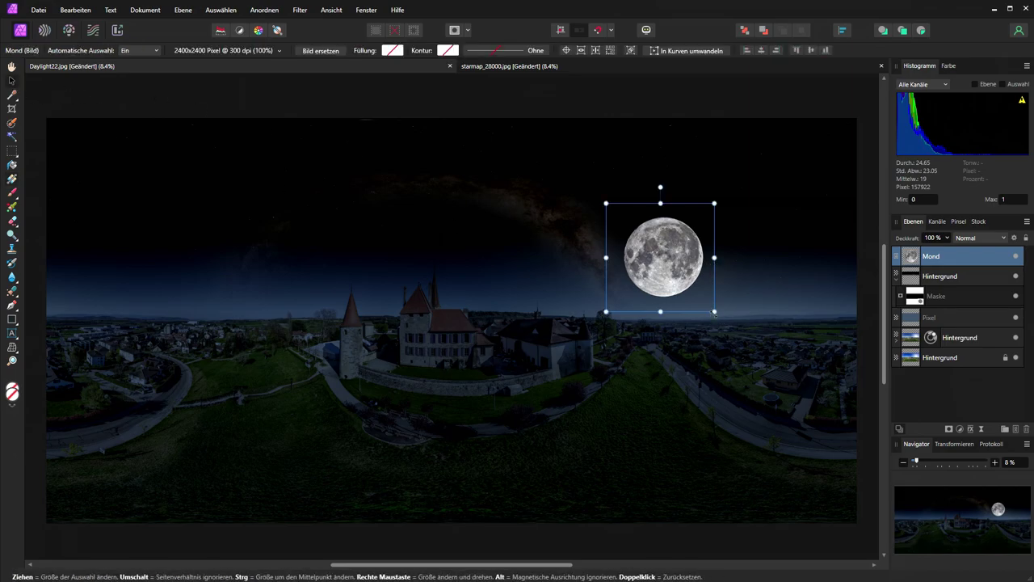
drag(713, 311, 670, 263)
drag(628, 227, 685, 267)
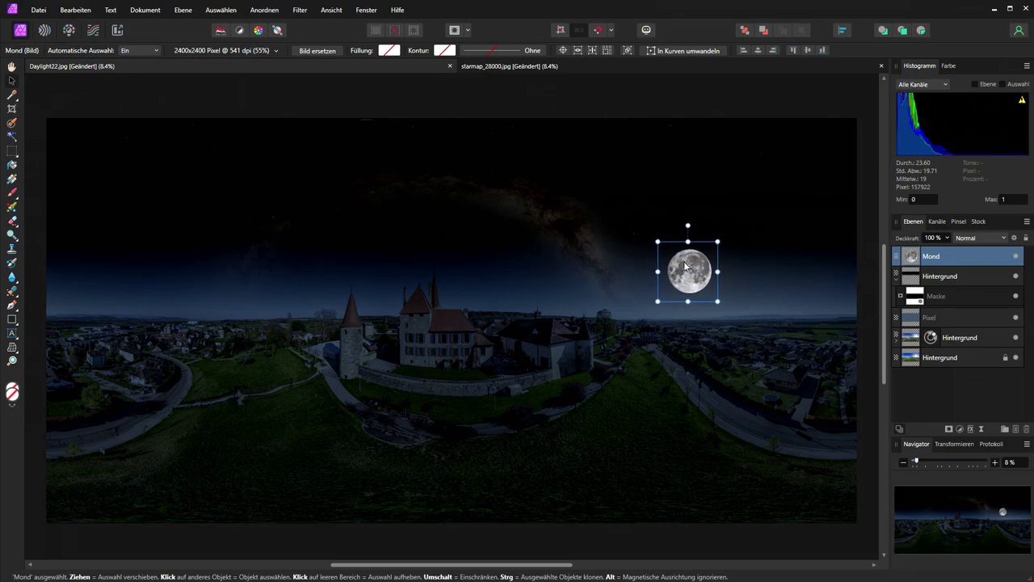
drag(717, 301, 683, 269)
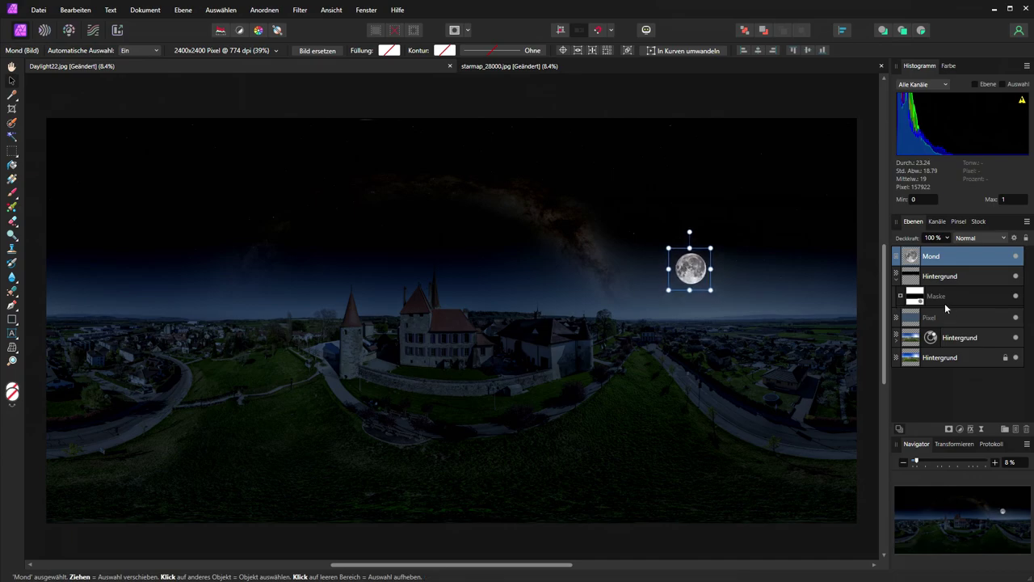
Hide the star map and blue pixel layers, move the moon over the daylight sun, and show both layers again
click(1015, 276)
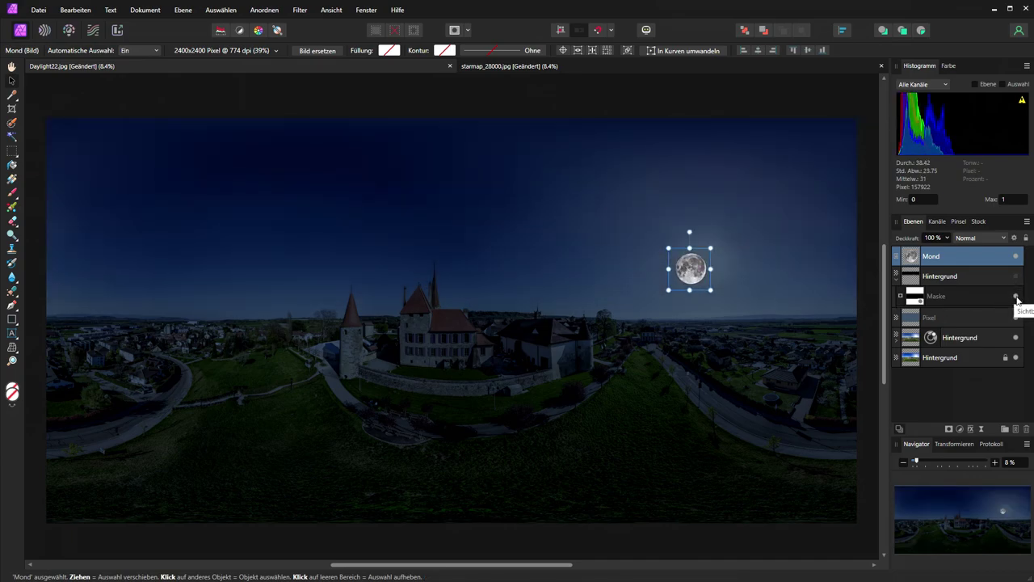
click(1015, 317)
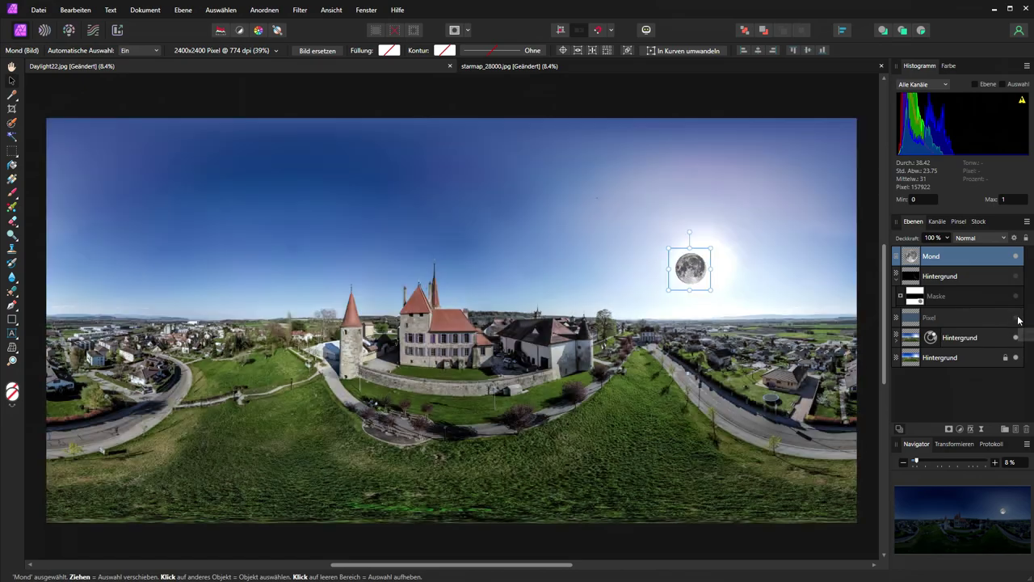
drag(689, 271, 701, 269)
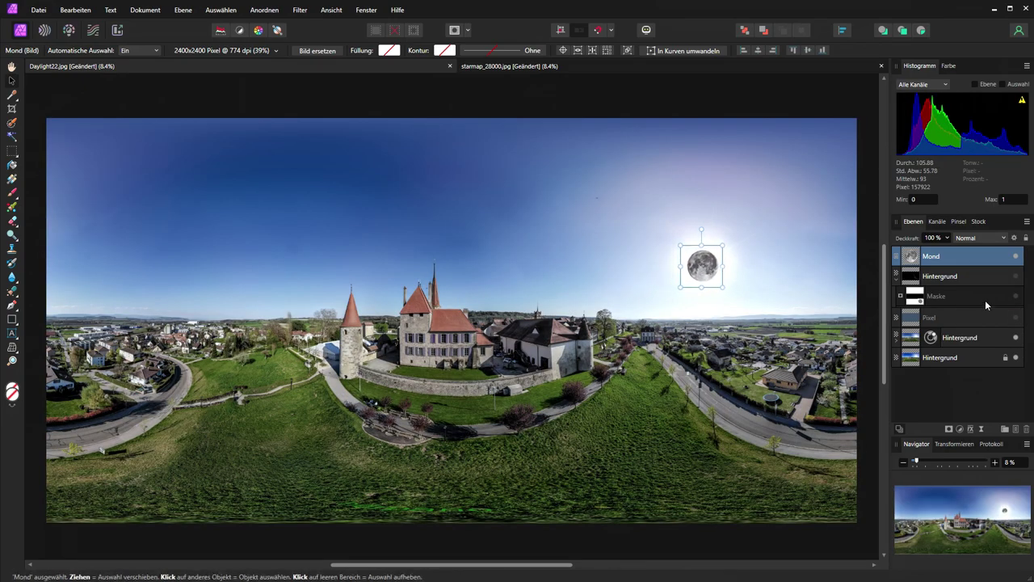
click(1014, 277)
click(1015, 276)
click(1015, 318)
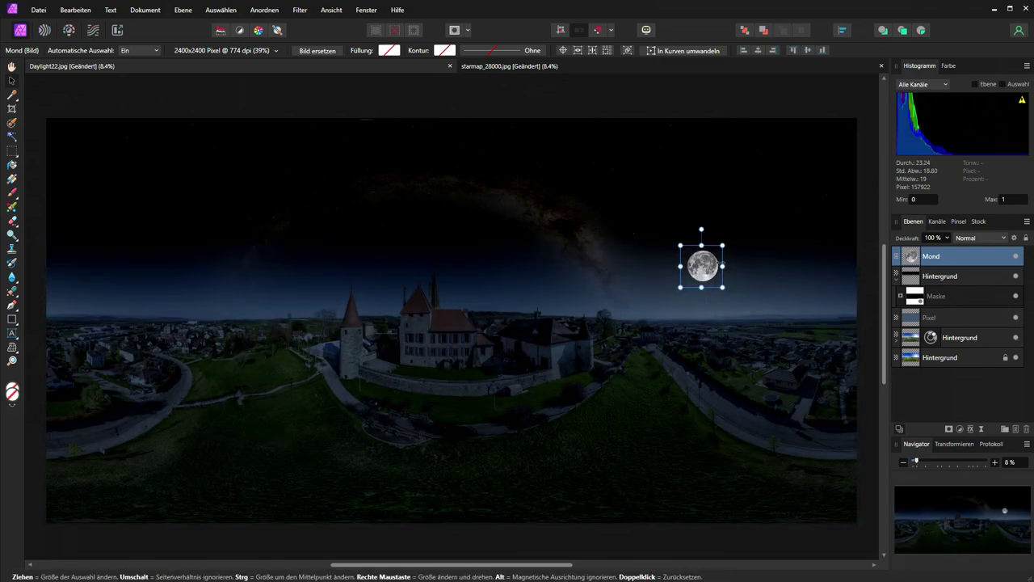
Place Lensflare simple yellow.png from the Lensflare folder into the panorama and center it over the moon
key(alt+Tab)
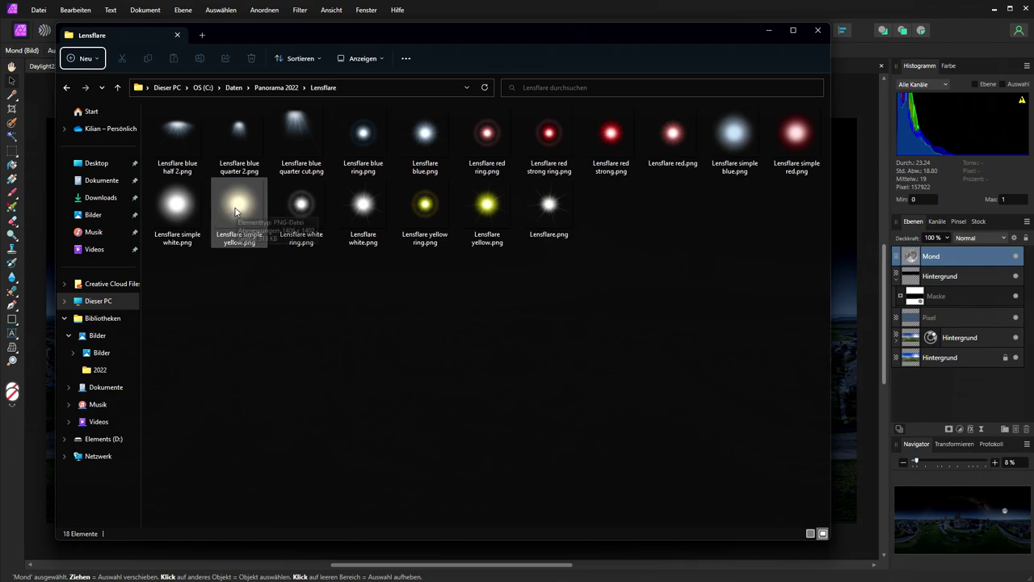
drag(348, 36, 903, 77)
drag(793, 246, 525, 242)
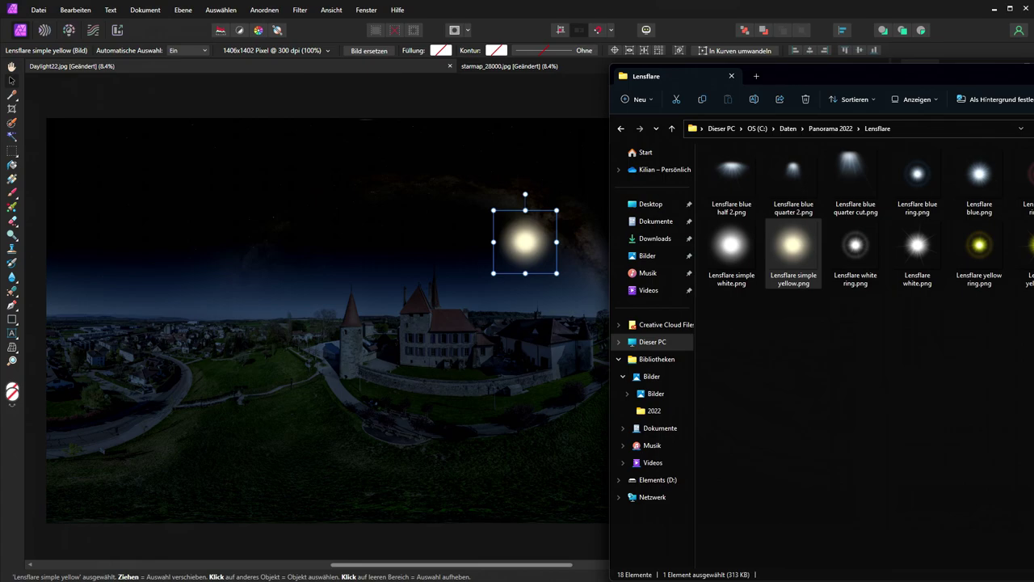
click(525, 243)
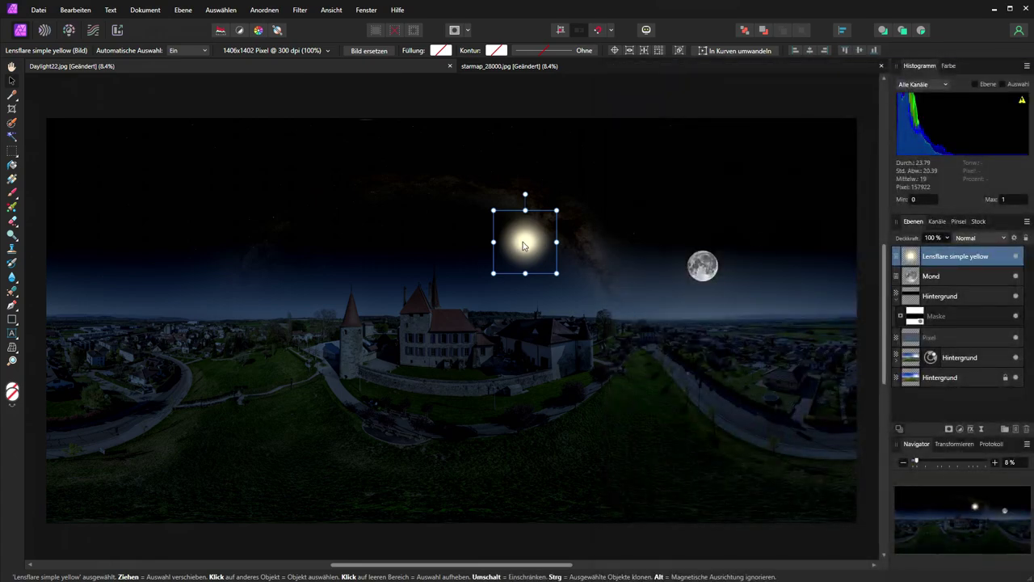
drag(525, 244, 703, 268)
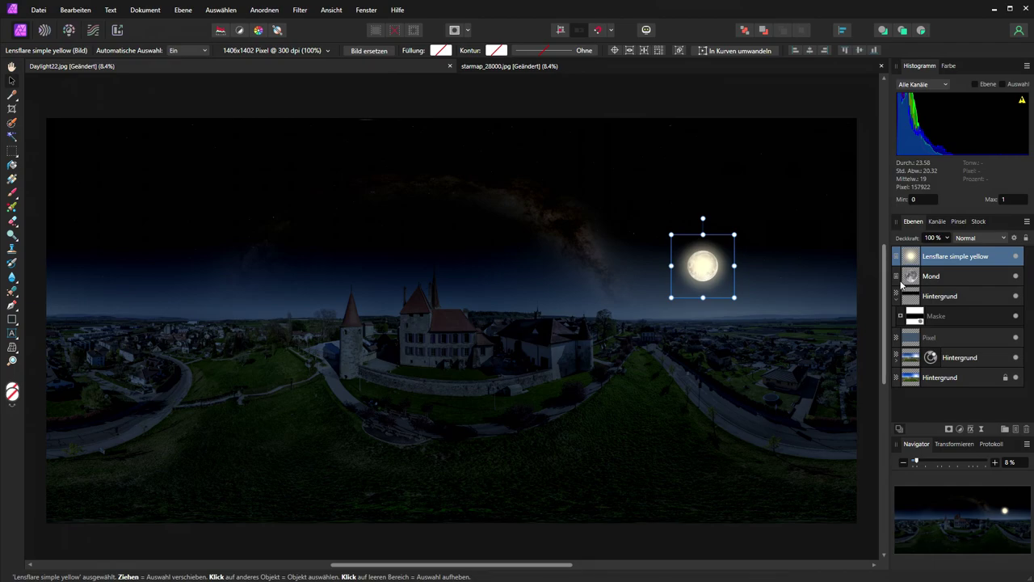
Enlarge the yellow lens flare to about 137 %, recenter it on the moon, and lower its opacity to 59 %
click(948, 238)
drag(949, 254, 928, 254)
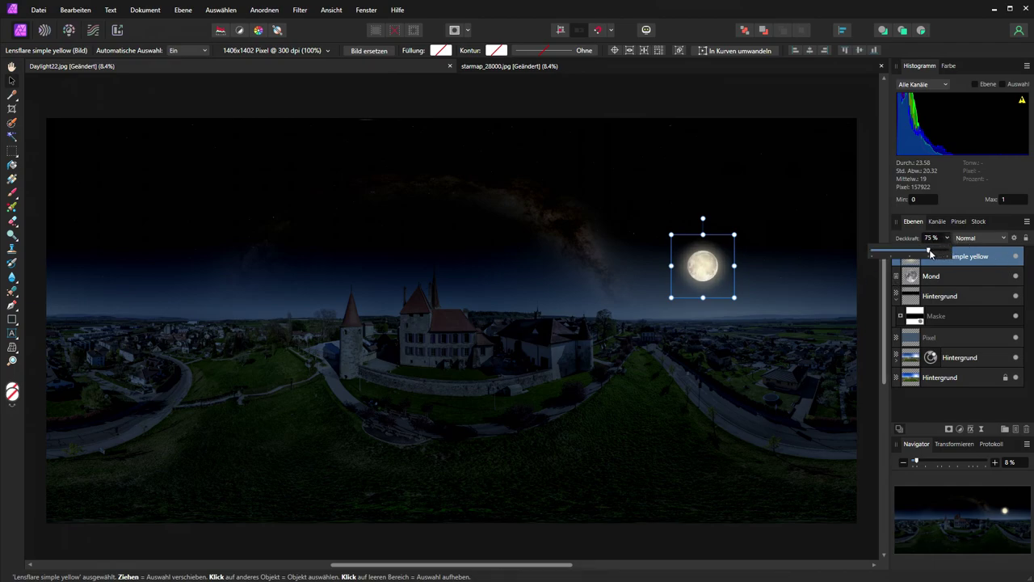
drag(734, 297, 756, 319)
drag(723, 283, 714, 273)
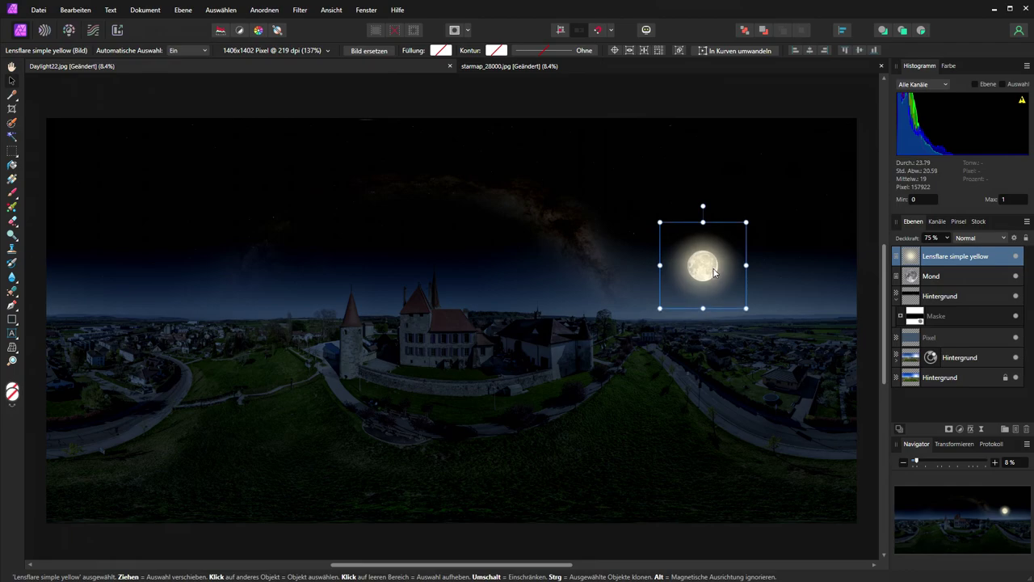
drag(947, 238, 924, 251)
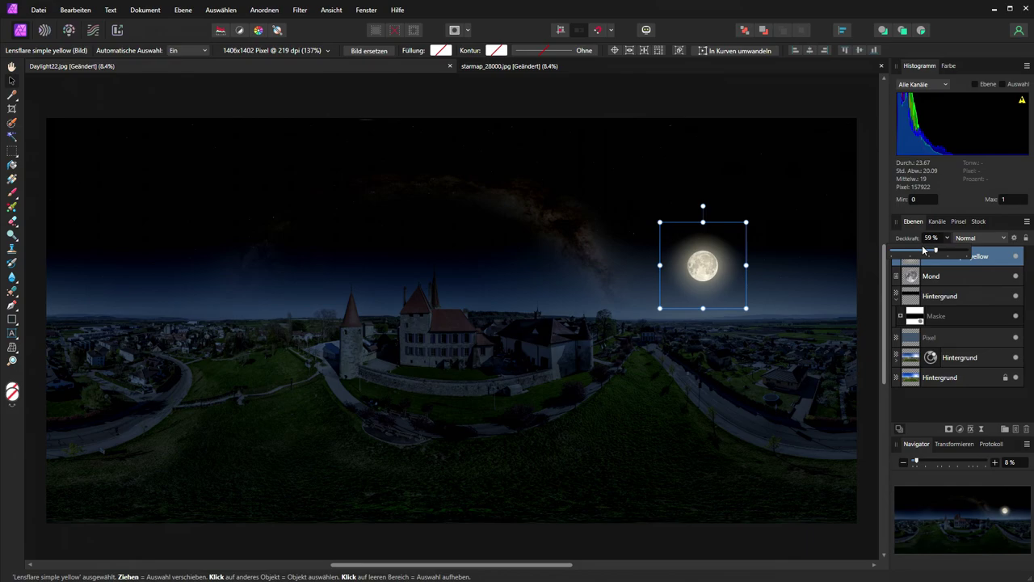
drag(924, 250, 923, 250)
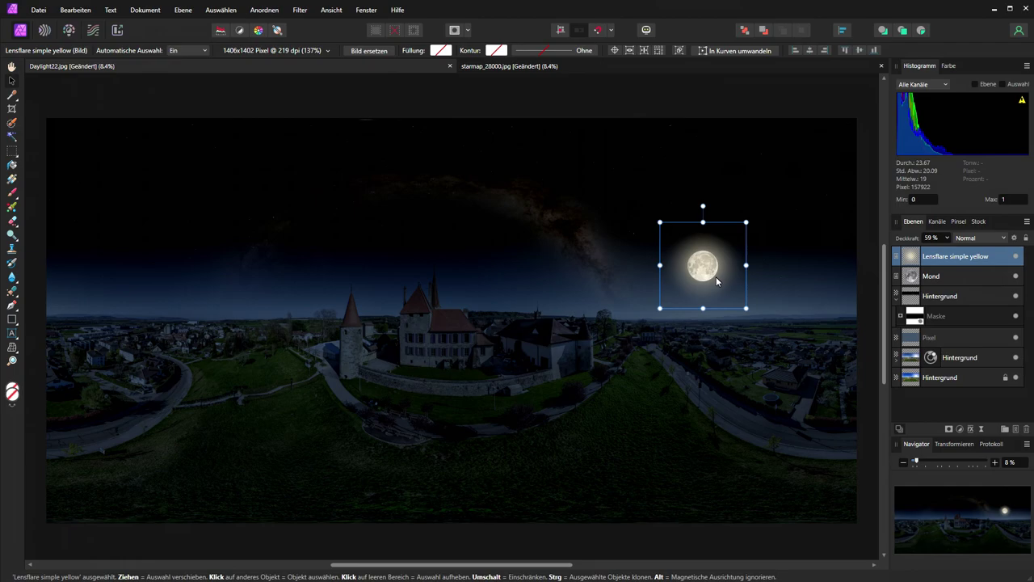
Try brightening the desaturated panorama with its HSL adjustment's lightness, set the lightness back to 0 %, and close the adjustment
click(363, 430)
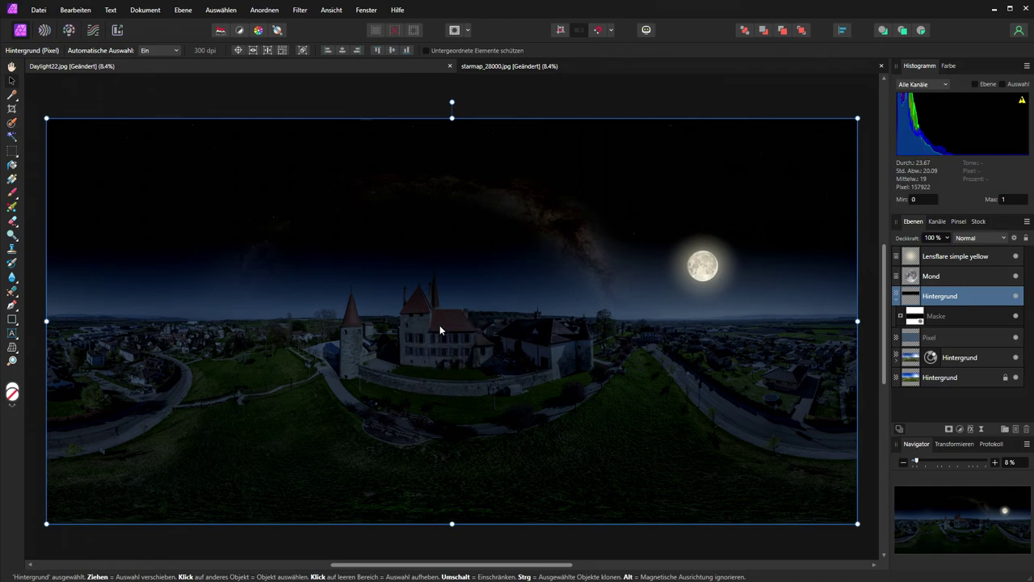
double_click(970, 357)
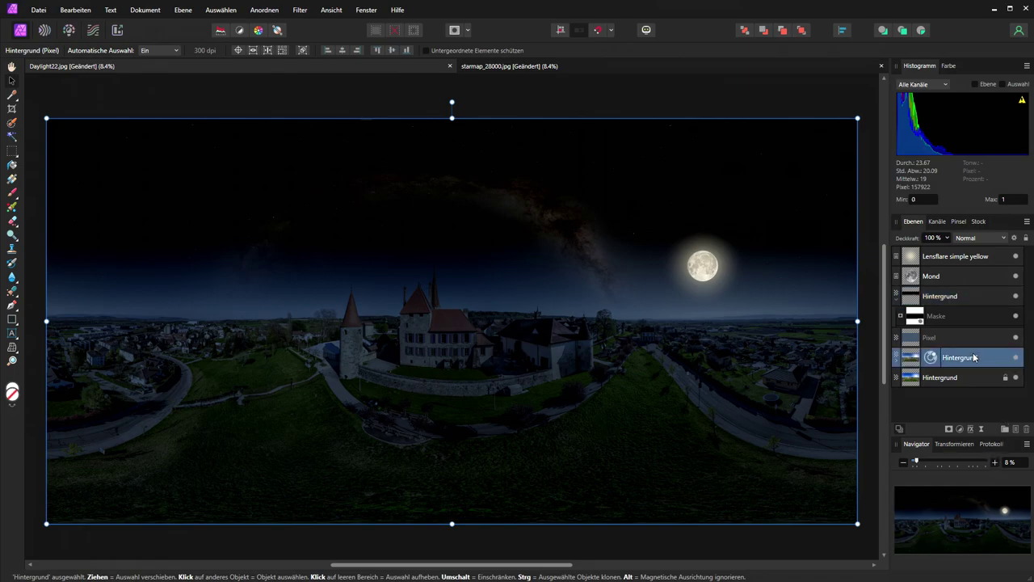
double_click(930, 357)
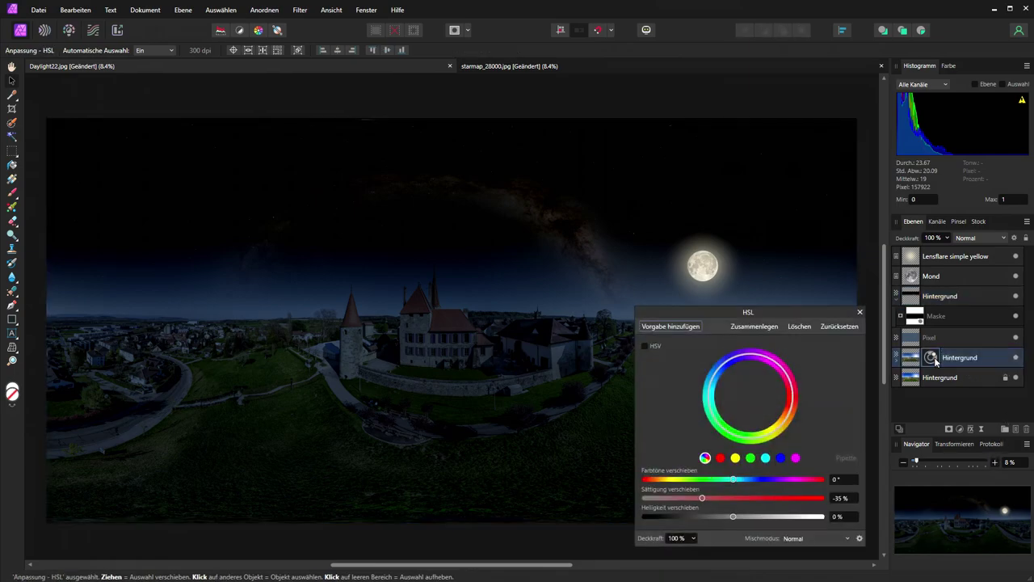
mouse_move(734, 517)
mouse_down()
mouse_move(685, 521)
mouse_move(748, 521)
mouse_up()
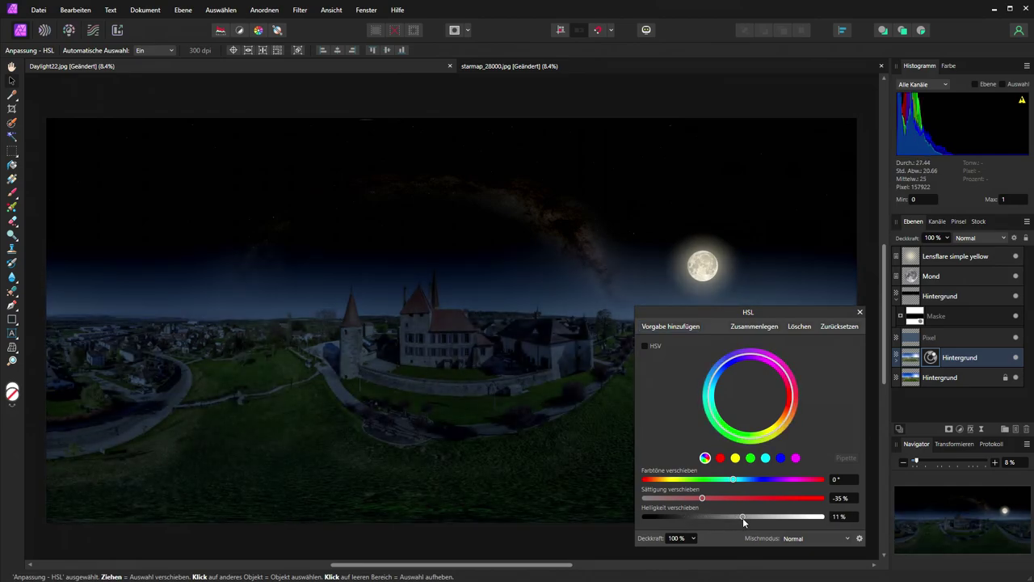
click(842, 517)
text(0)
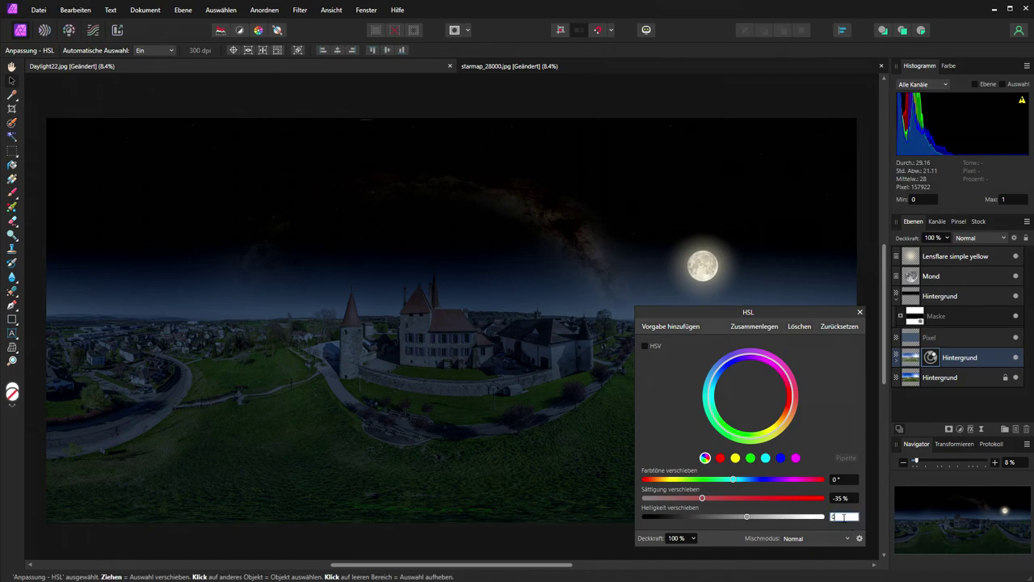
key(Return)
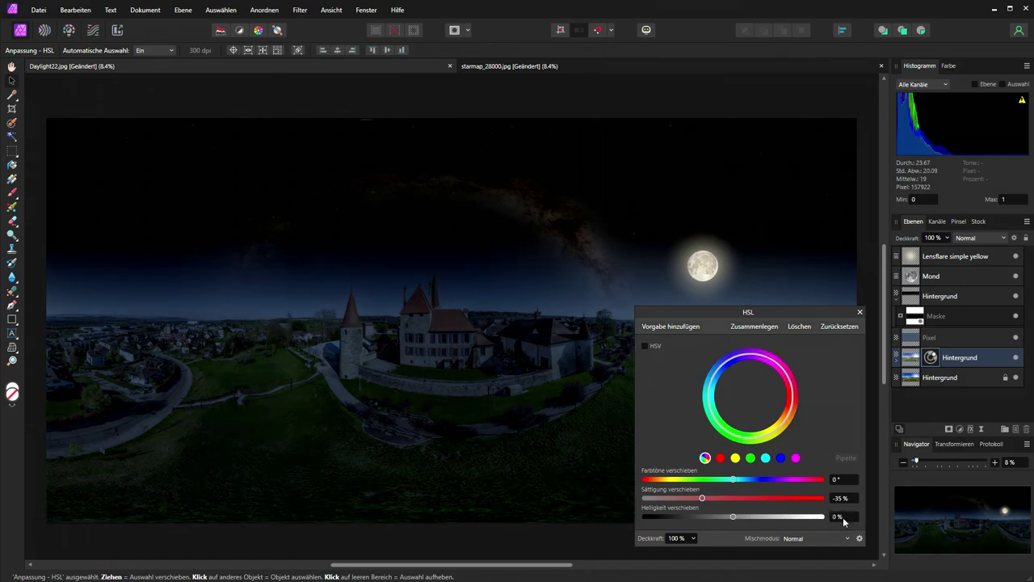
click(859, 312)
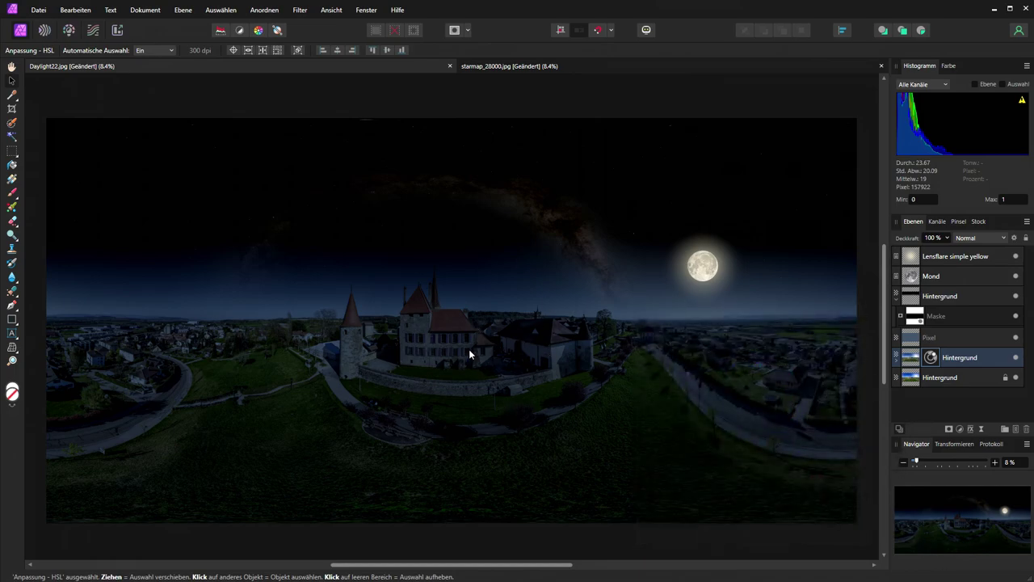
Rename the star map layer Skymap, the HSL-adjusted panorama layer Saturation, and the blue pixel layer Night Filter
double_click(953, 296)
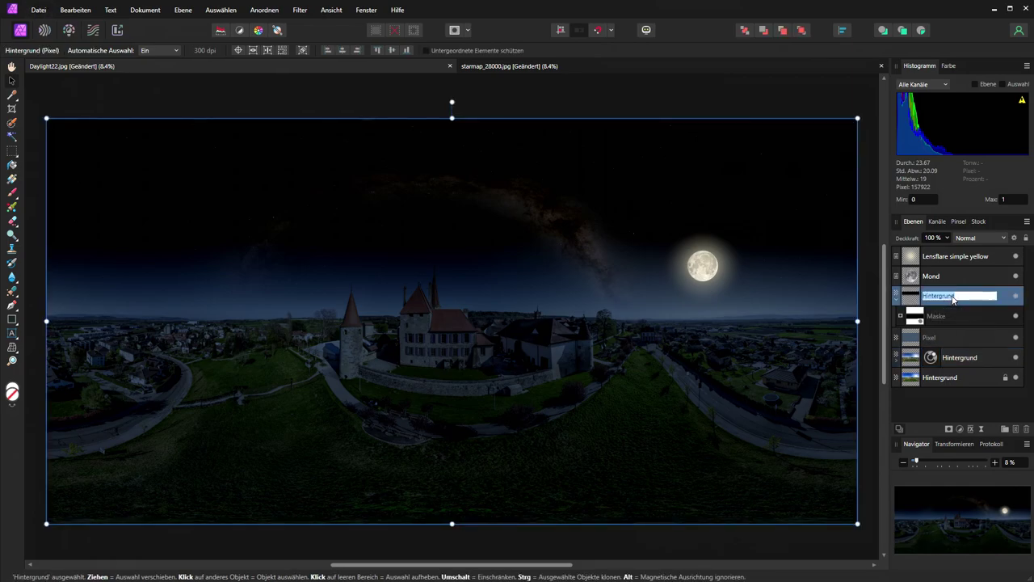
text(Skymap)
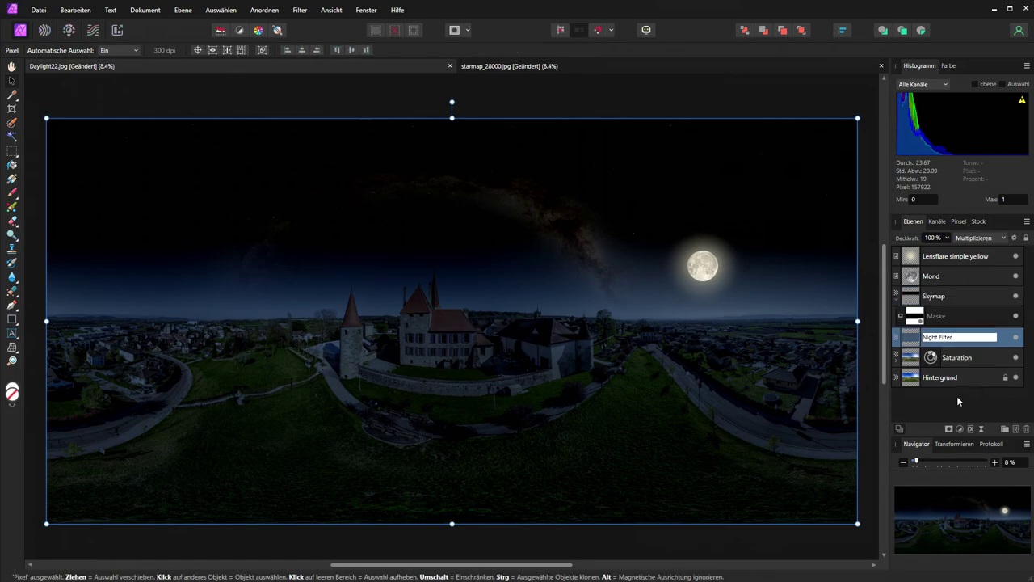
key(Return)
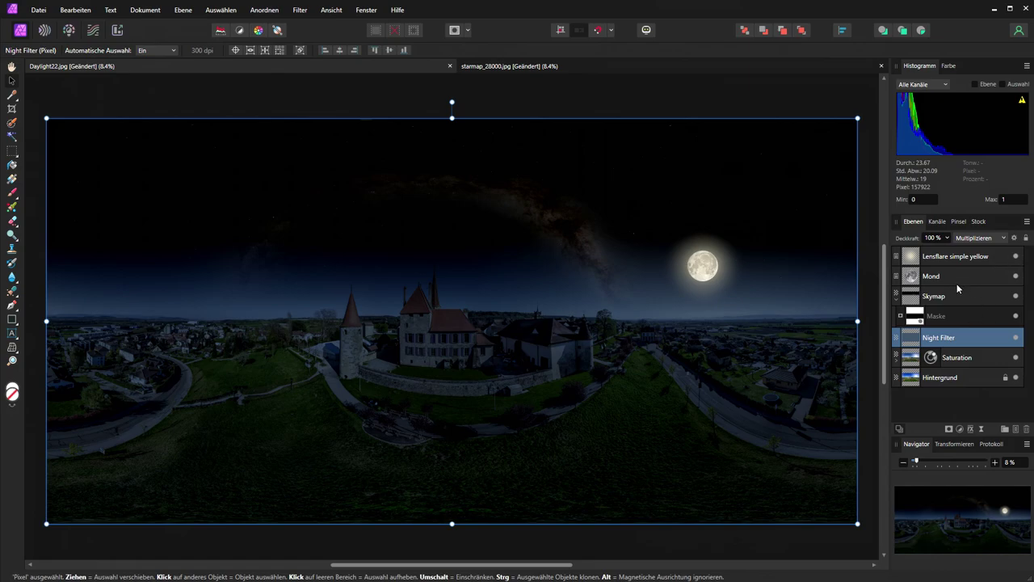
Place Lensflare blue quarter cut.png directly above the Night Filter layer, in front of the castle building
click(944, 339)
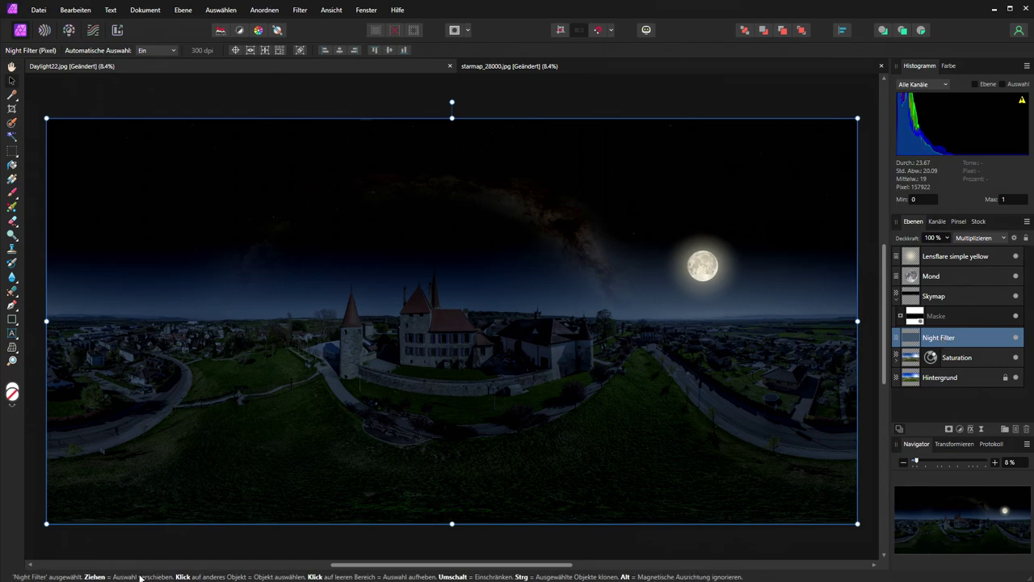
click(1014, 465)
text(25)
key(Return)
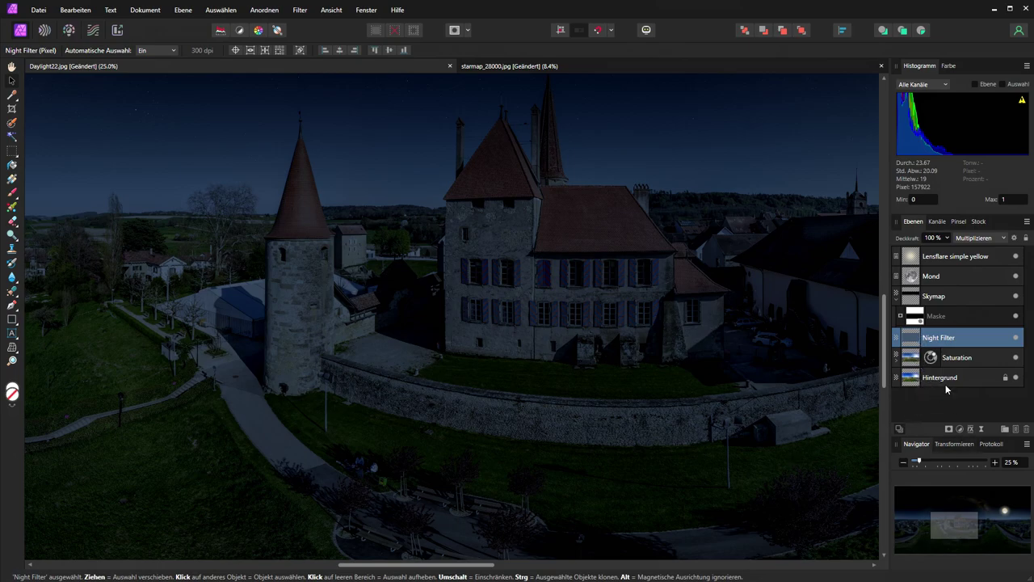
drag(950, 533, 965, 531)
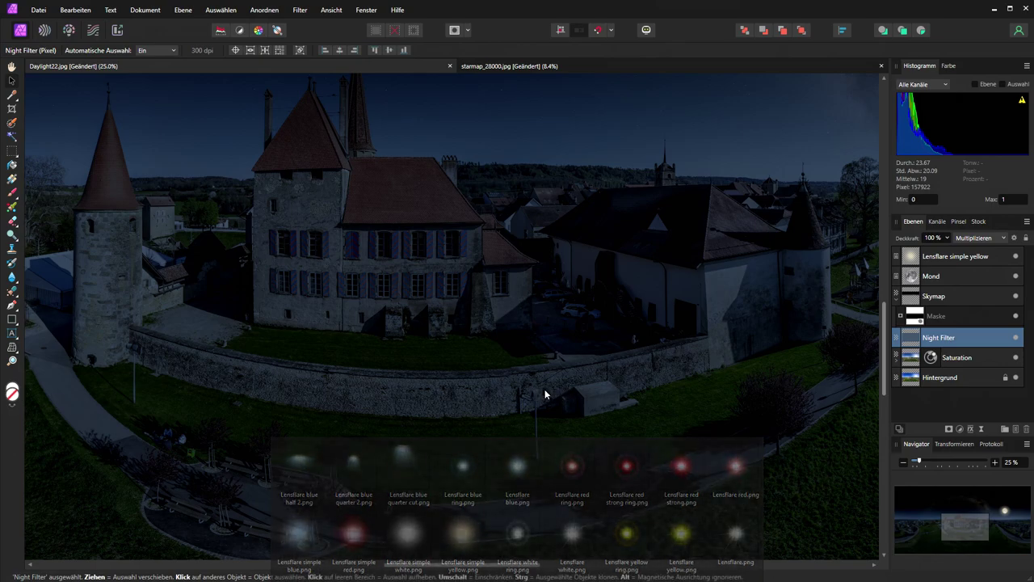
drag(512, 302, 480, 304)
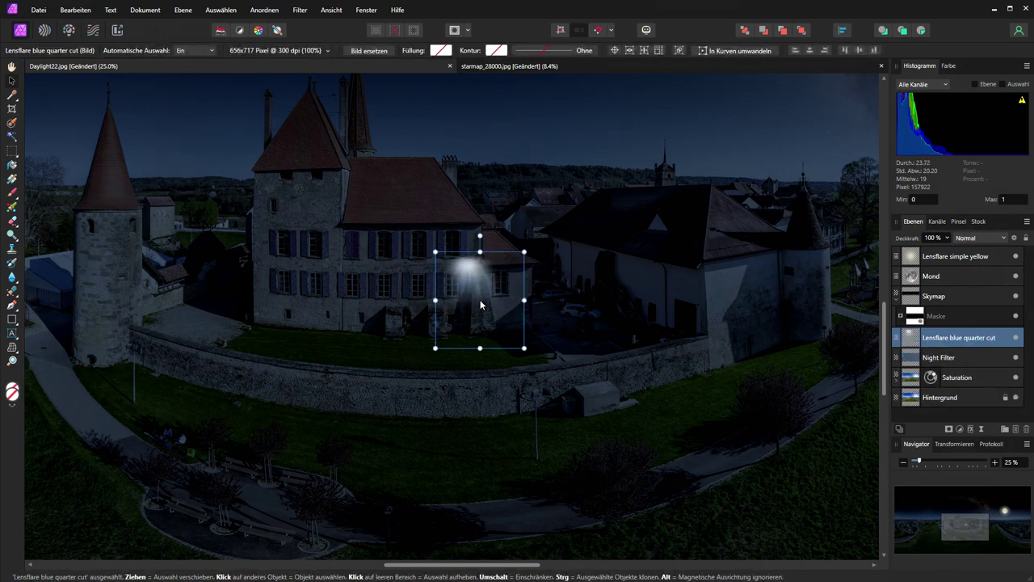
Shrink the blue quarter-cut flare to about 54 %, rotate it, fit it on the lamp post by the castle wall, and narrow its beam
drag(523, 347, 477, 378)
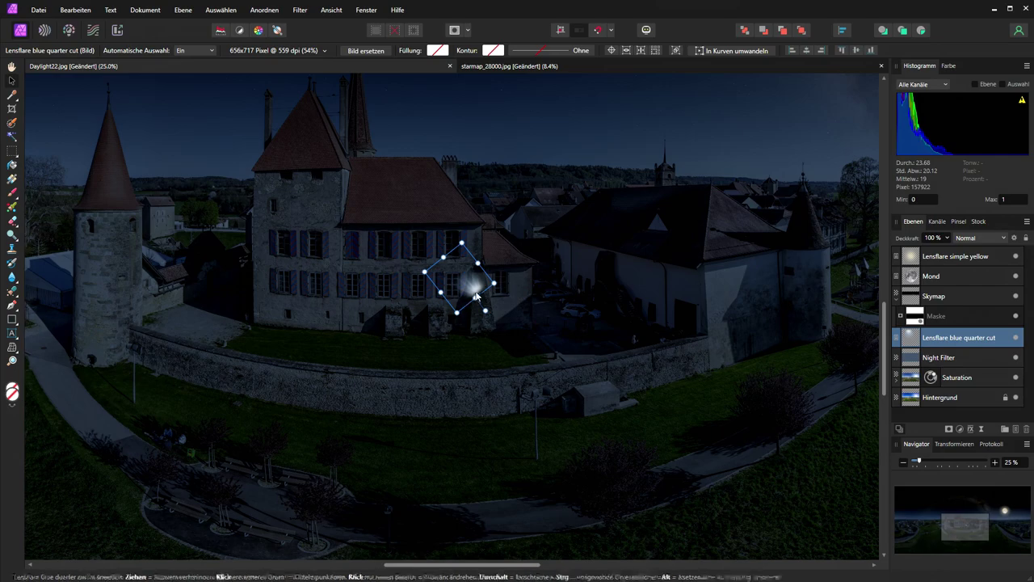
drag(475, 293, 530, 393)
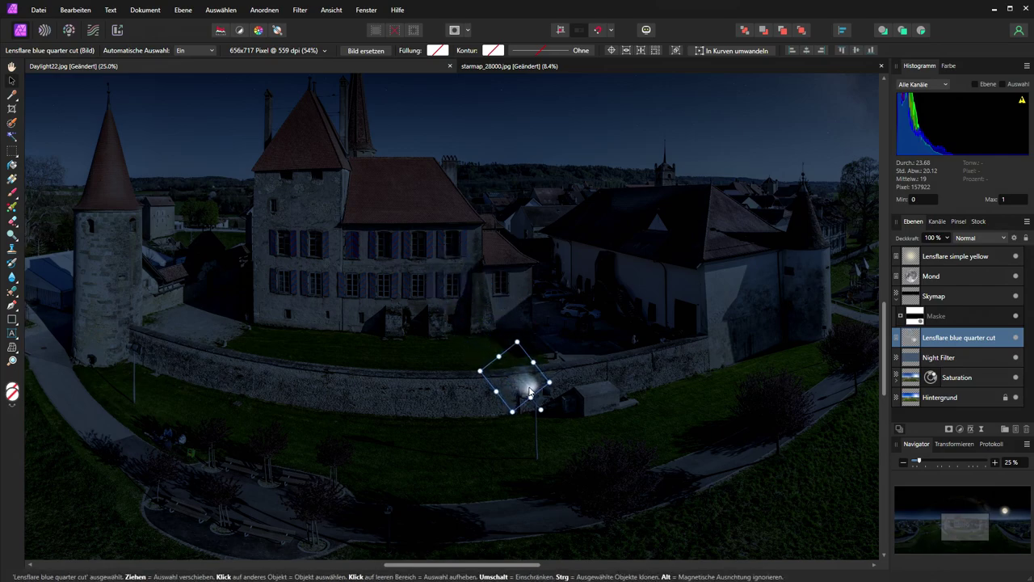
drag(495, 391, 501, 389)
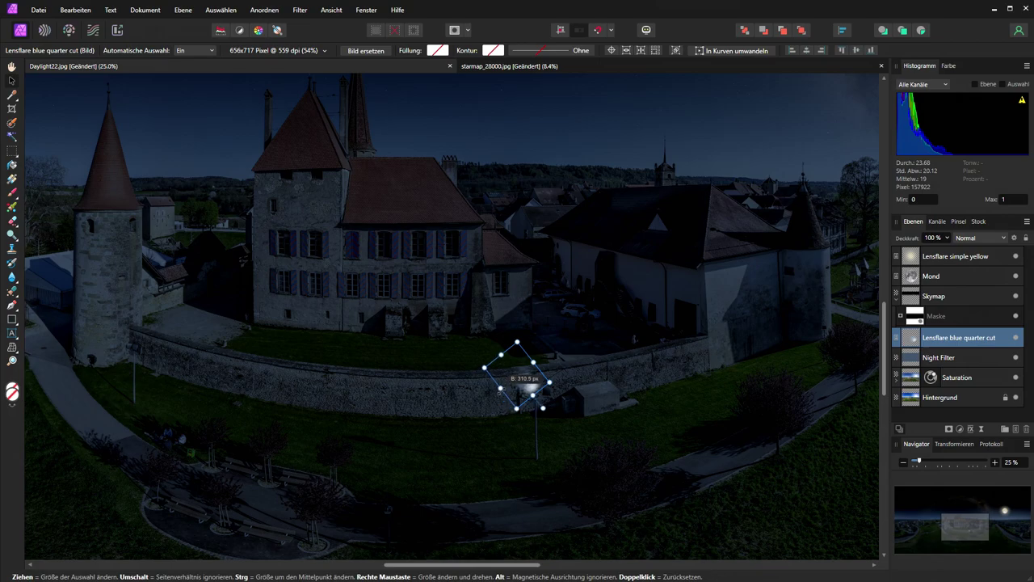
drag(534, 362, 531, 365)
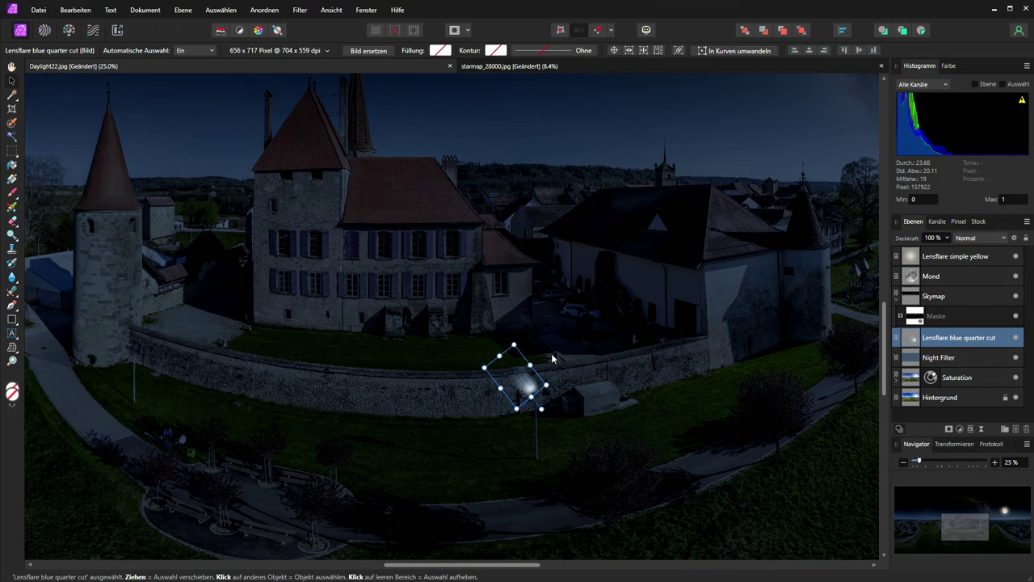
Duplicate the lamp flare, rotate the copy nearly upright on the post's second lamp head, and reduce its height
key(ctrl+j)
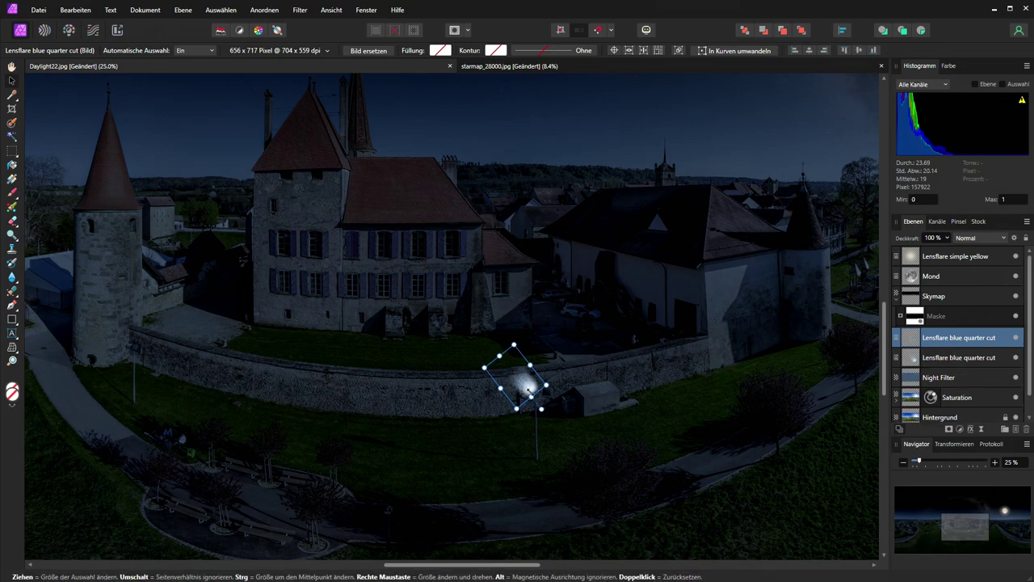
drag(527, 364, 577, 341)
drag(593, 386, 553, 382)
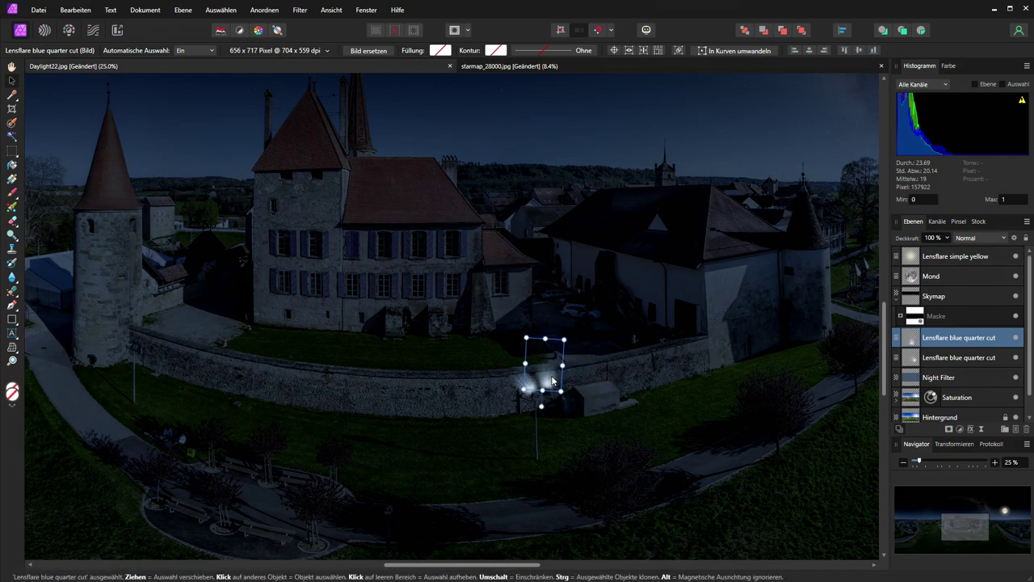
drag(545, 340, 544, 358)
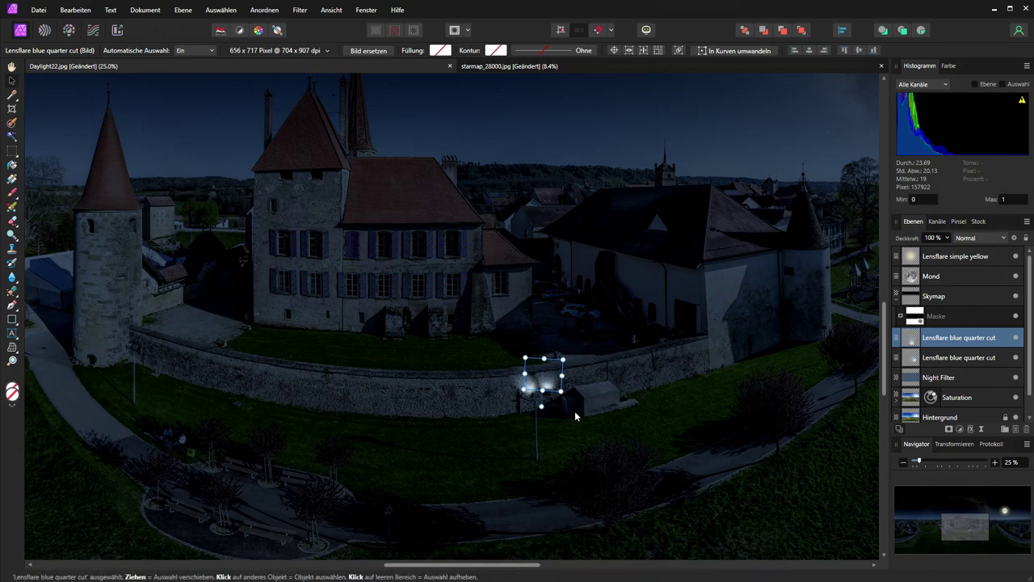
Select the first lamp flare again and nudge it onto its lamp head
click(529, 387)
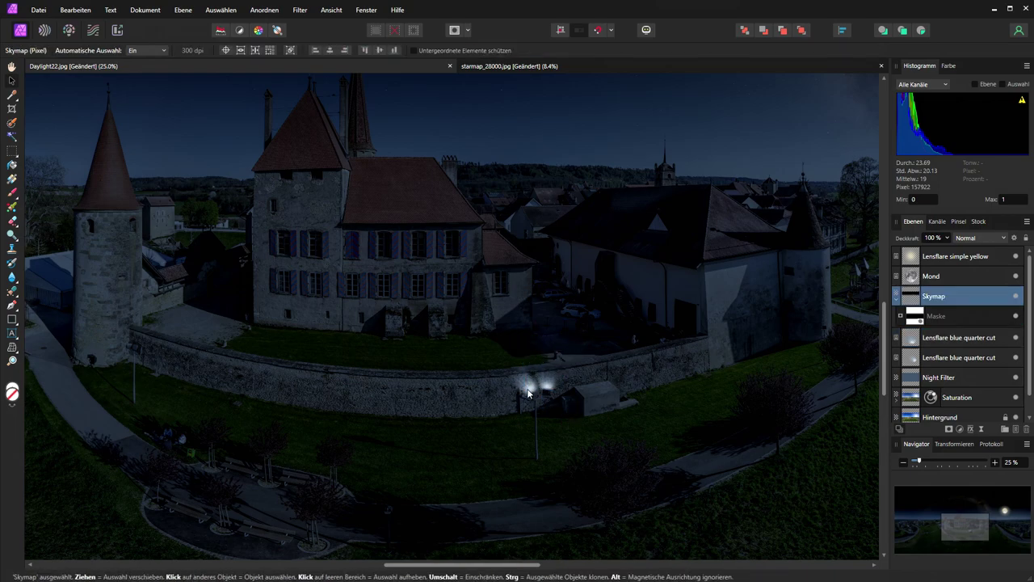
click(935, 357)
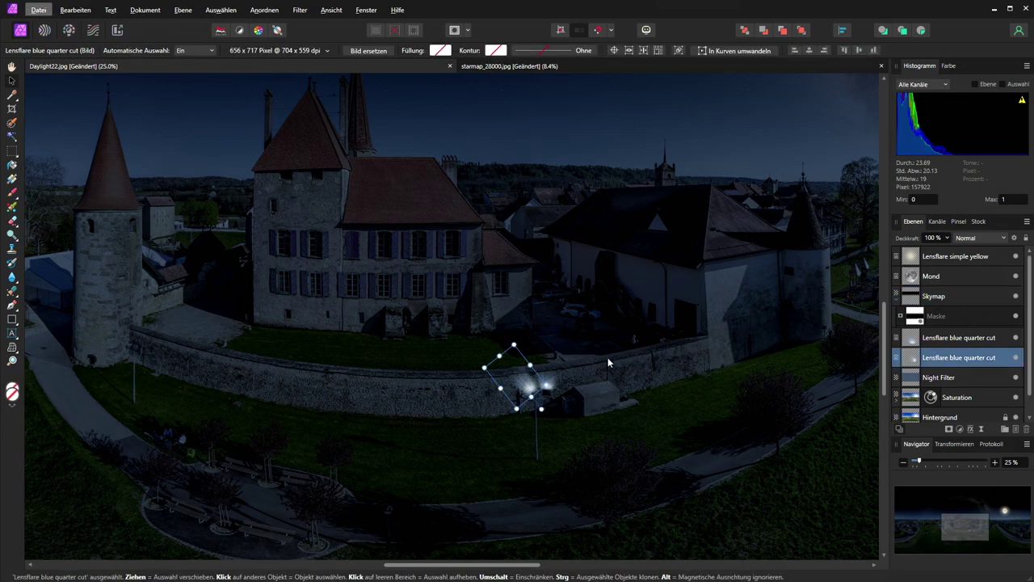
mouse_move(529, 391)
mouse_down()
mouse_move(549, 379)
mouse_move(531, 389)
mouse_up()
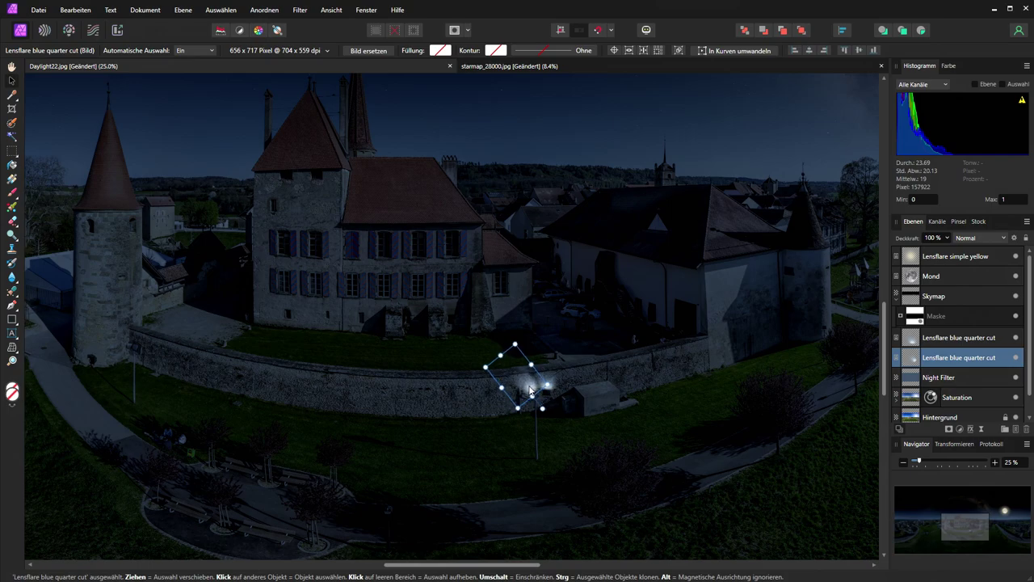
Duplicate the lamp flare, shrink and straighten a copy at the far round tower, and position further copies on the lamp post beside the near tower
key(ctrl+j)
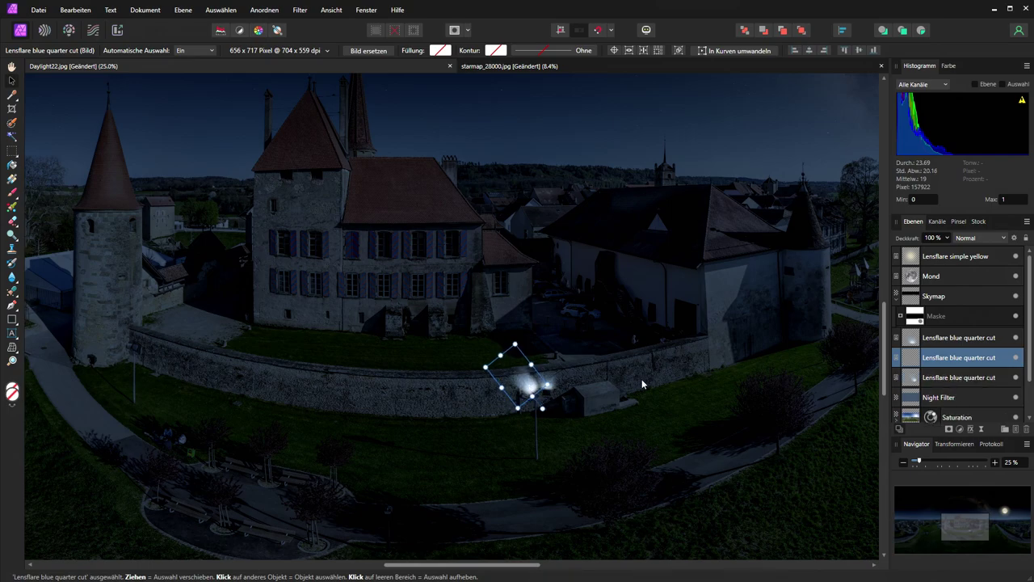
drag(531, 386, 646, 352)
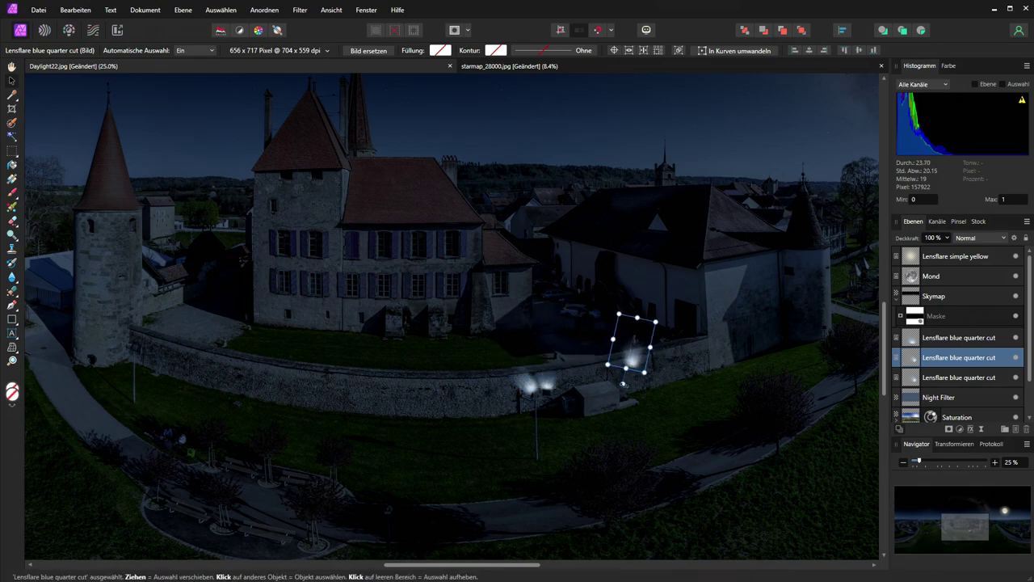
drag(633, 364, 822, 339)
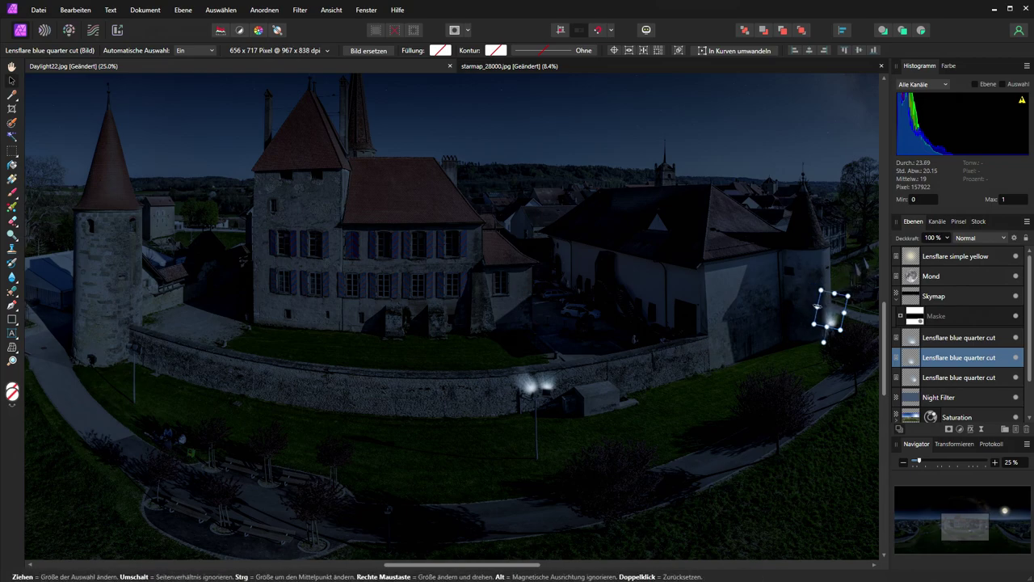
double_click(823, 343)
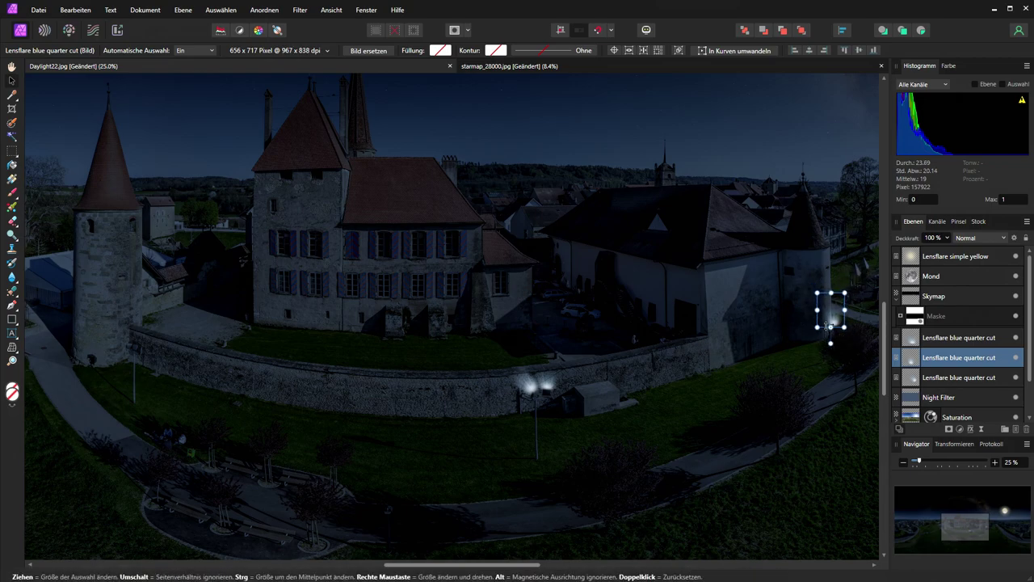
drag(824, 323, 123, 335)
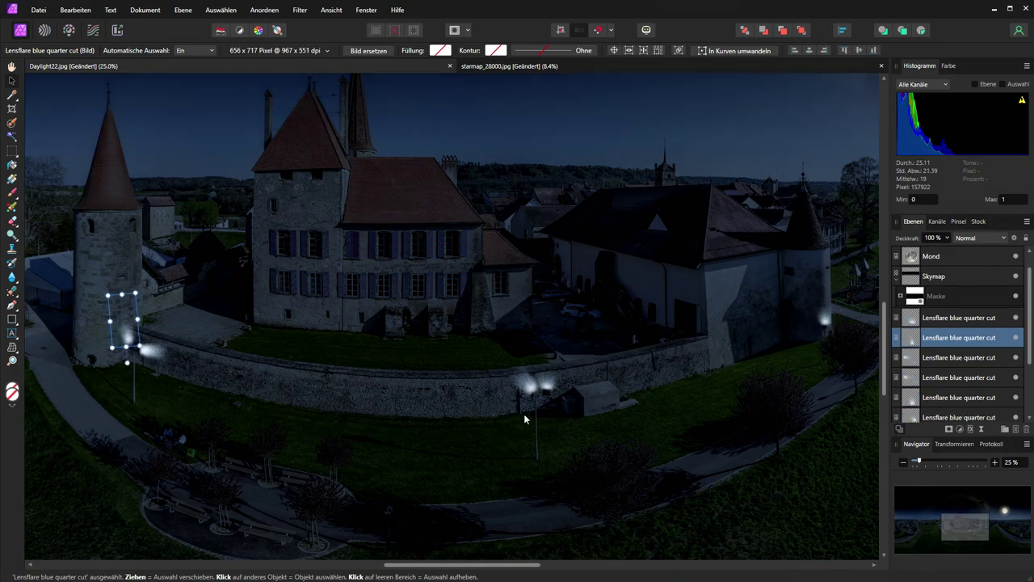
Group all Lensflare blue quarter cut layers and move the group to the top of the layer stack
scroll(943, 340, down, 3)
shift+click(944, 336)
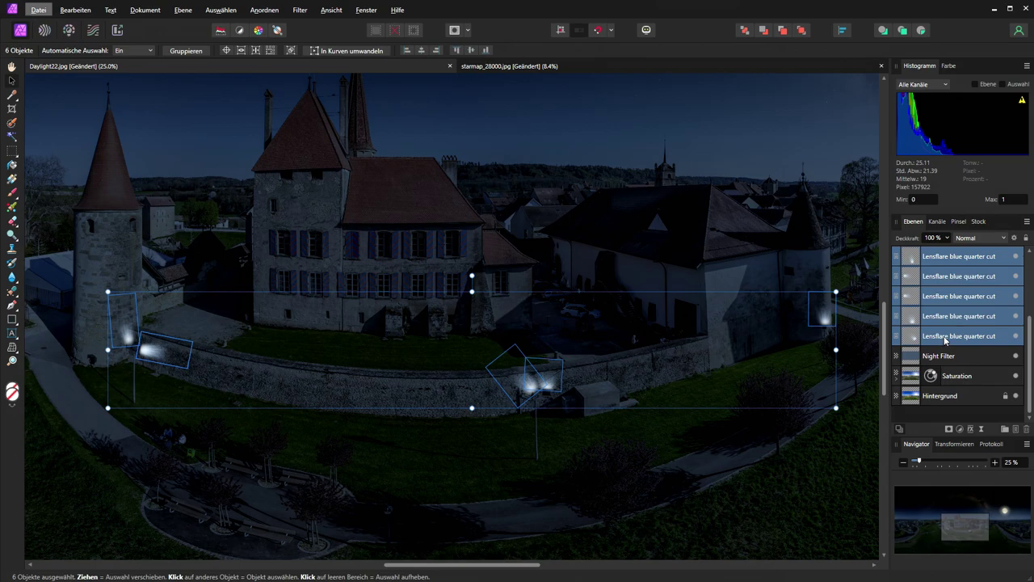
click(1005, 429)
drag(914, 337, 913, 253)
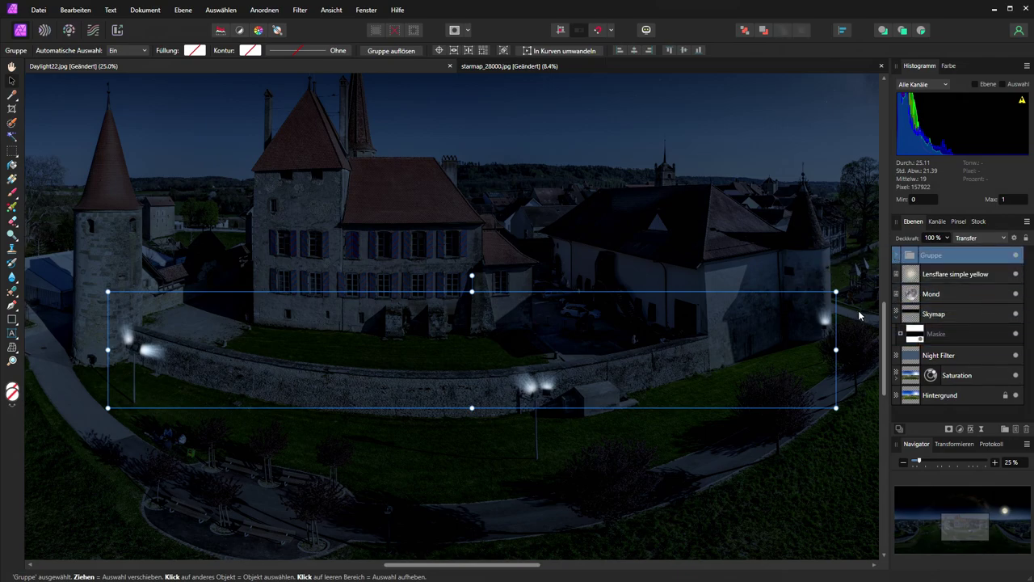
Add a mask to the Night Filter layer and set the Paint Brush colour to black
click(909, 361)
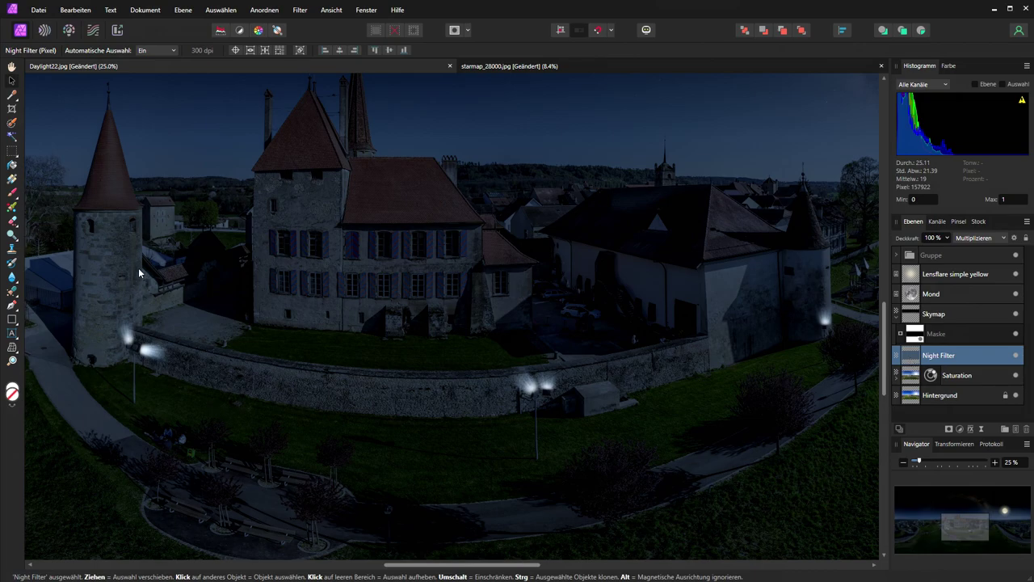
click(12, 192)
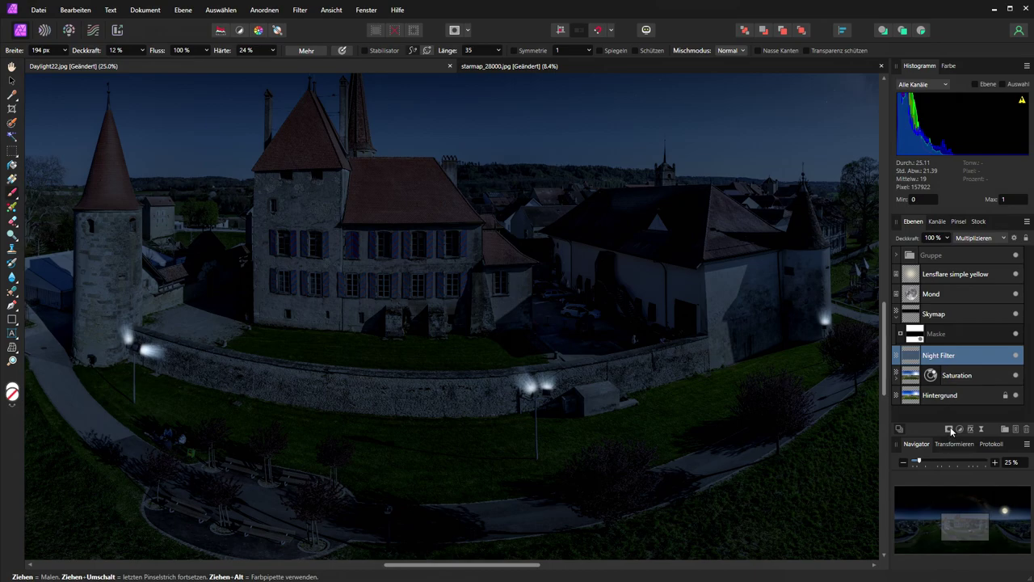
click(949, 429)
click(982, 441)
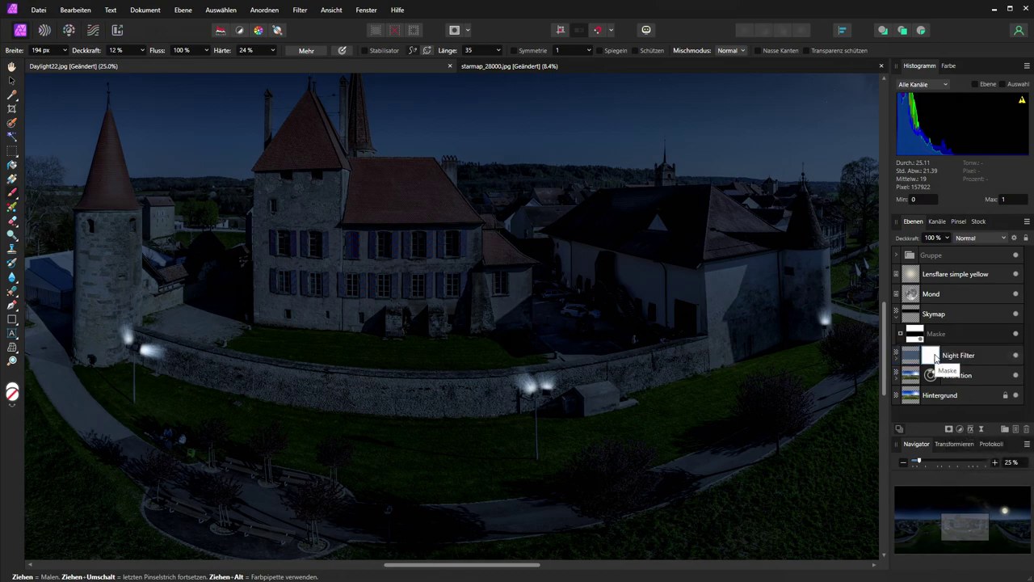
click(12, 406)
click(13, 401)
Set the brush width to 271 px and paint on the Night Filter mask over the lamplit castle facade and towers
click(62, 50)
click(68, 62)
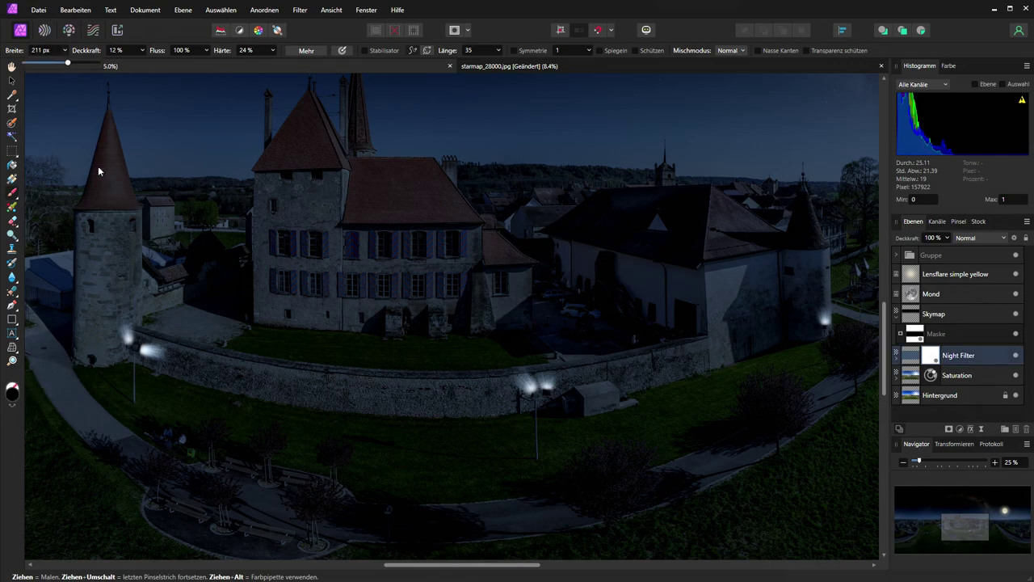
drag(69, 63, 72, 63)
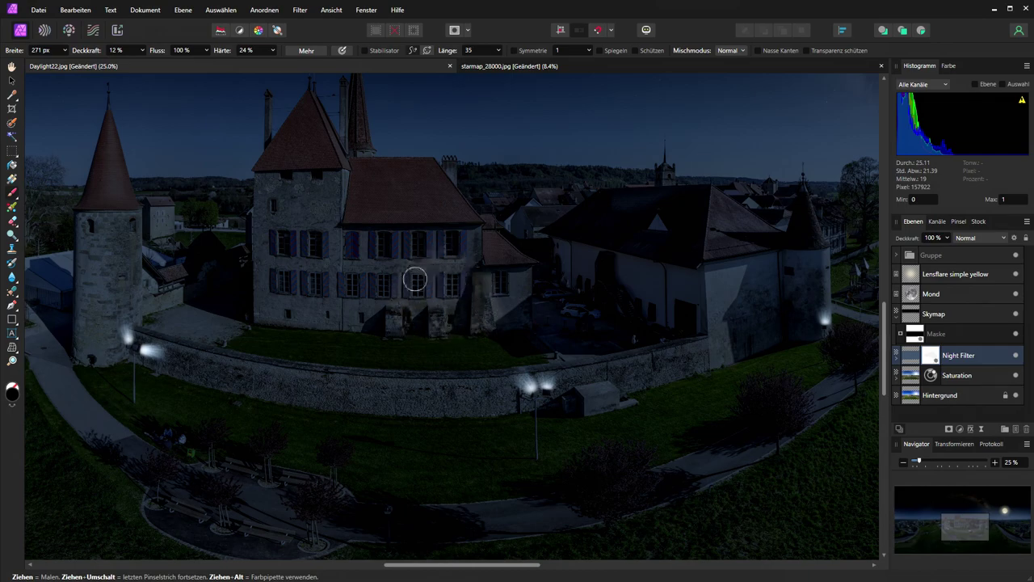
mouse_move(381, 306)
mouse_down()
mouse_move(450, 308)
mouse_move(403, 321)
mouse_move(403, 311)
mouse_move(396, 324)
mouse_move(409, 294)
mouse_move(410, 309)
mouse_move(384, 273)
mouse_move(403, 268)
mouse_move(436, 294)
mouse_up()
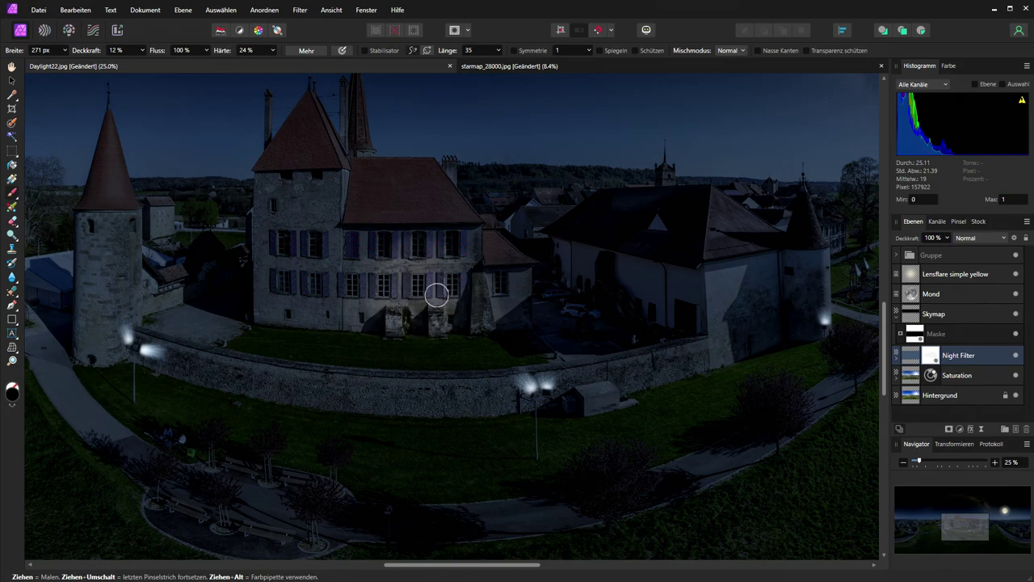
mouse_move(808, 299)
mouse_down()
mouse_move(812, 324)
mouse_move(808, 282)
mouse_move(815, 320)
mouse_move(801, 326)
mouse_move(809, 299)
mouse_move(813, 317)
mouse_move(816, 278)
mouse_move(817, 300)
mouse_move(800, 317)
mouse_move(815, 311)
mouse_move(810, 331)
mouse_move(800, 272)
mouse_move(805, 319)
mouse_move(819, 300)
mouse_move(817, 318)
mouse_move(808, 280)
mouse_move(809, 327)
mouse_move(792, 304)
mouse_move(806, 282)
mouse_move(815, 315)
mouse_move(819, 285)
mouse_move(811, 319)
mouse_move(803, 293)
mouse_up()
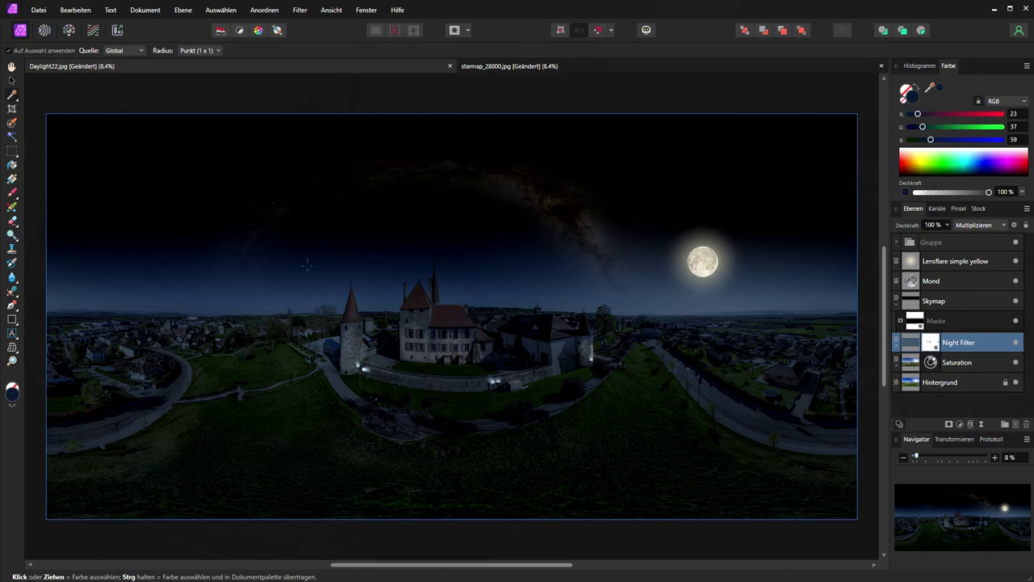
Sample a dark blue (RGB 22, 34, 54) from the night sky and flood-fill the Night Filter layer with it
drag(305, 261, 339, 257)
key(g)
click(773, 301)
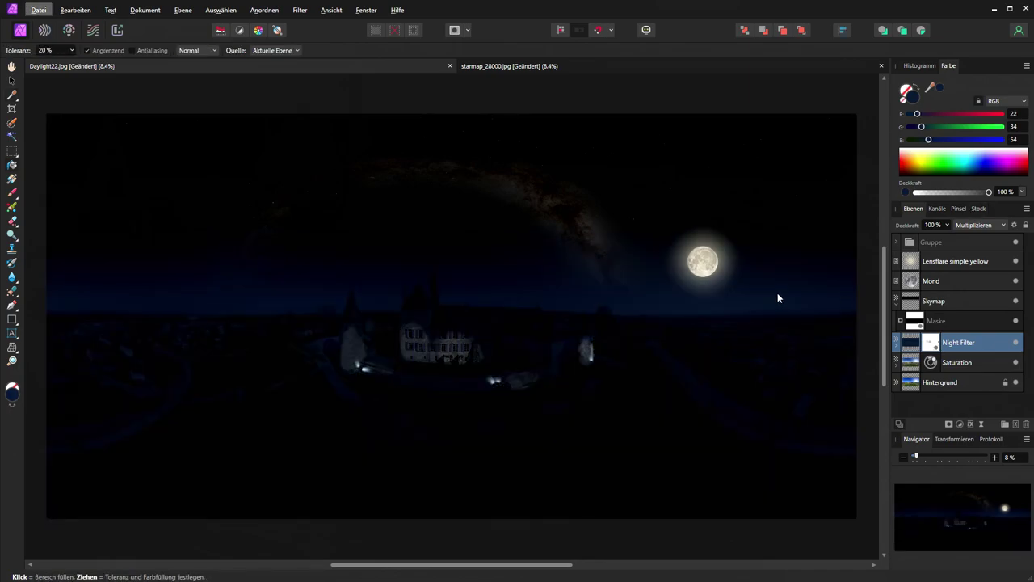
Switch back to the Paint Brush and raise its opacity to 24 % for brightening the castle's lamplit areas
click(1011, 458)
text(25)
key(Return)
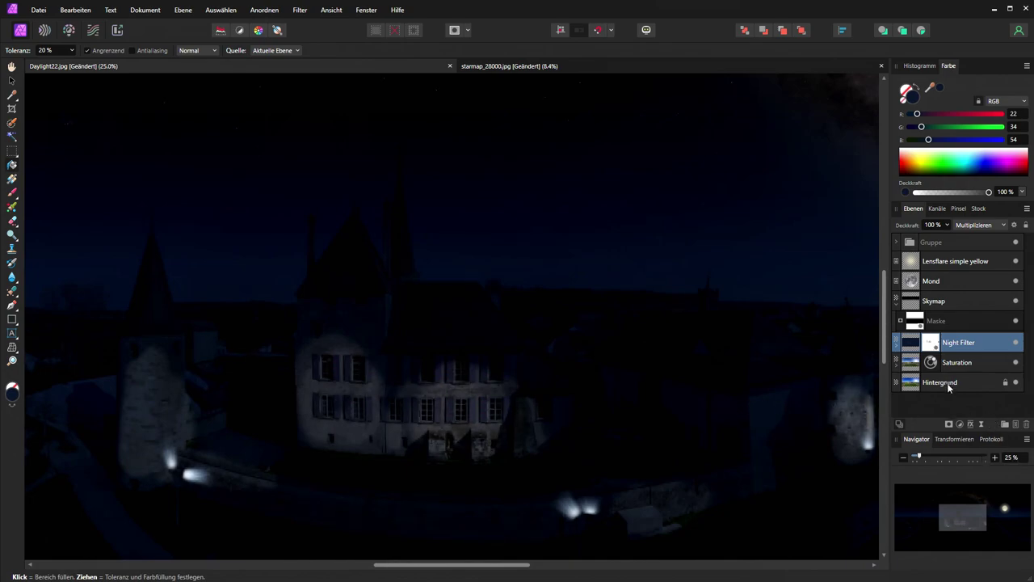
double_click(958, 348)
click(13, 193)
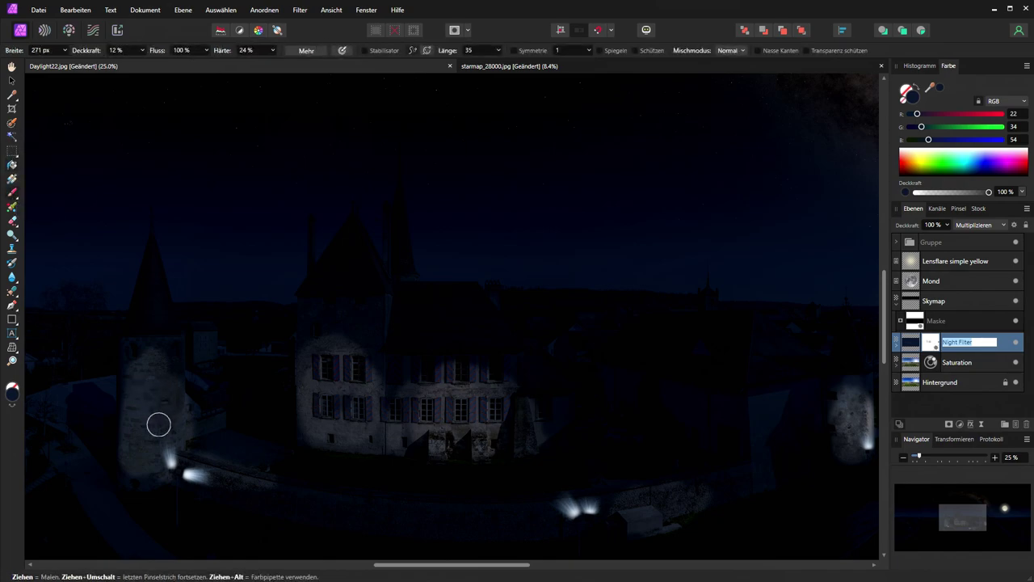
click(142, 50)
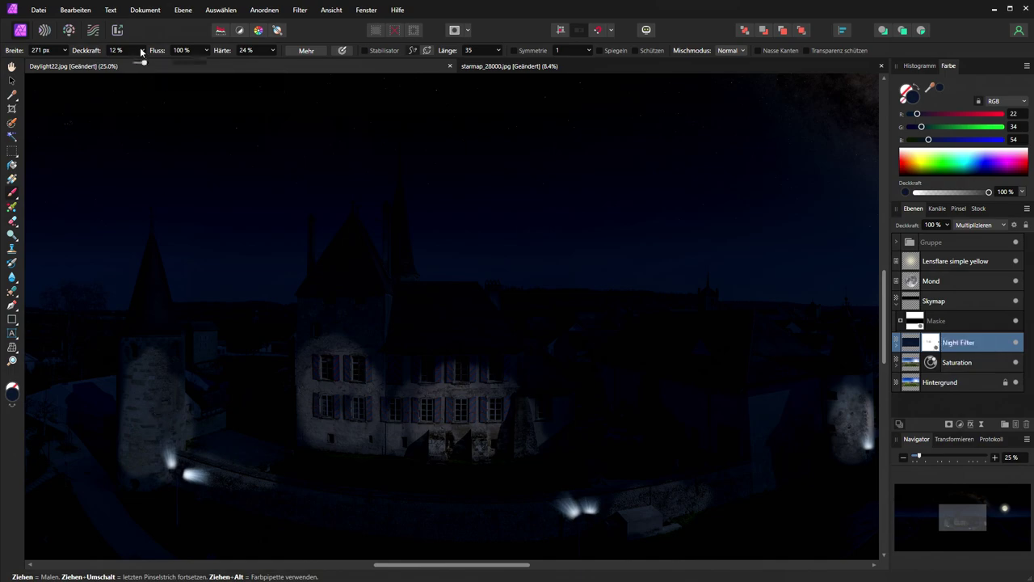
drag(144, 64, 154, 65)
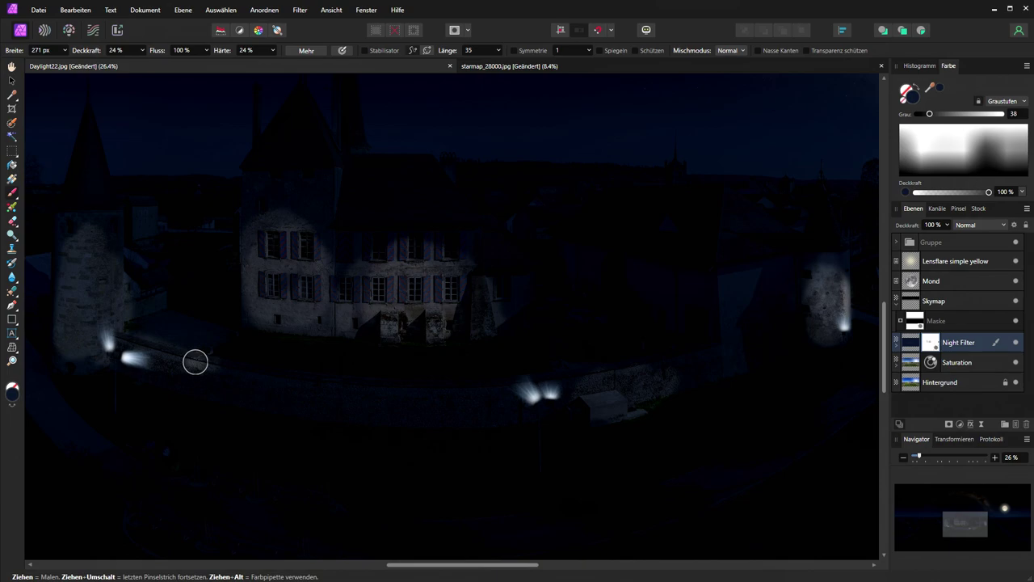
Paint on the Night Filter mask over both towers, the castle facade and the wall near the lamps, and reselect the layer's fill
mouse_move(121, 297)
mouse_down()
mouse_move(86, 267)
mouse_move(94, 320)
mouse_move(94, 278)
mouse_move(81, 334)
mouse_move(73, 273)
mouse_move(79, 330)
mouse_move(156, 304)
mouse_move(139, 284)
mouse_move(84, 263)
mouse_move(95, 328)
mouse_move(92, 277)
mouse_move(87, 346)
mouse_up()
drag(284, 250, 292, 311)
mouse_move(365, 315)
mouse_down()
mouse_move(348, 309)
mouse_move(611, 395)
mouse_move(591, 395)
mouse_move(622, 394)
mouse_up()
mouse_move(858, 272)
mouse_down()
mouse_move(834, 284)
mouse_move(825, 312)
mouse_up()
mouse_move(418, 289)
mouse_down()
mouse_move(487, 309)
mouse_move(487, 295)
mouse_move(498, 299)
mouse_move(418, 303)
mouse_move(423, 278)
mouse_move(394, 320)
mouse_move(302, 277)
mouse_move(292, 232)
mouse_move(274, 280)
mouse_move(80, 256)
mouse_move(96, 301)
mouse_move(78, 290)
mouse_move(72, 316)
mouse_up()
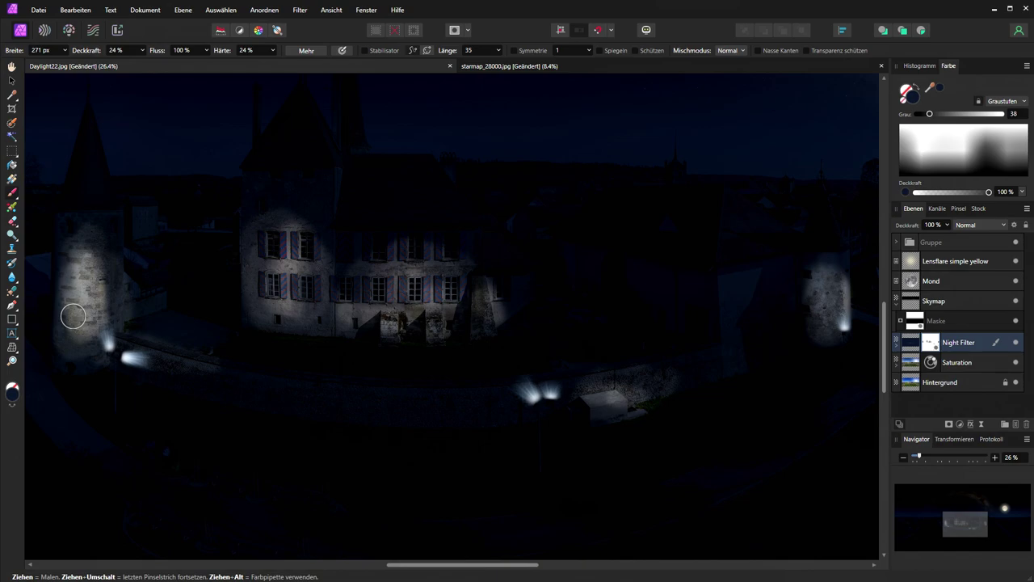
click(911, 346)
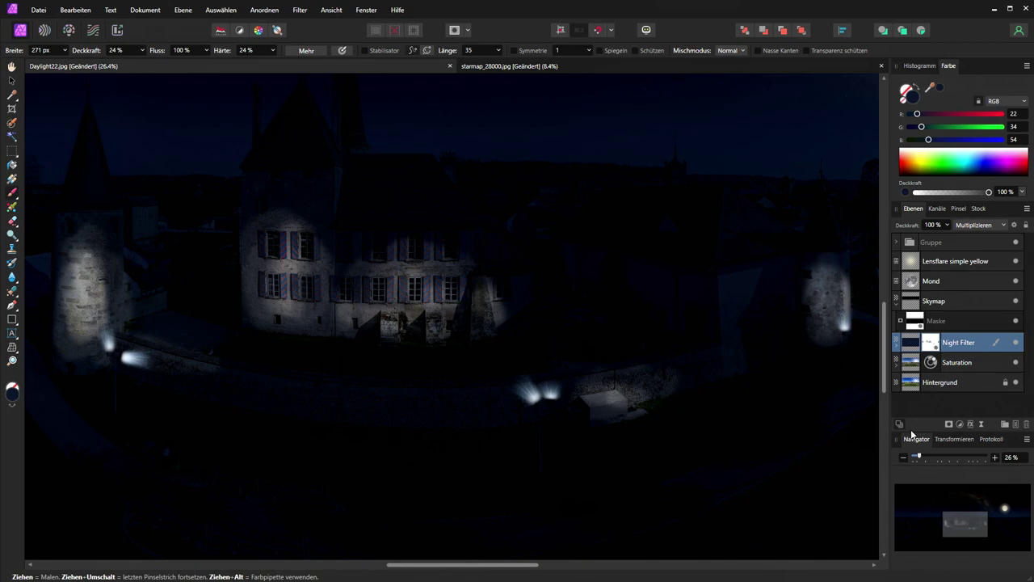
Add an empty pixel layer above Night Filter, attach a mask to it and select the layer's pixel content
click(1016, 425)
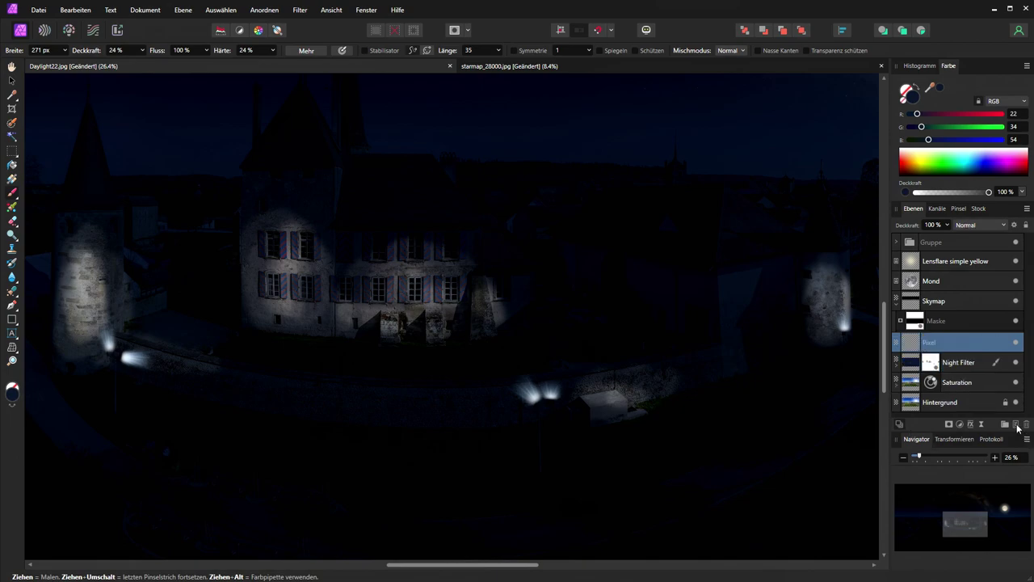
click(948, 425)
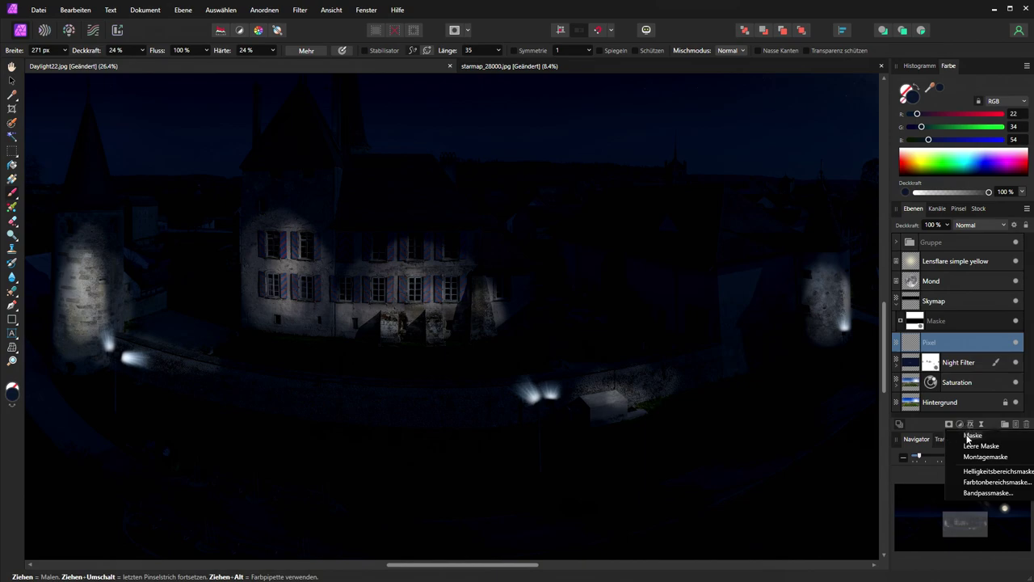
click(968, 435)
click(909, 345)
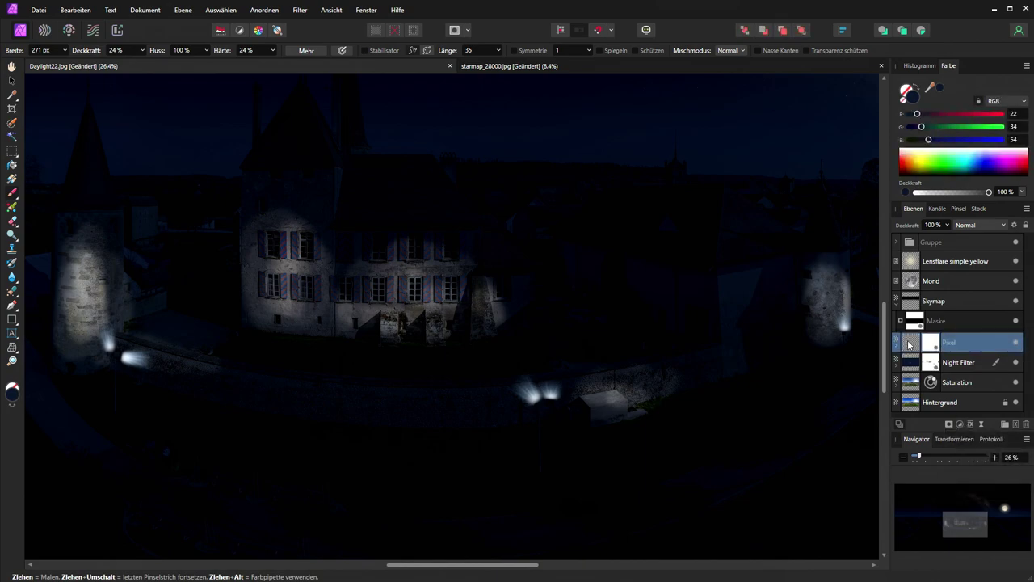
Flood-fill the new pixel layer with pale yellow (RGB 224, 244, 177) and select its mask
click(12, 411)
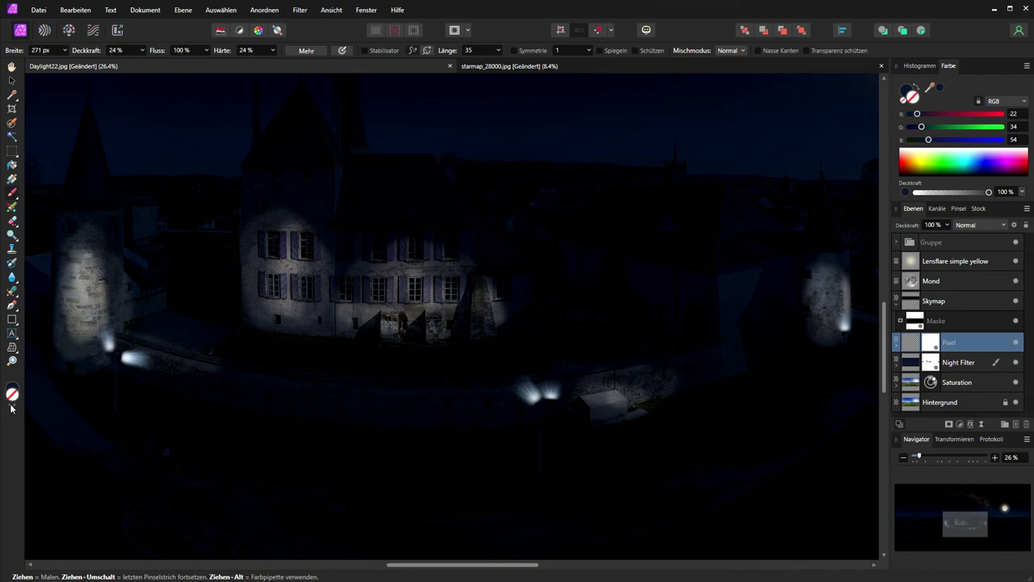
double_click(12, 393)
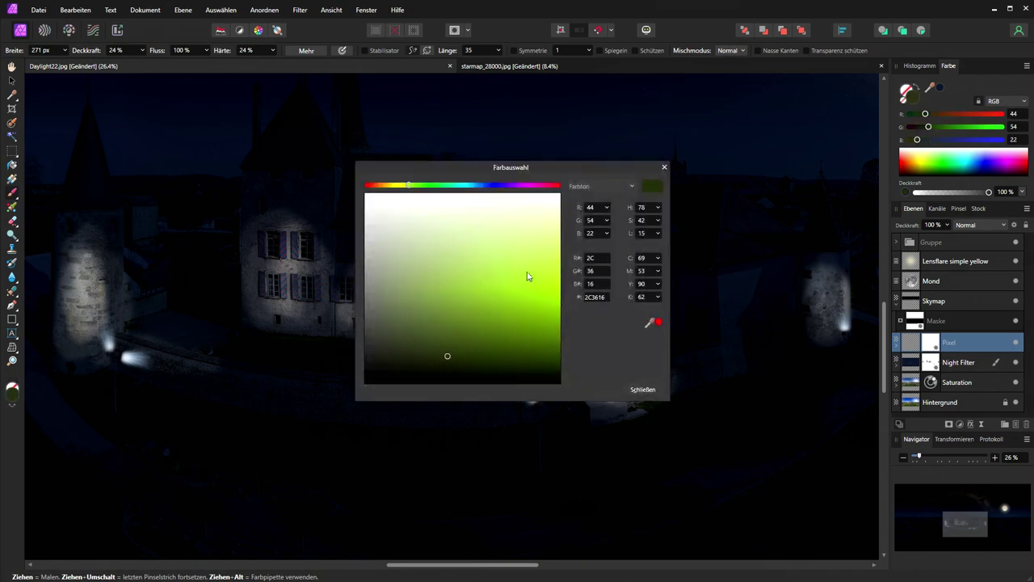
click(509, 230)
drag(509, 230, 515, 228)
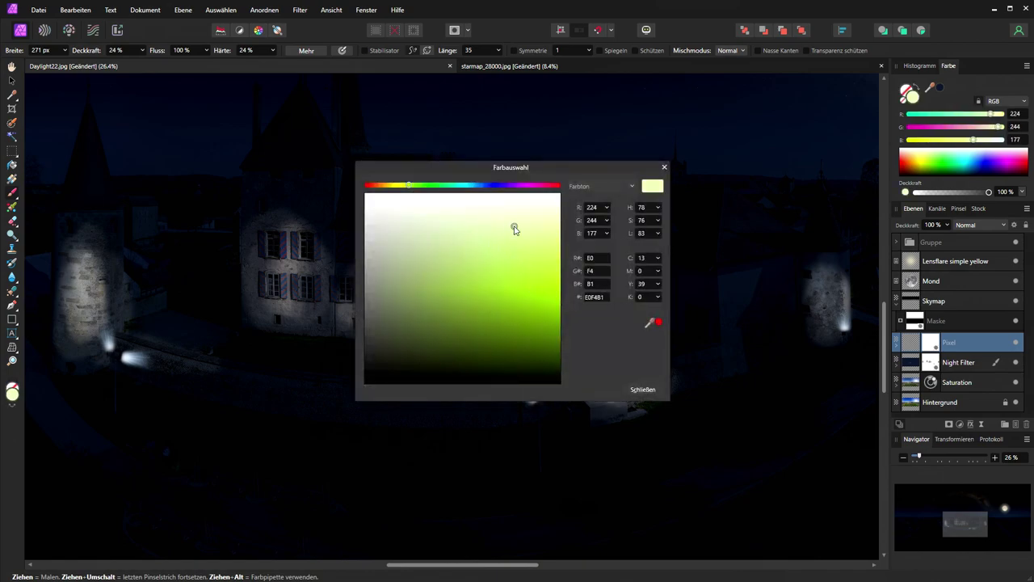
click(642, 390)
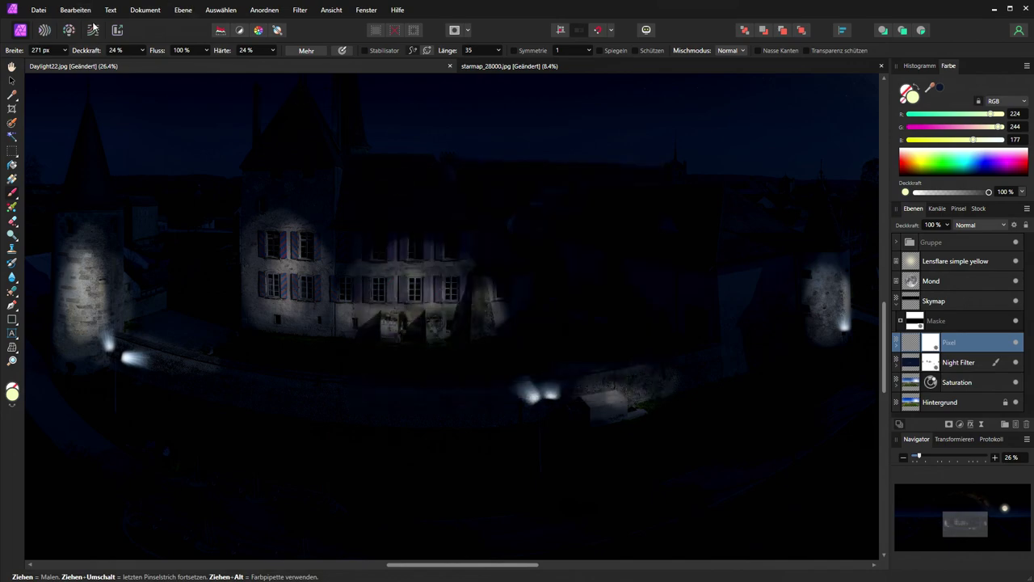
click(12, 165)
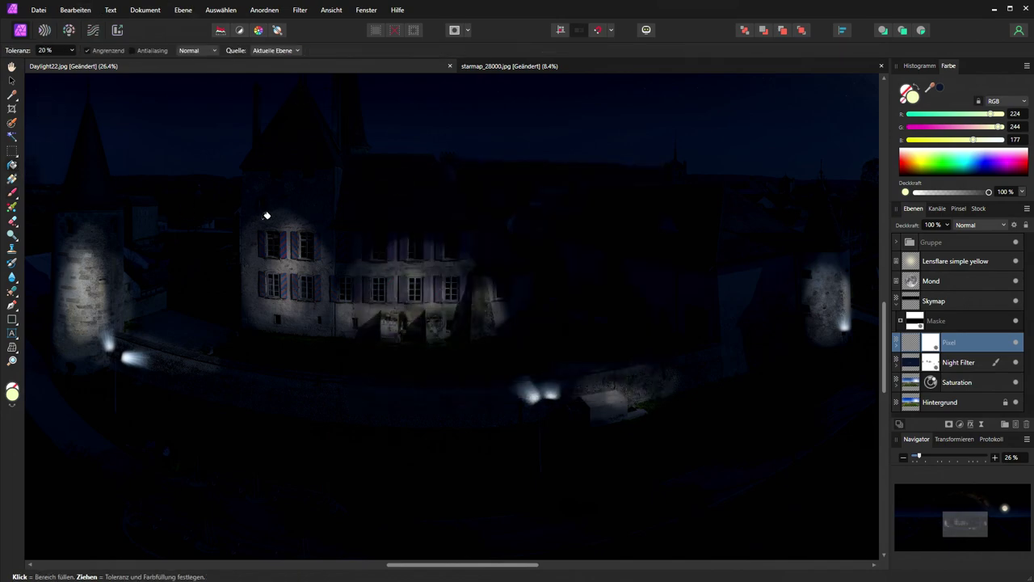
click(266, 215)
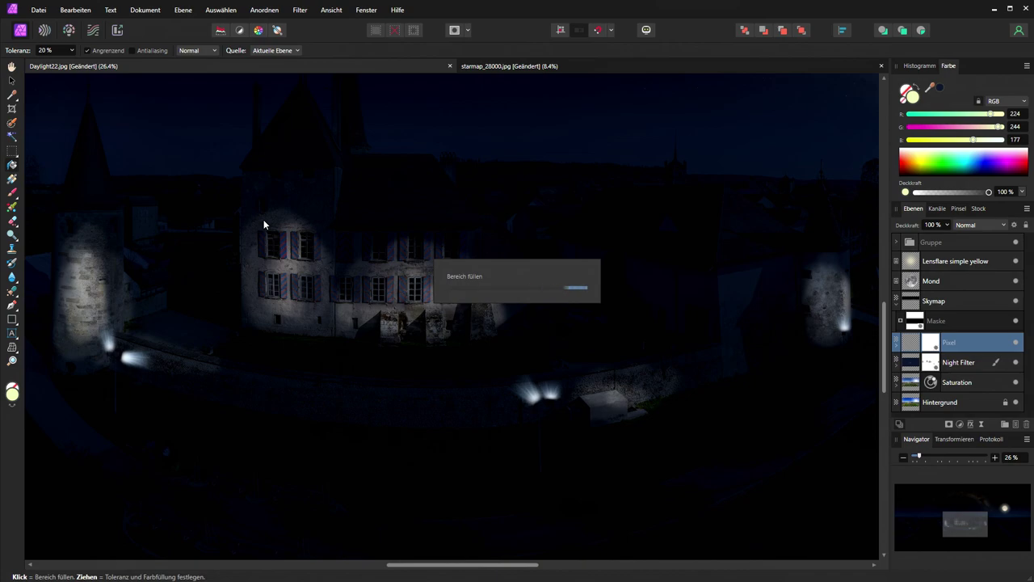
click(933, 344)
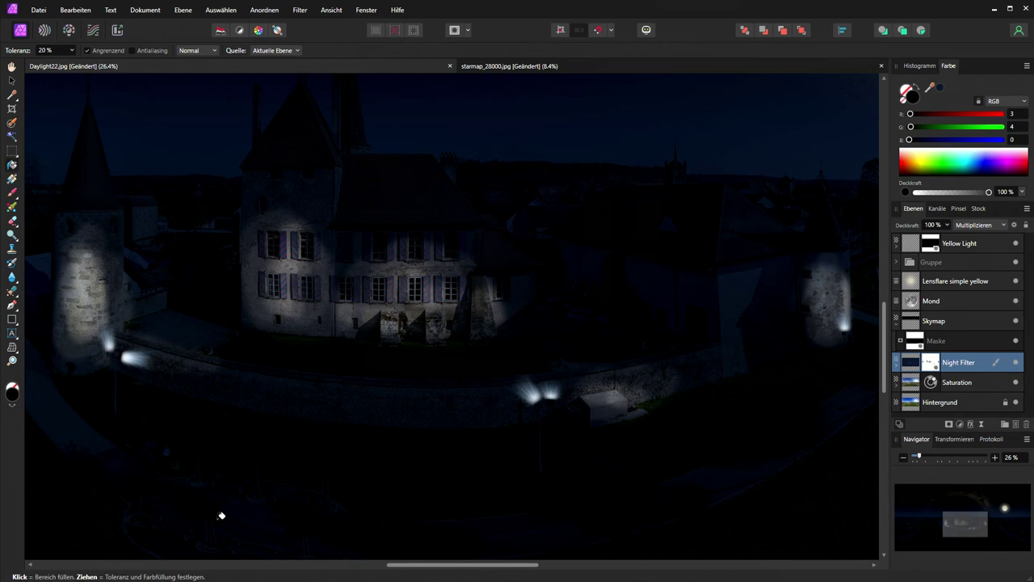
Zoom to 100 % on the castle's upper tower windows and activate the freehand selection tool in polygon mode
click(1021, 461)
text(100)
key(Return)
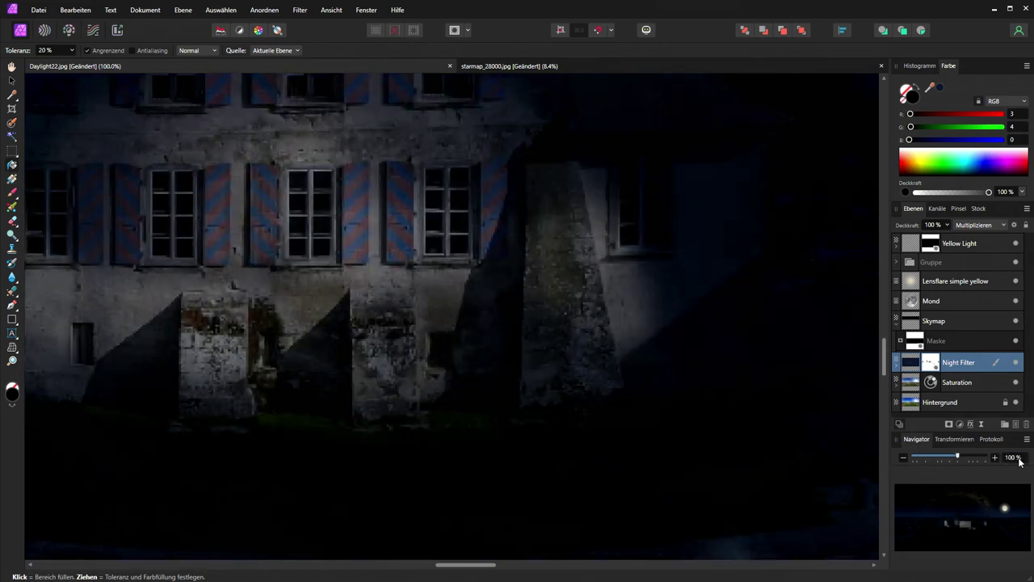
drag(965, 521, 956, 519)
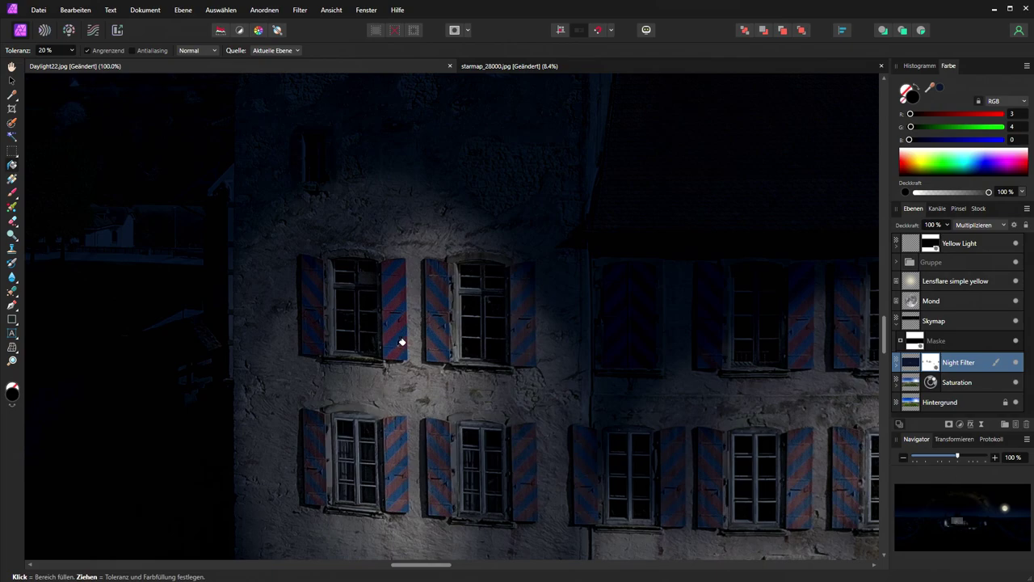
click(12, 150)
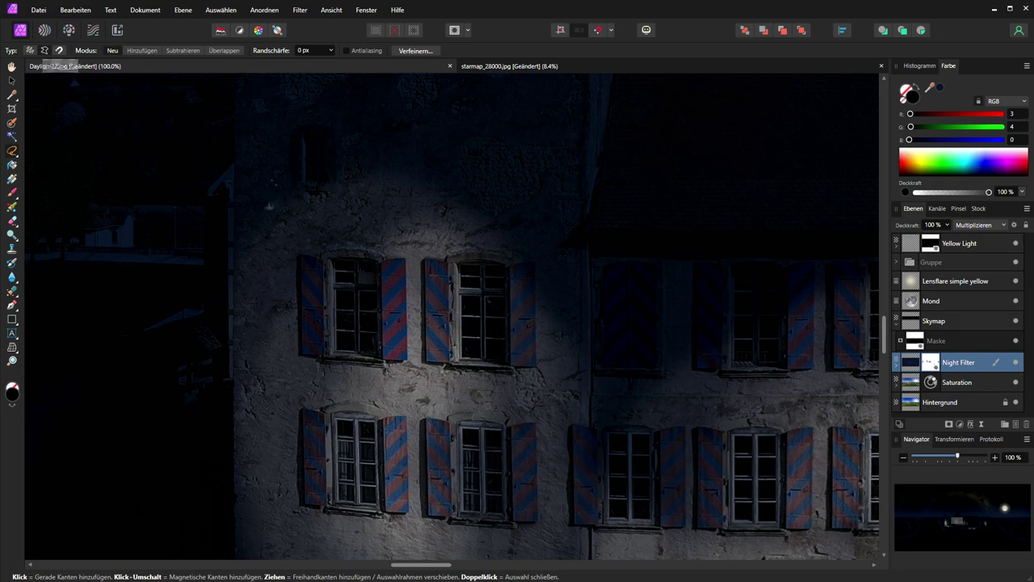
click(355, 260)
click(334, 260)
click(334, 351)
click(355, 351)
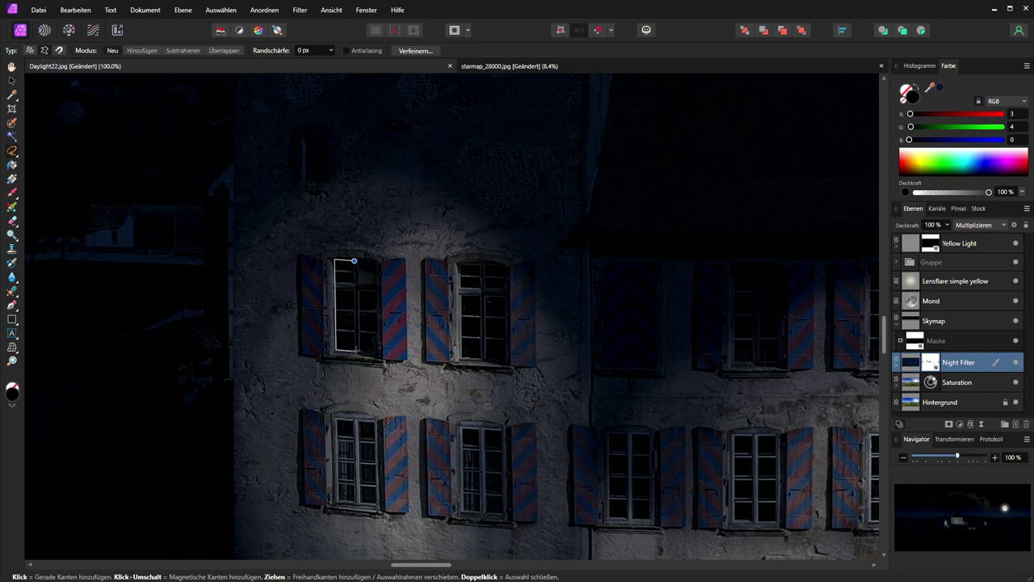
key(Escape)
Set the selection feather to 1 px and outline the glass of the upper-left tower window as a closed polygon selection
click(321, 51)
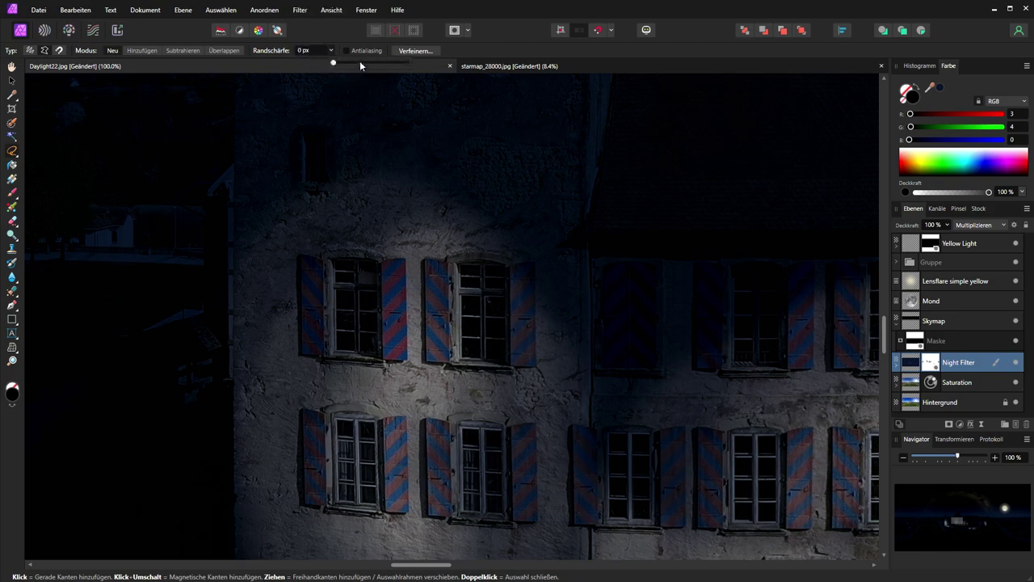
click(334, 65)
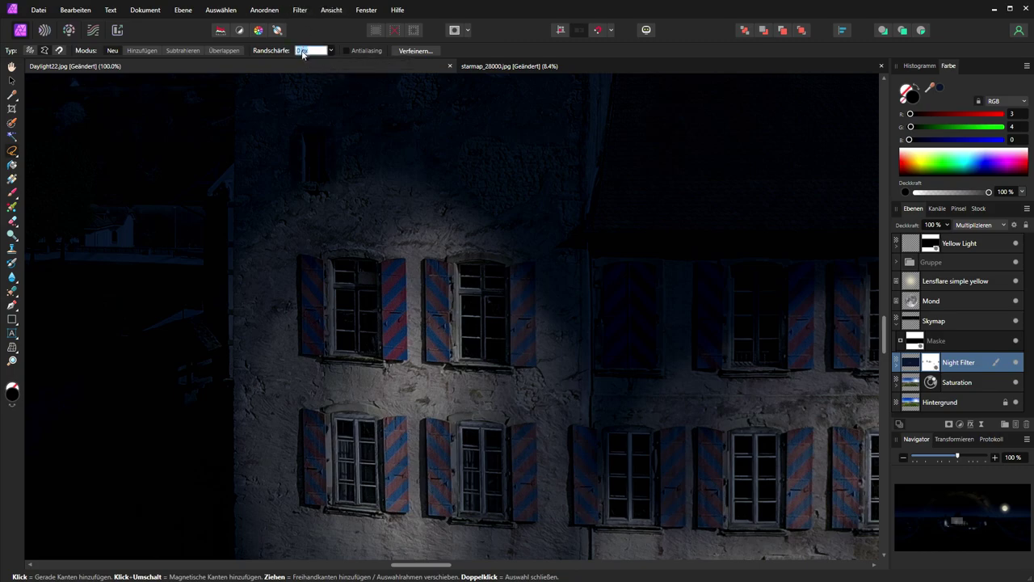
key(Return)
click(354, 261)
click(335, 260)
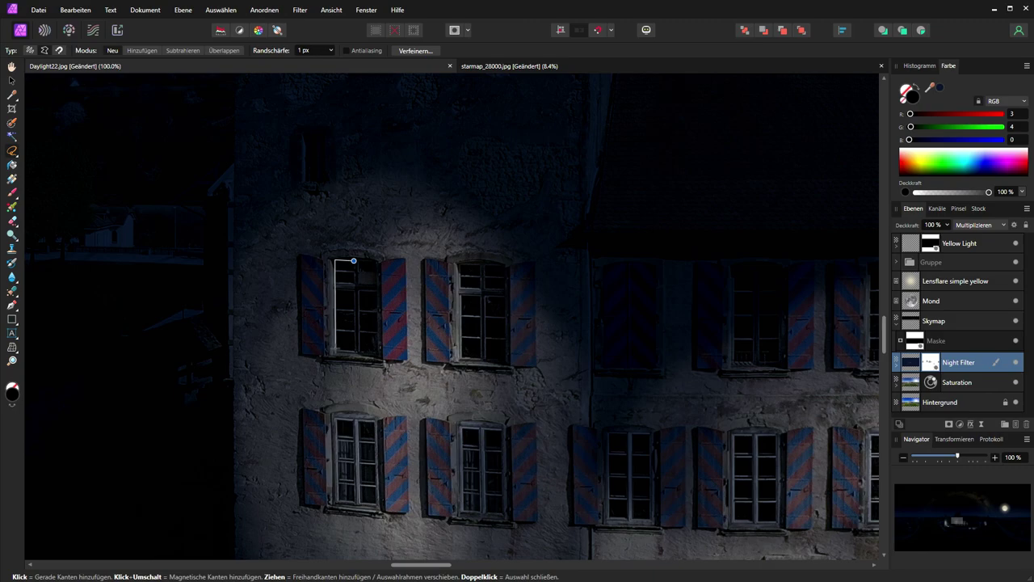
click(336, 353)
click(379, 353)
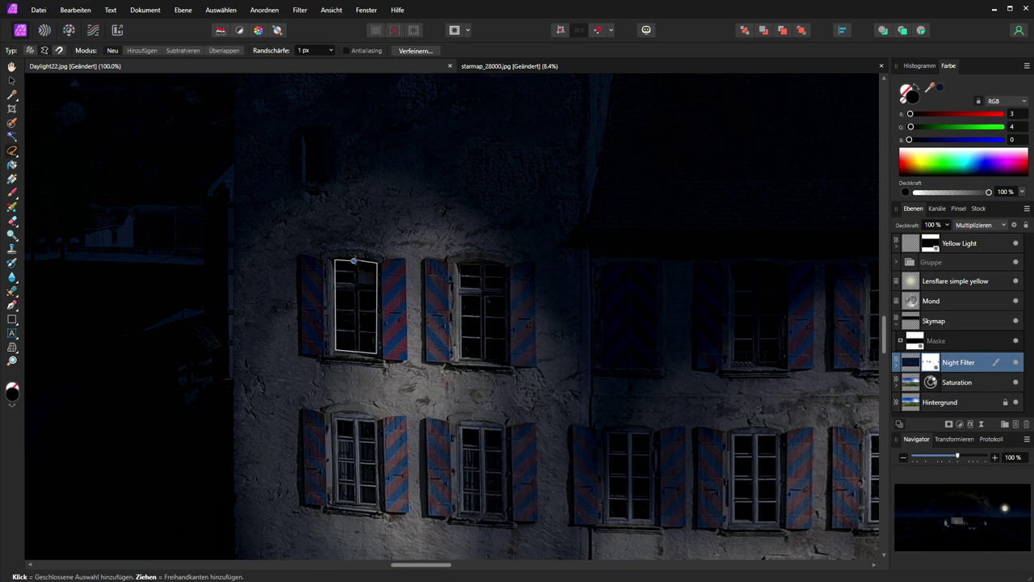
click(353, 260)
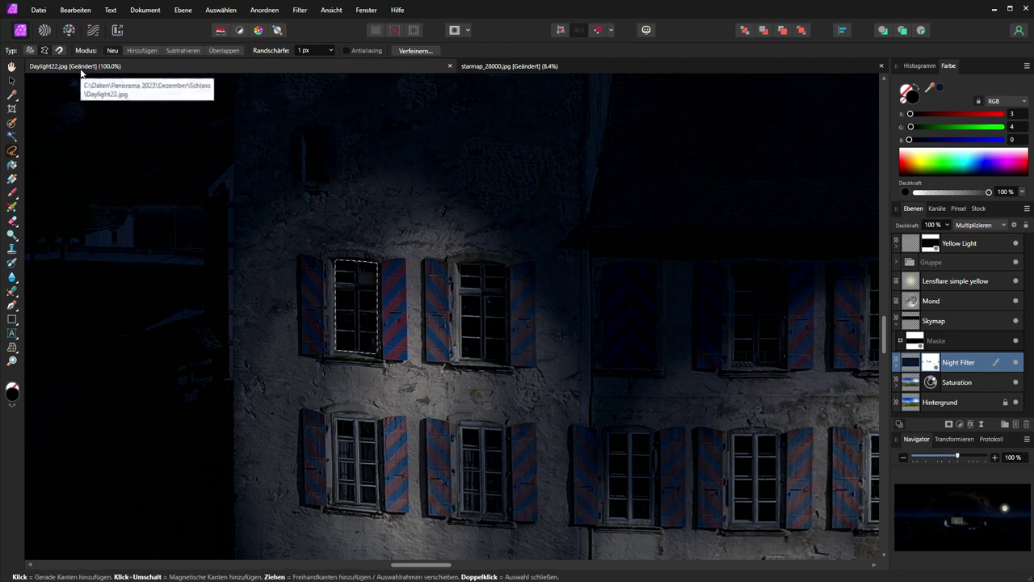
Add the second upper tower window and the upper window of the adjoining facade to the selection
click(142, 50)
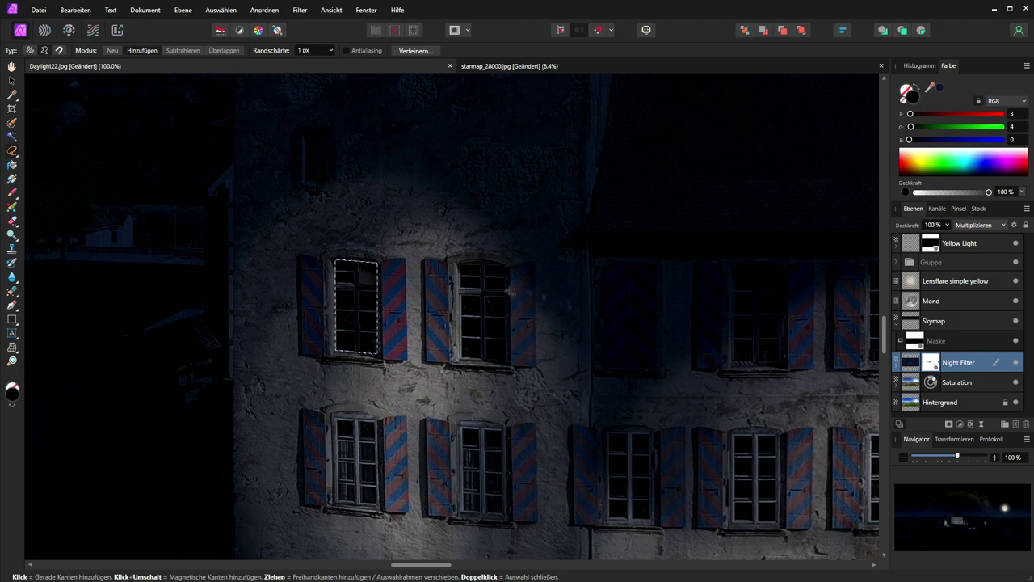
click(458, 265)
click(459, 265)
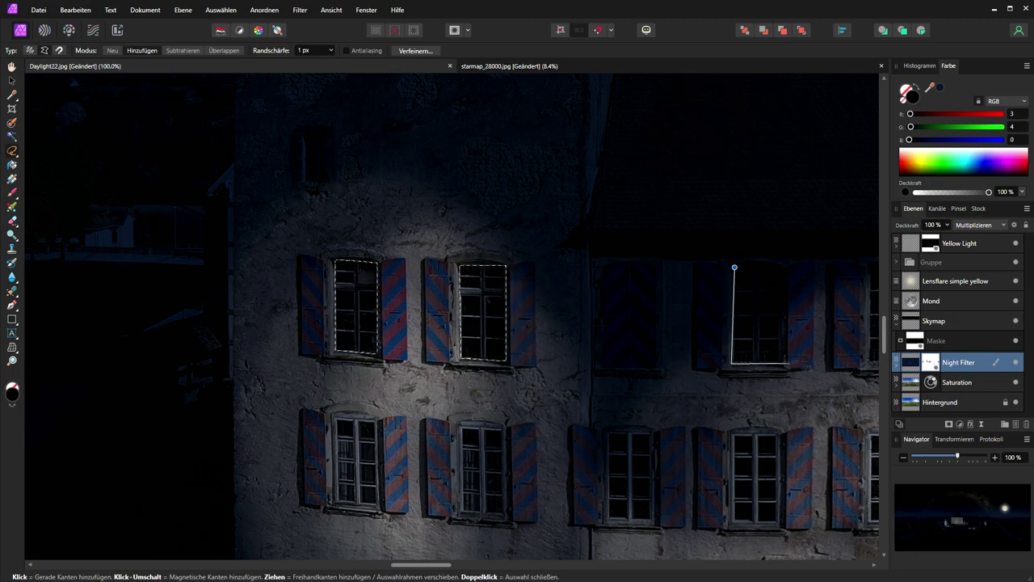
click(780, 267)
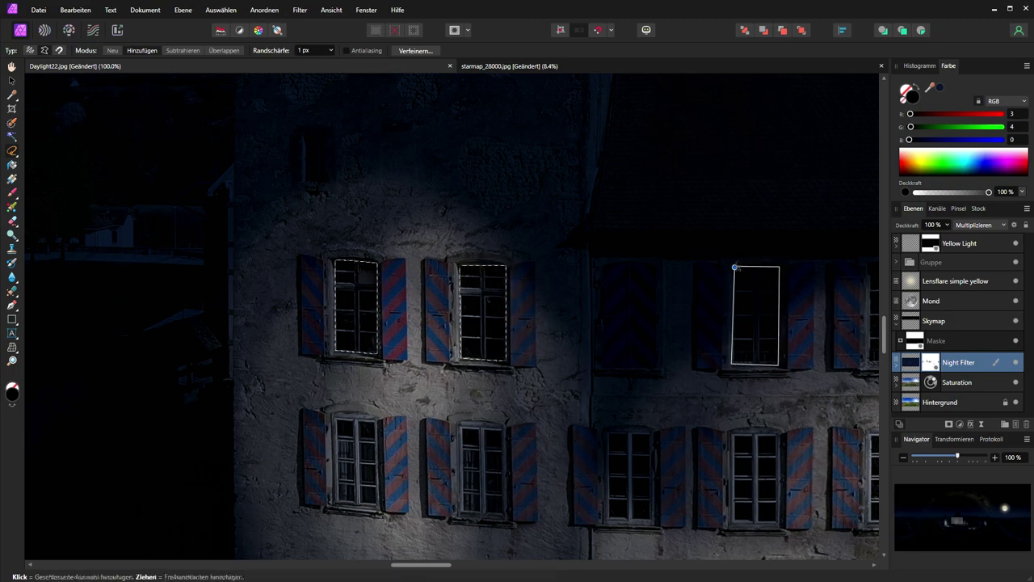
click(734, 267)
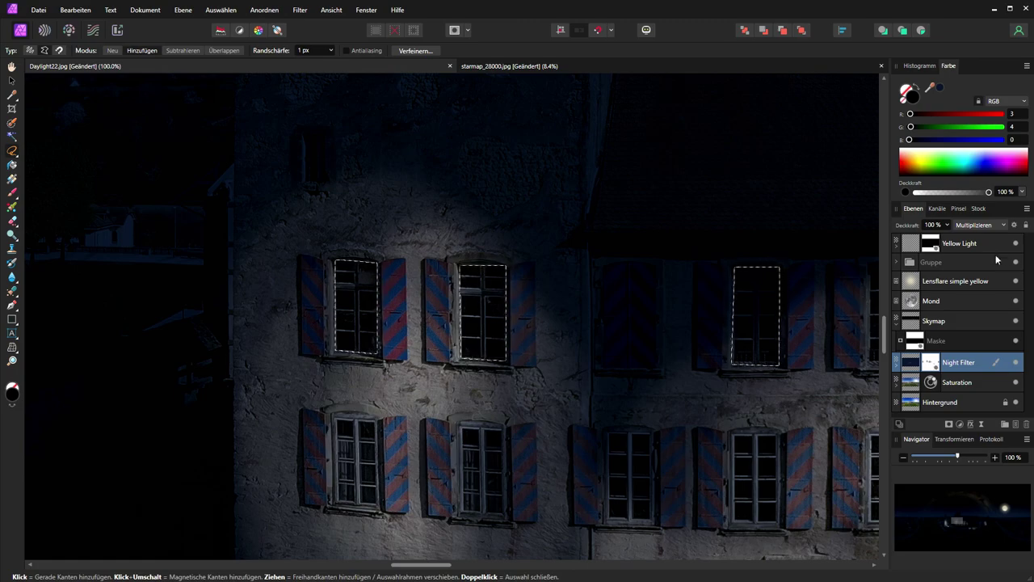
Set the Yellow Light layer's opacity to 45 %
click(917, 246)
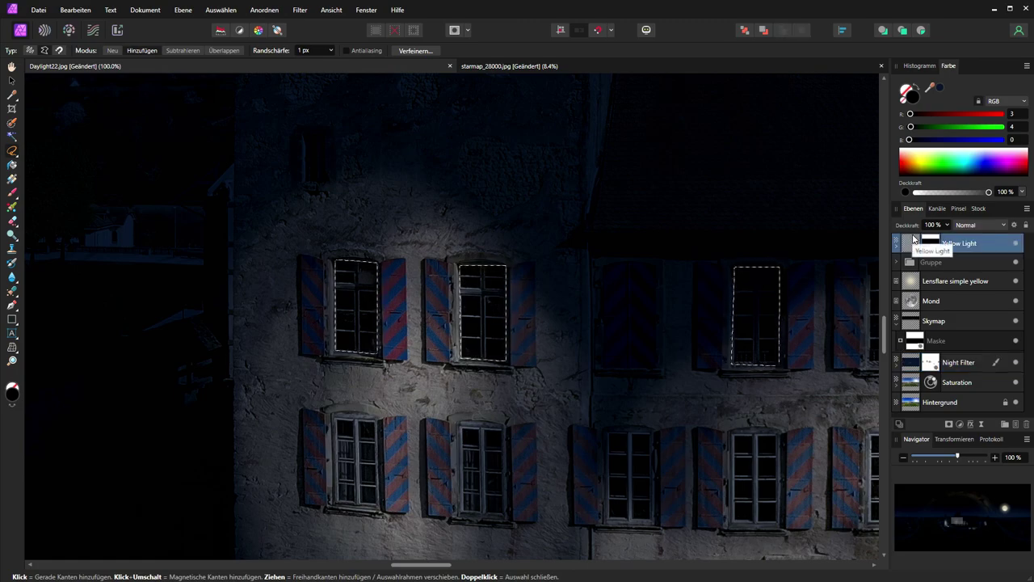
click(932, 224)
text(45)
key(Return)
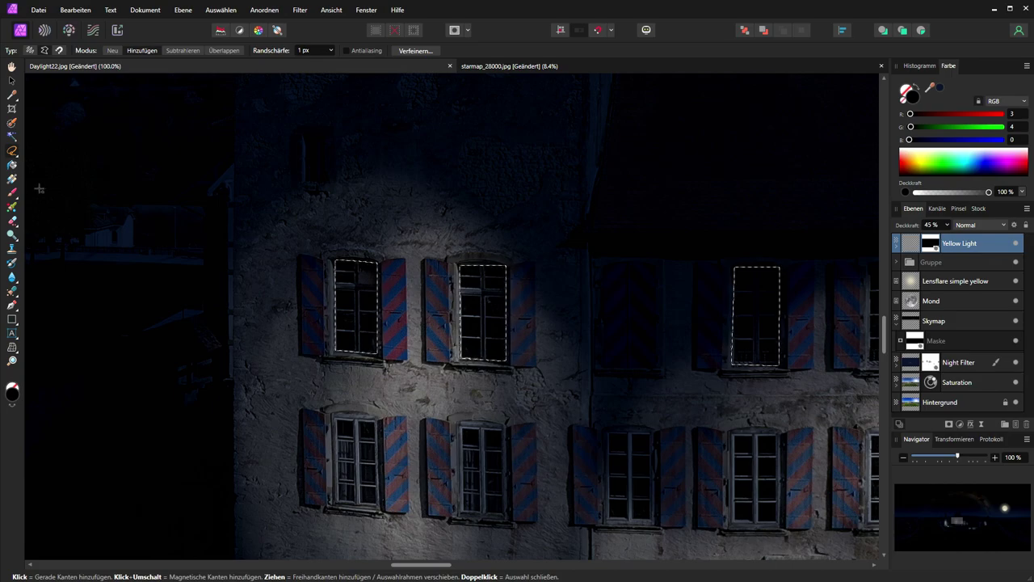
Flood-fill the selected windows on the Yellow Light mask with near-white (grey 251)
click(934, 245)
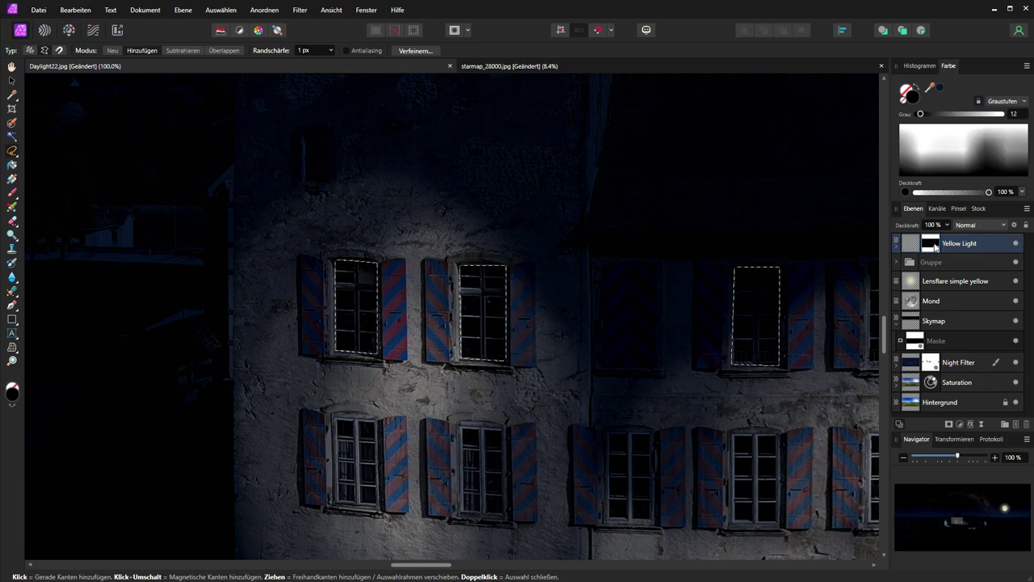
double_click(13, 396)
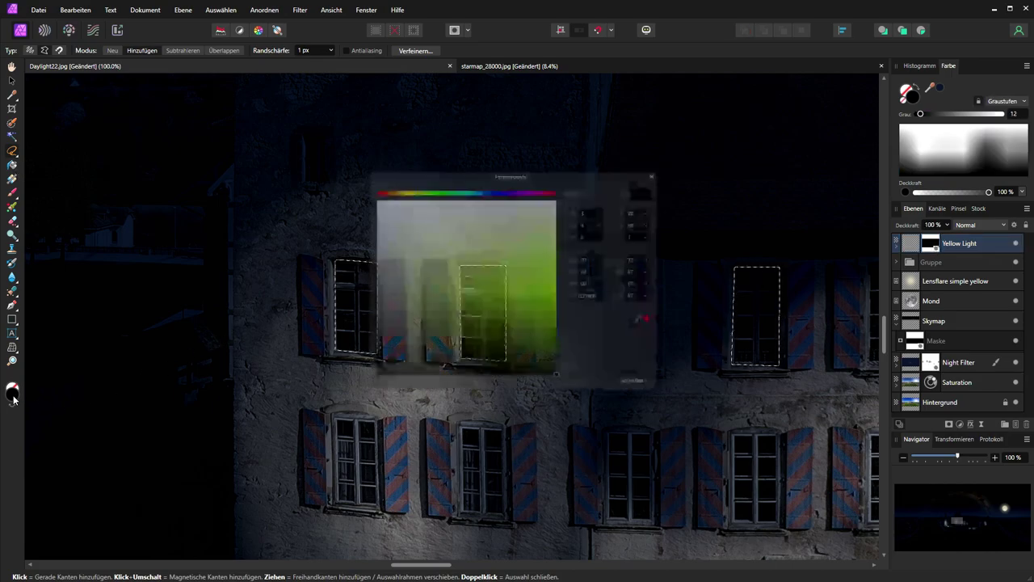
click(365, 196)
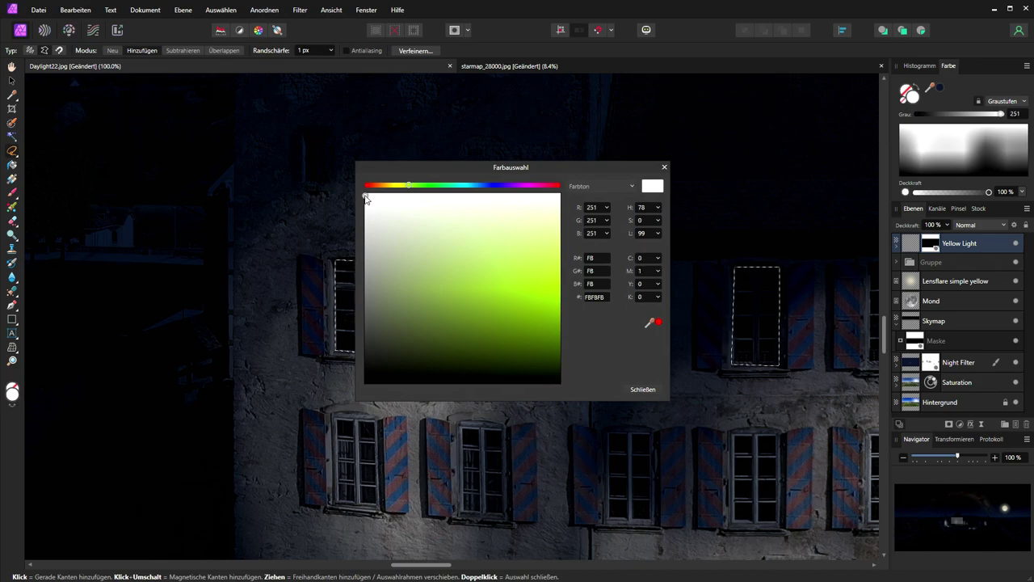
click(643, 389)
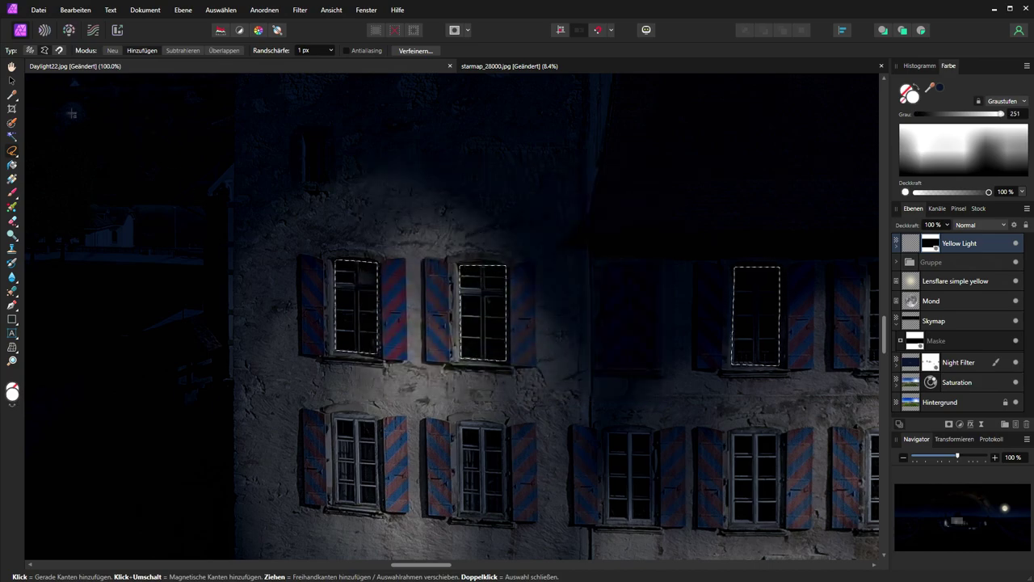
click(12, 164)
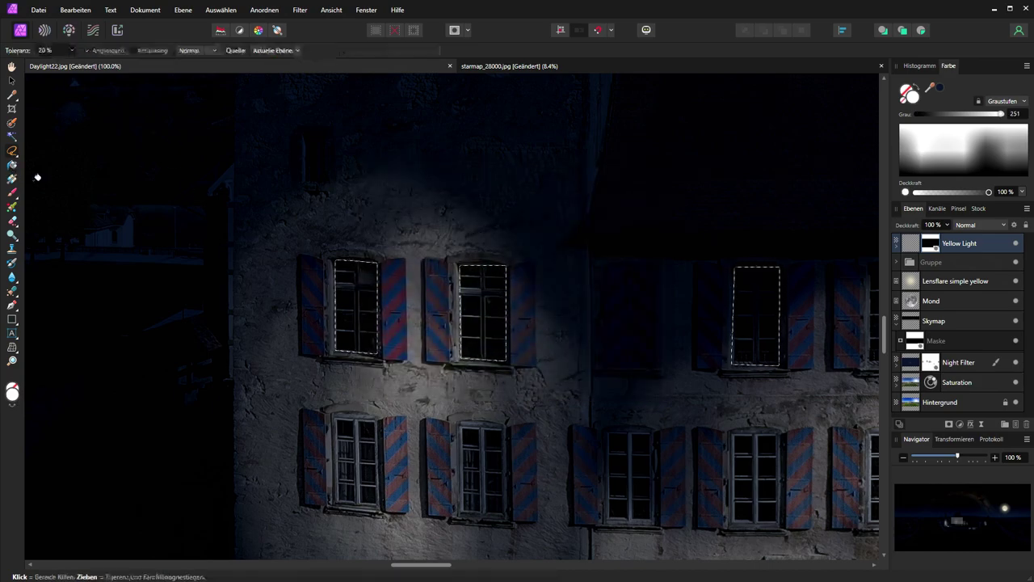
click(352, 314)
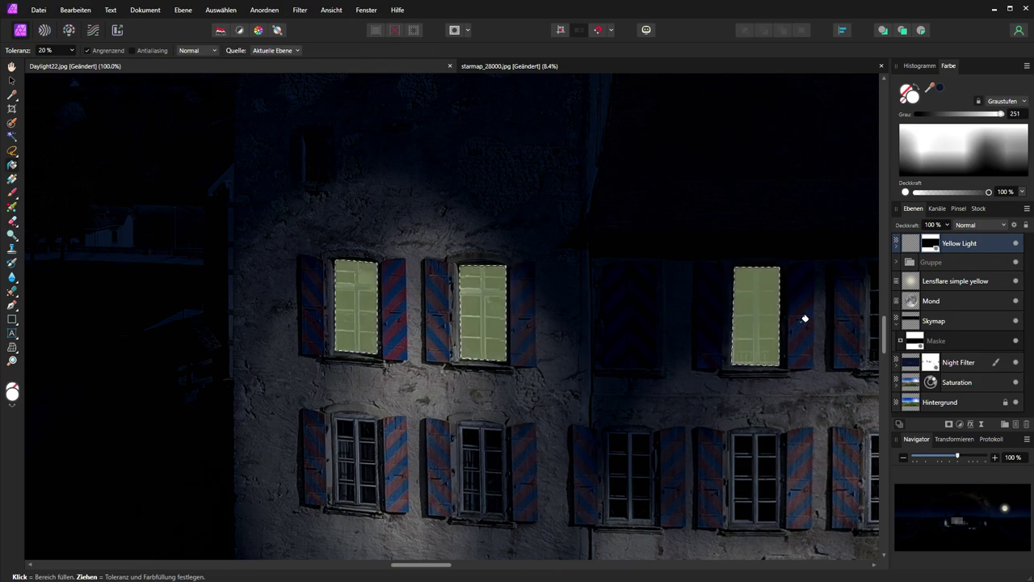
Zoom out to the whole castle and fill the selected tower windows on the Night Filter mask with near-black (grey 15)
click(936, 365)
key(ctrl+0)
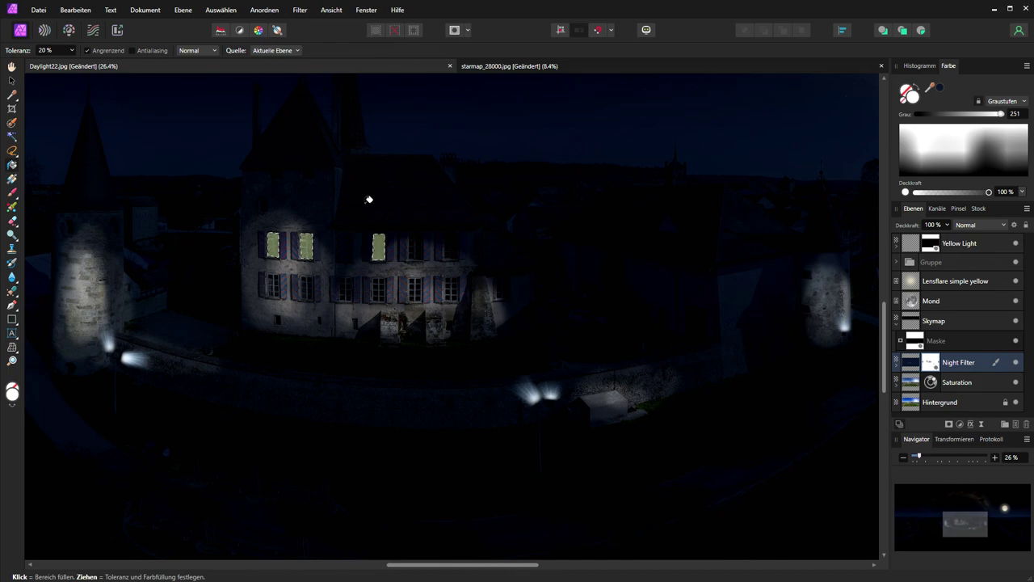
double_click(12, 396)
click(559, 382)
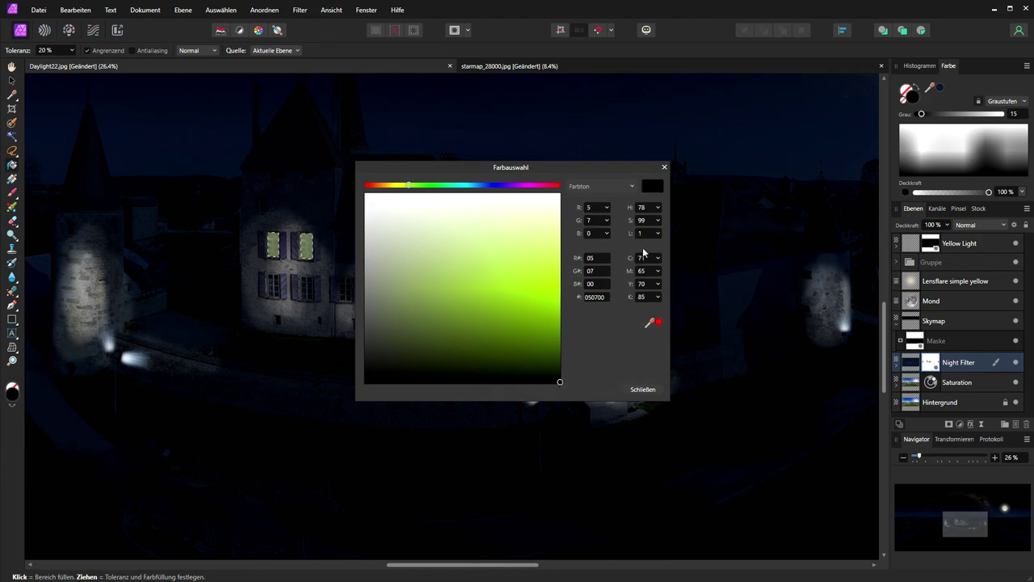
click(649, 388)
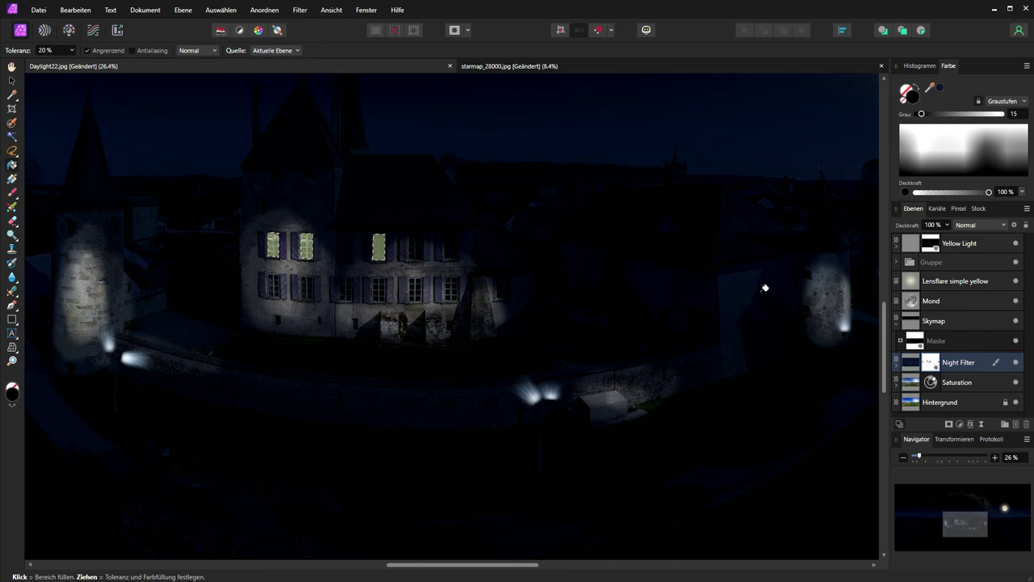
Set the Yellow Light layer's opacity to 37 % and clear the window selection
click(1014, 457)
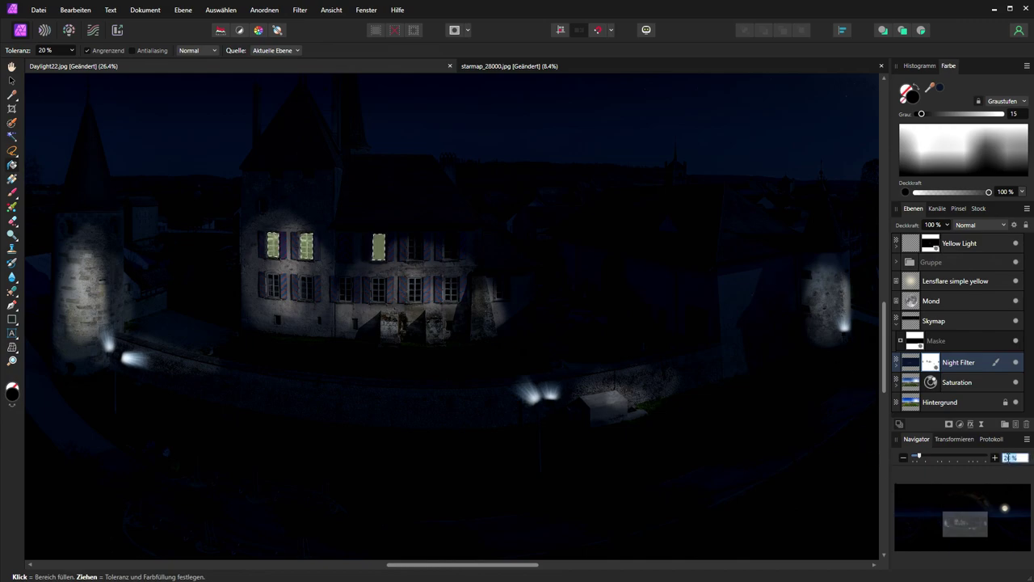
text(100)
key(Return)
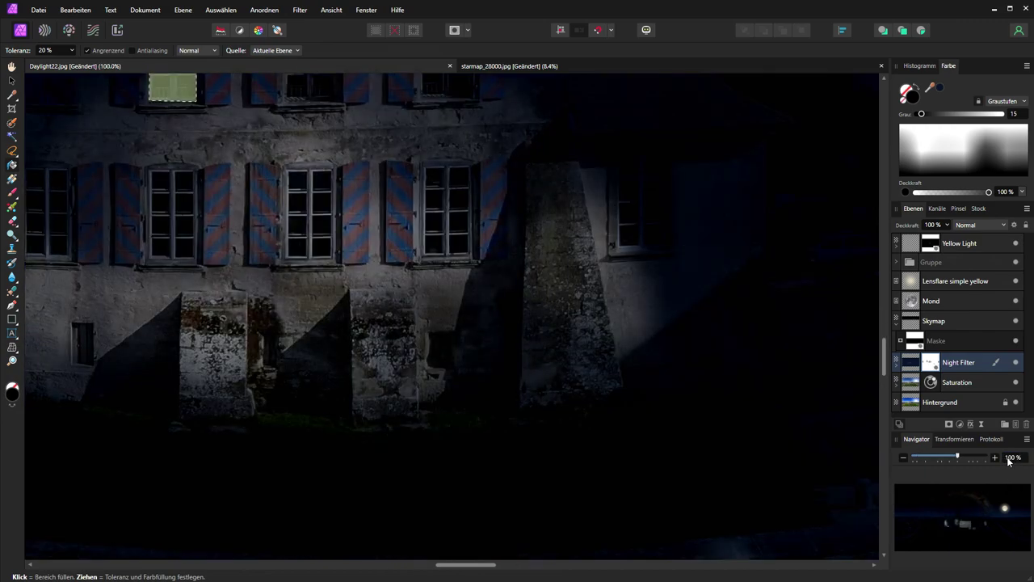
drag(963, 526, 959, 521)
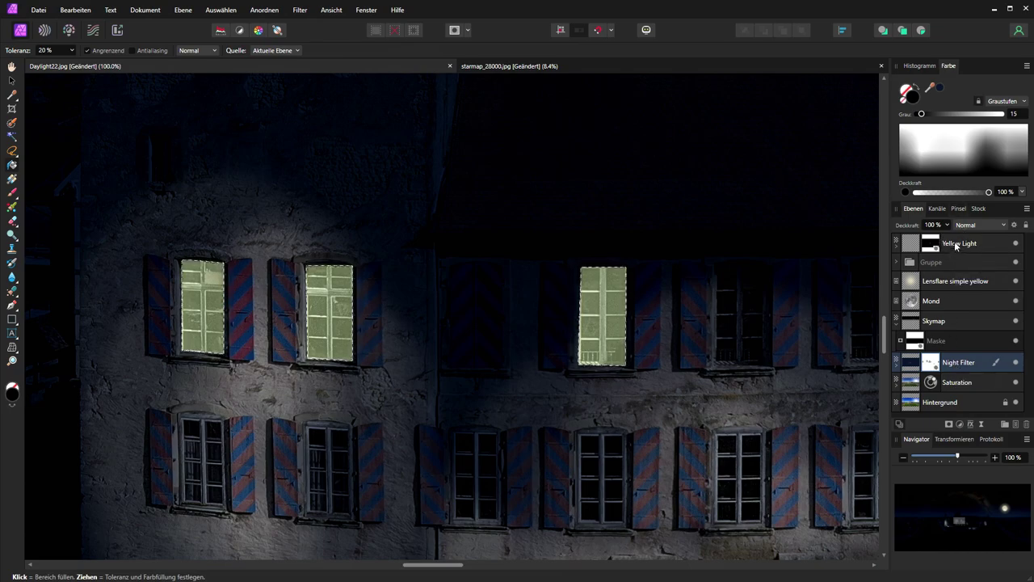
click(950, 246)
click(937, 226)
click(947, 225)
mouse_move(948, 240)
mouse_down()
mouse_move(929, 240)
mouse_move(943, 240)
mouse_up()
key(ctrl+d)
key(l)
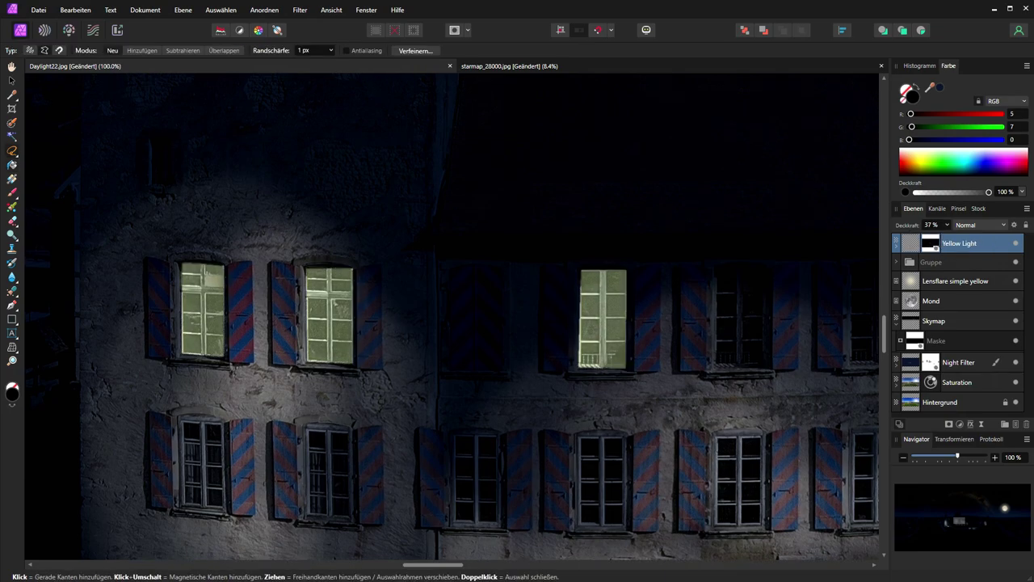
Add a new pixel layer above Yellow Light and set the paintbrush width to 66 px
key(alt)
click(1015, 423)
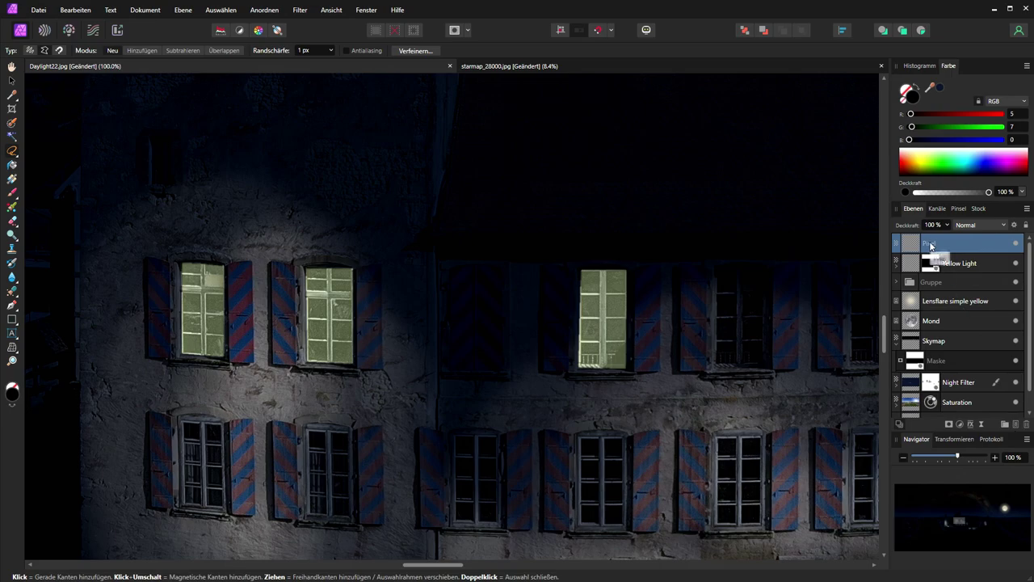
click(12, 192)
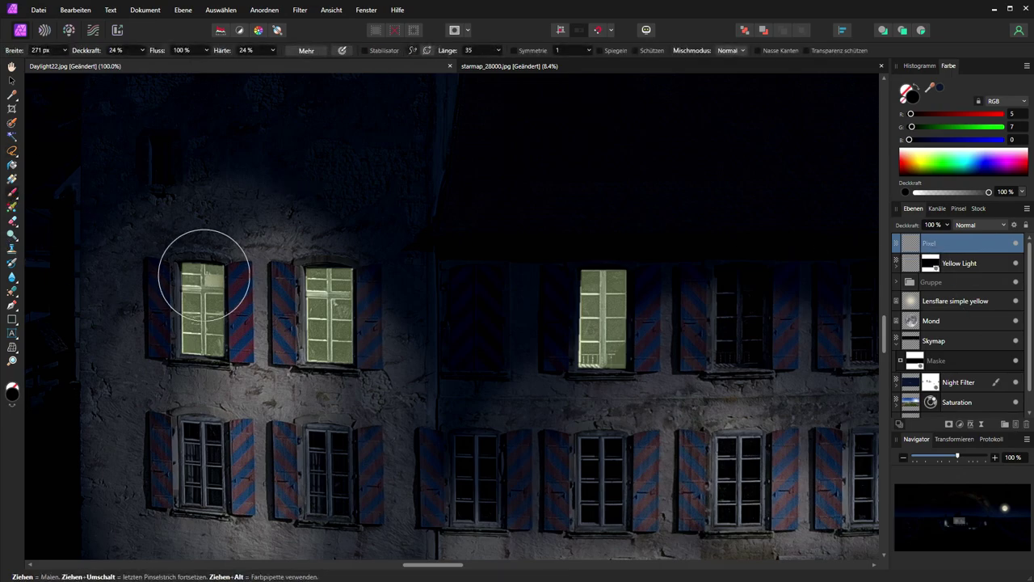
click(64, 54)
drag(65, 63, 39, 62)
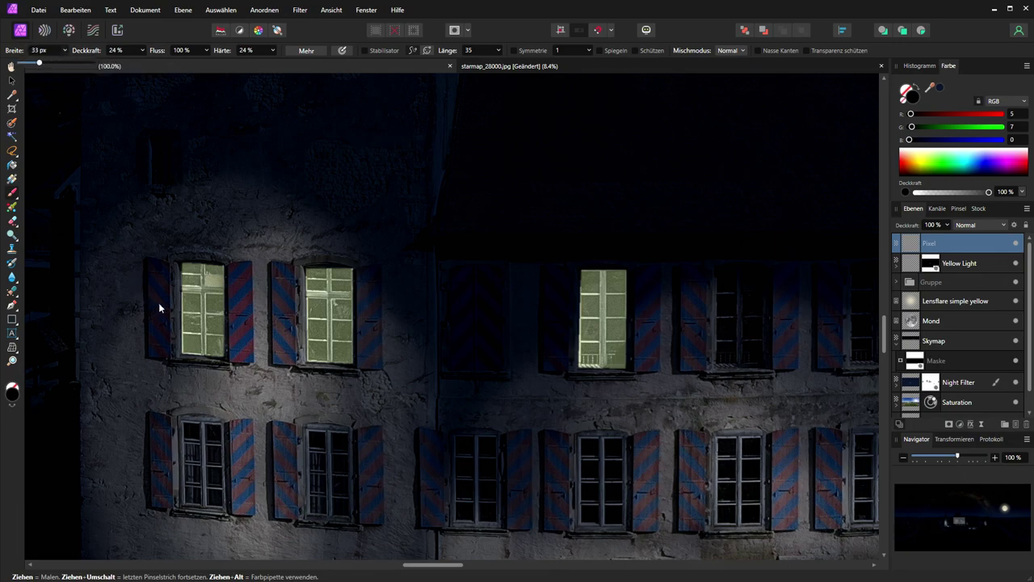
key(bracketright)
Set the brush colour to orange (FCAC53), try a dab near the first lit tower window and undo it
click(13, 404)
click(15, 406)
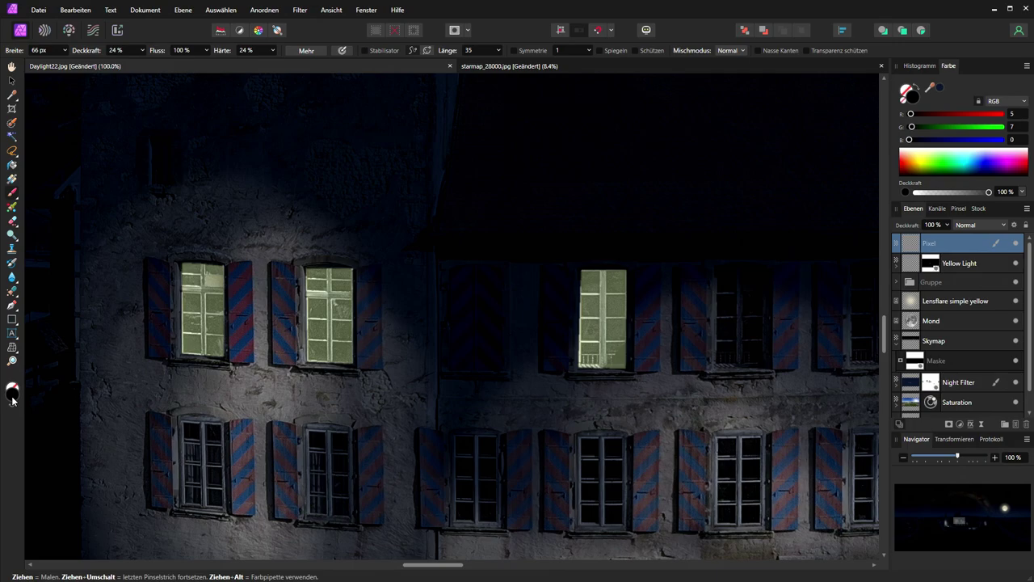
double_click(12, 396)
drag(408, 186, 386, 187)
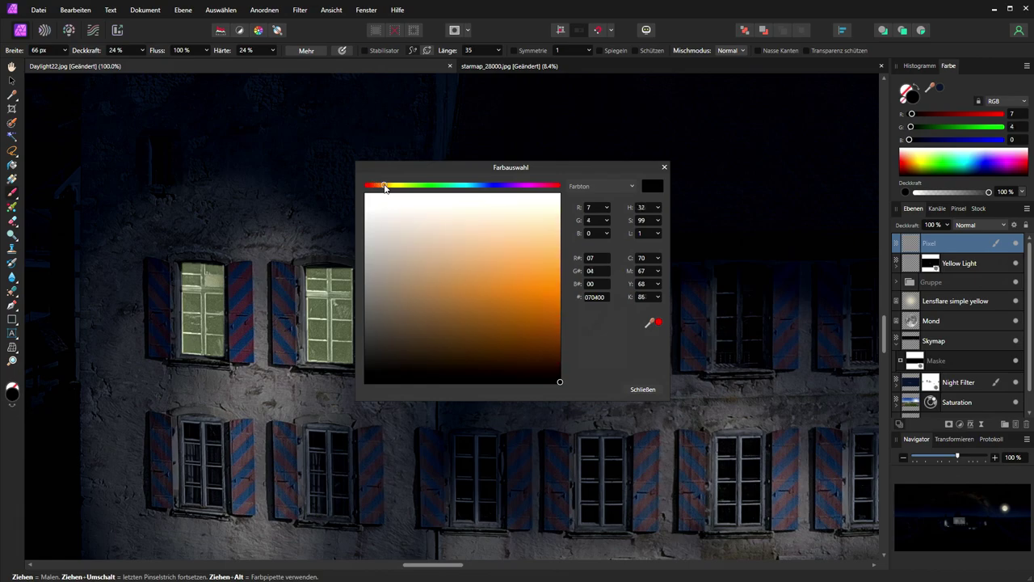
click(555, 259)
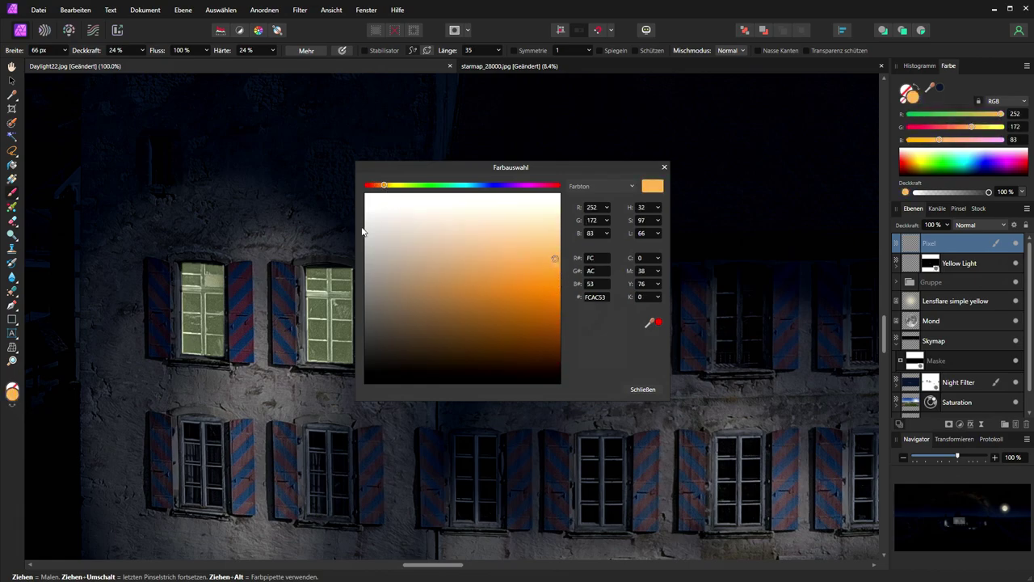
click(648, 391)
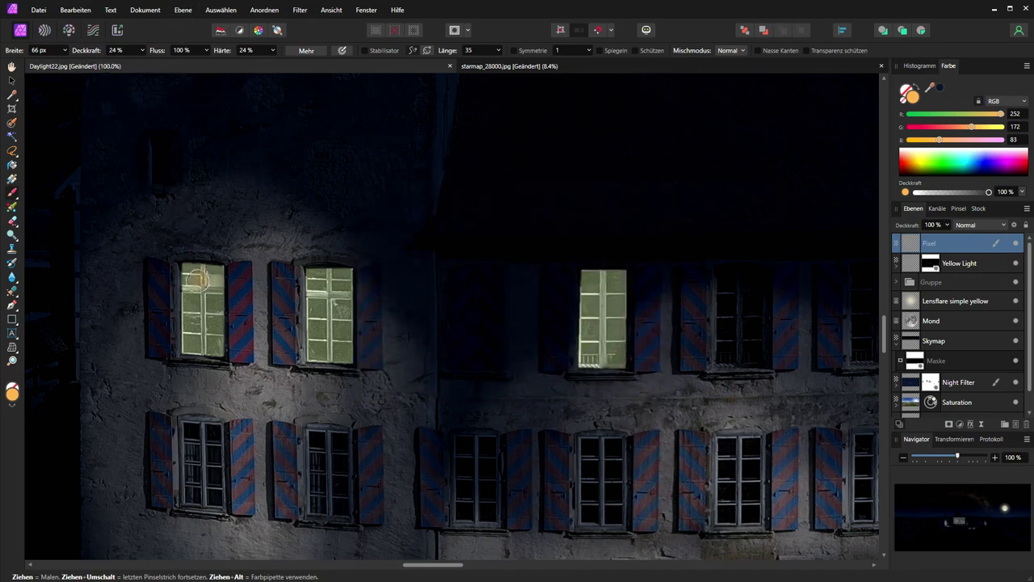
click(174, 235)
key(ctrl+z)
Paint soft pale-peach lamp spots (RGB 254, 216, 175) on the upper part of the three lit castle windows
alt+click(203, 284)
click(331, 290)
click(206, 285)
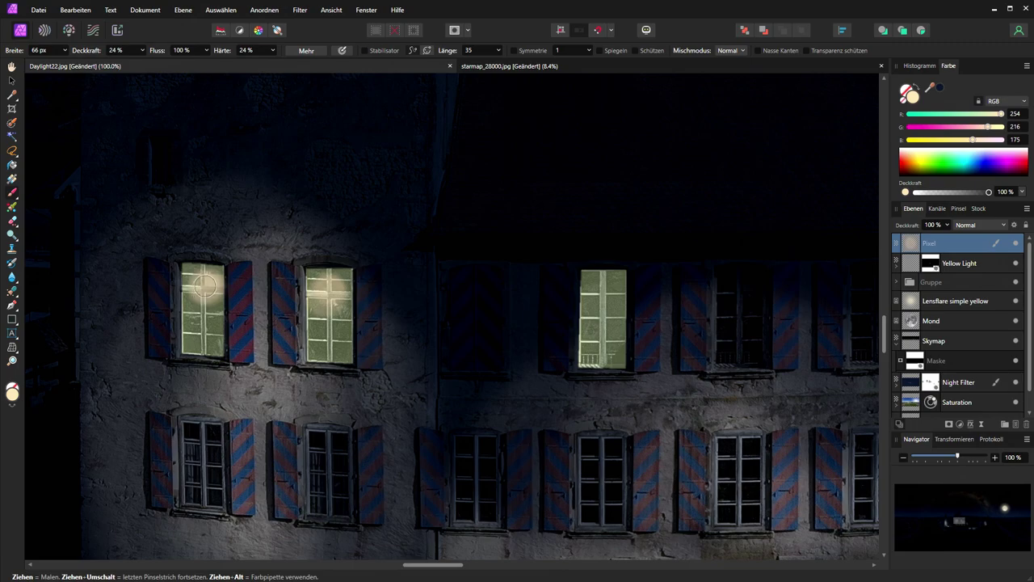
click(203, 285)
click(331, 302)
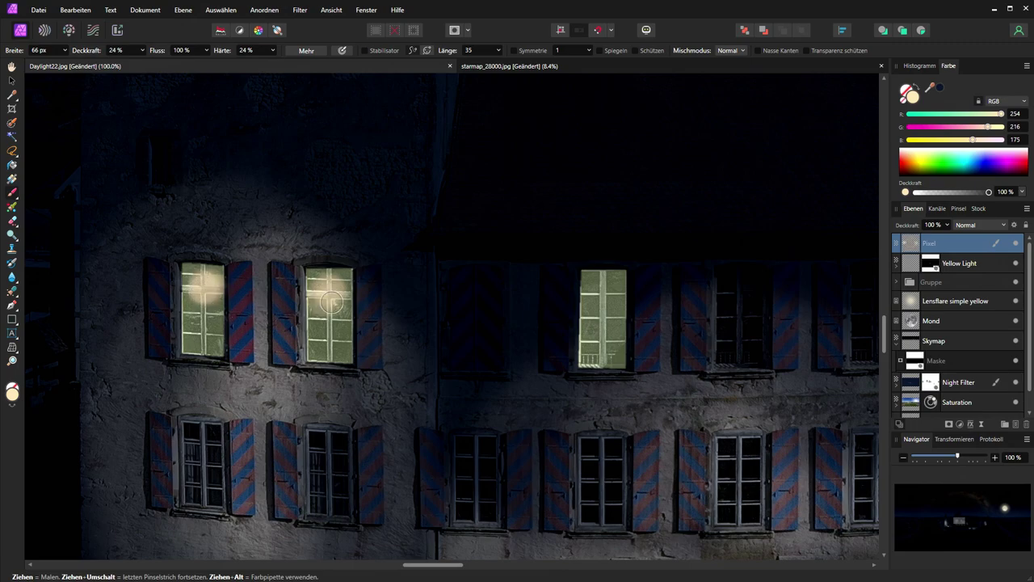
click(207, 287)
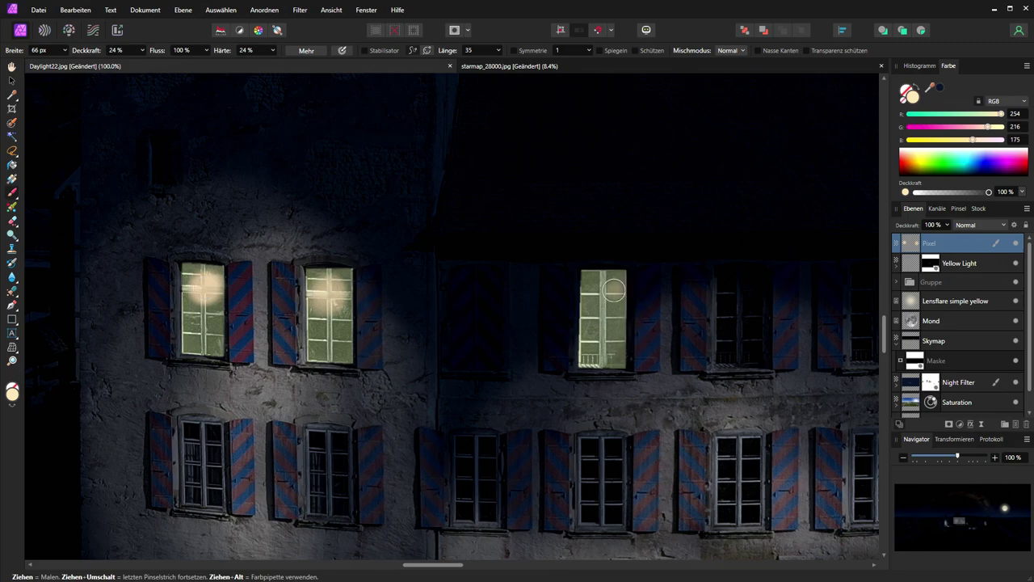
click(602, 297)
click(599, 297)
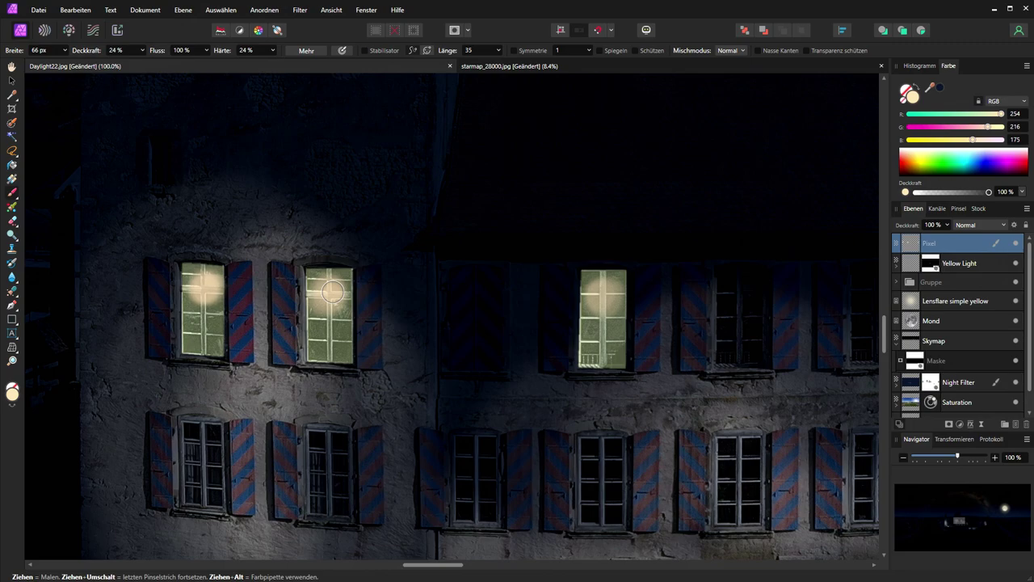
click(617, 292)
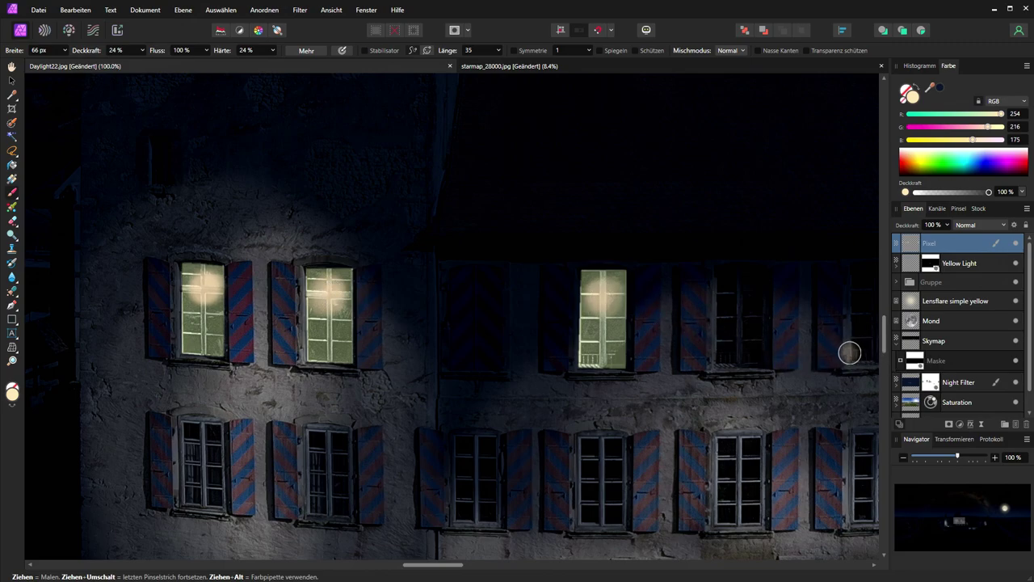
Rename the pixel layer holding the lamp glows to Spots
click(1011, 458)
text(20)
key(Return)
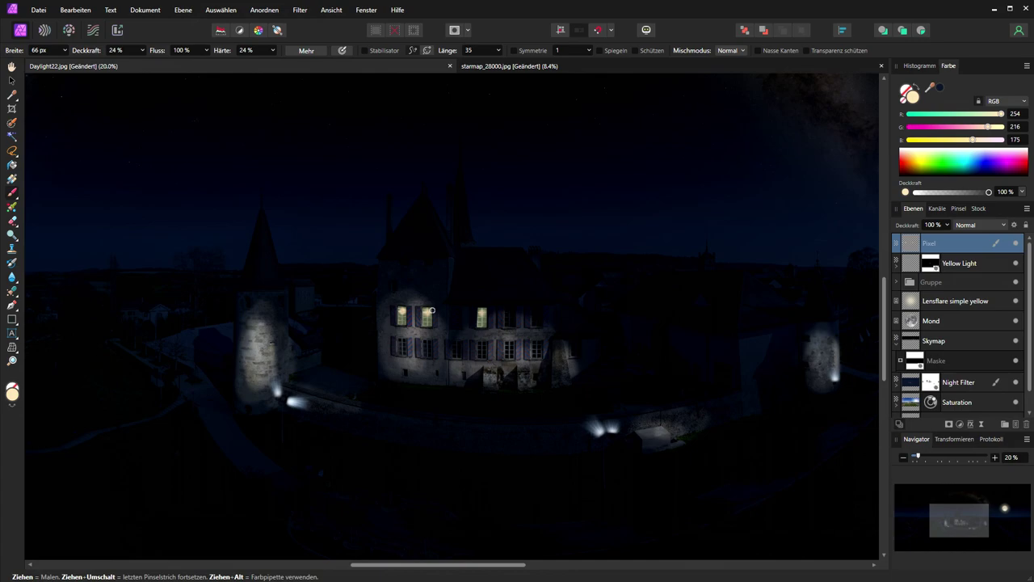
double_click(934, 244)
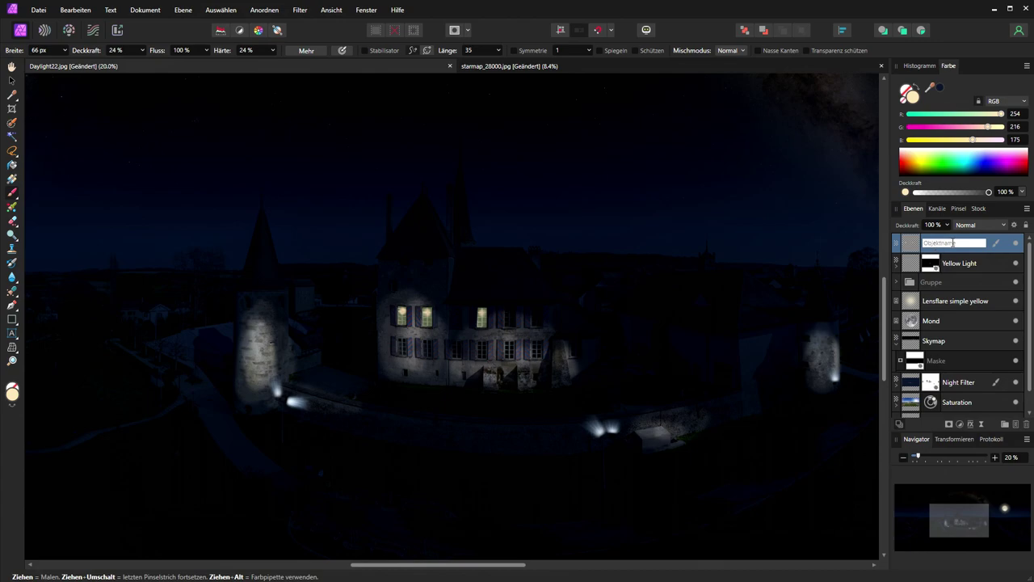
text(So)
key(Return)
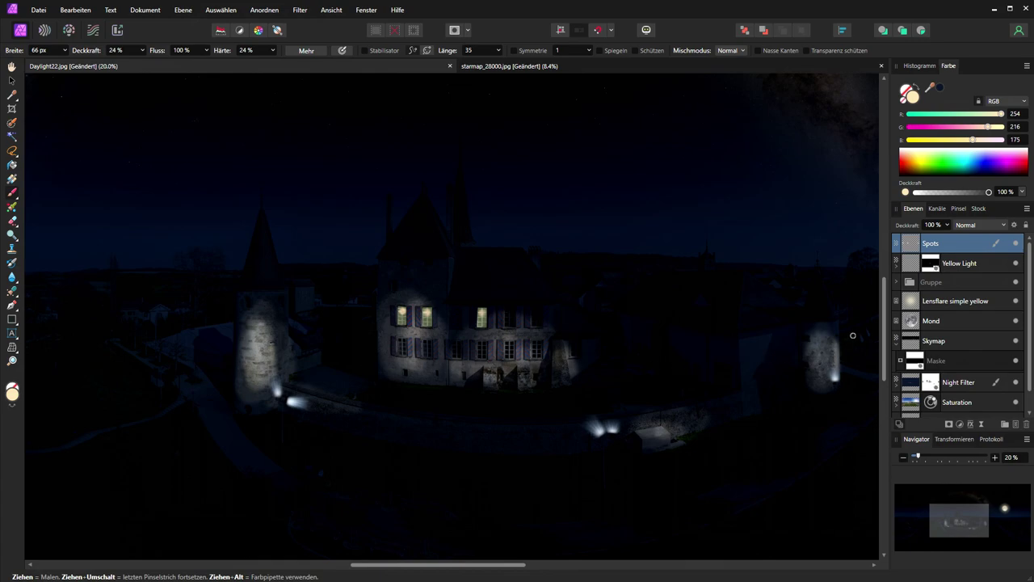
Duplicate the Yellow Light layer and rename the copy White Light
click(999, 267)
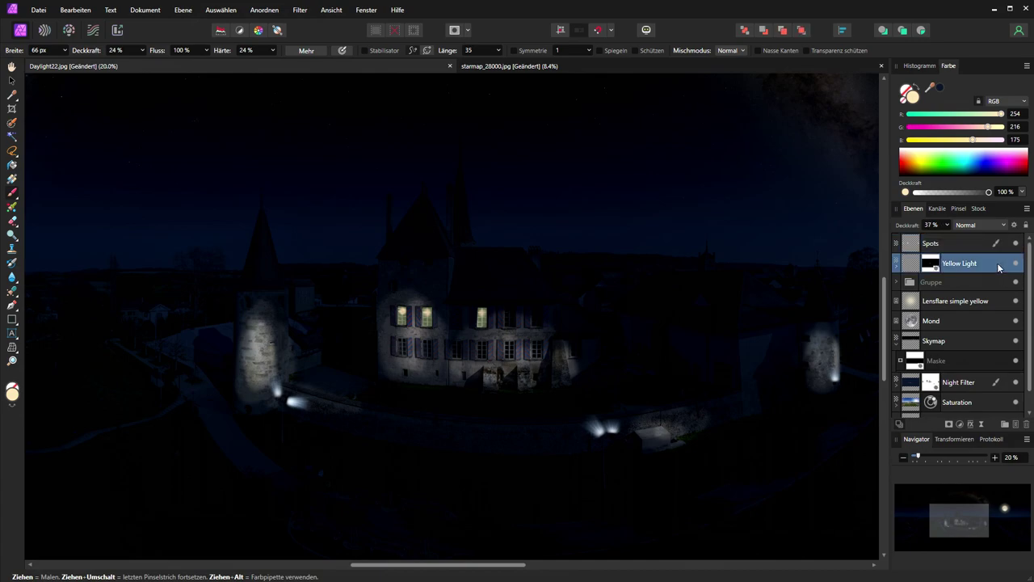
key(ctrl+j)
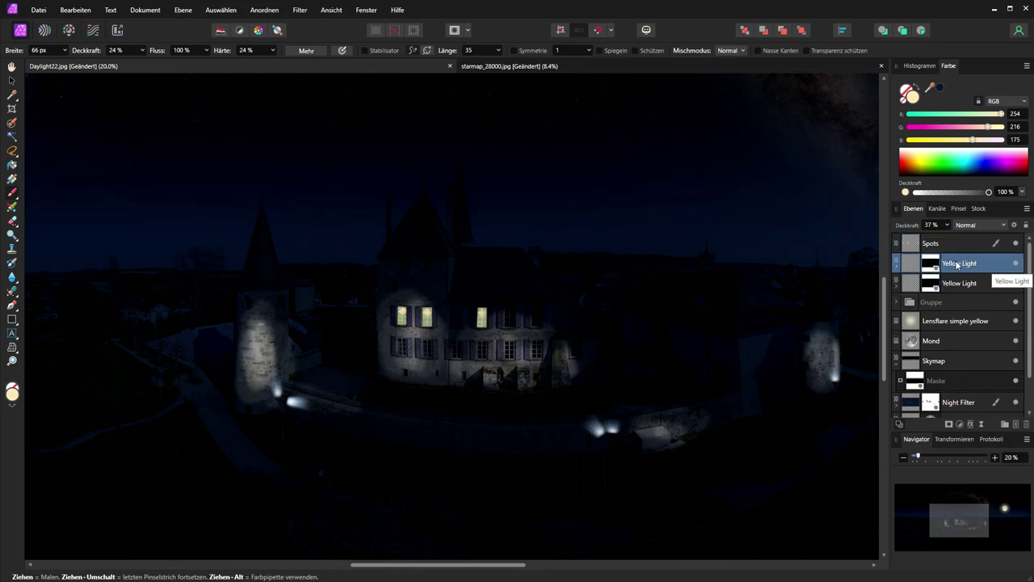
double_click(960, 265)
click(960, 262)
drag(960, 263, 942, 268)
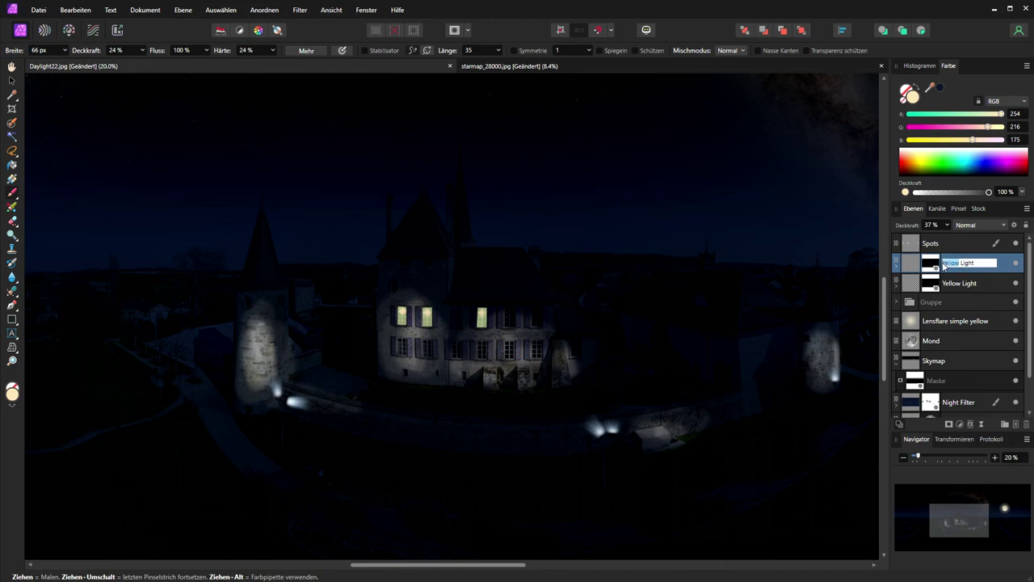
text(W)
text(hi)
text(i)
text(te)
key(Return)
Outline the narrow vertical window in the gable of the village house with a straight-edged lasso selection
key(ctrl+0)
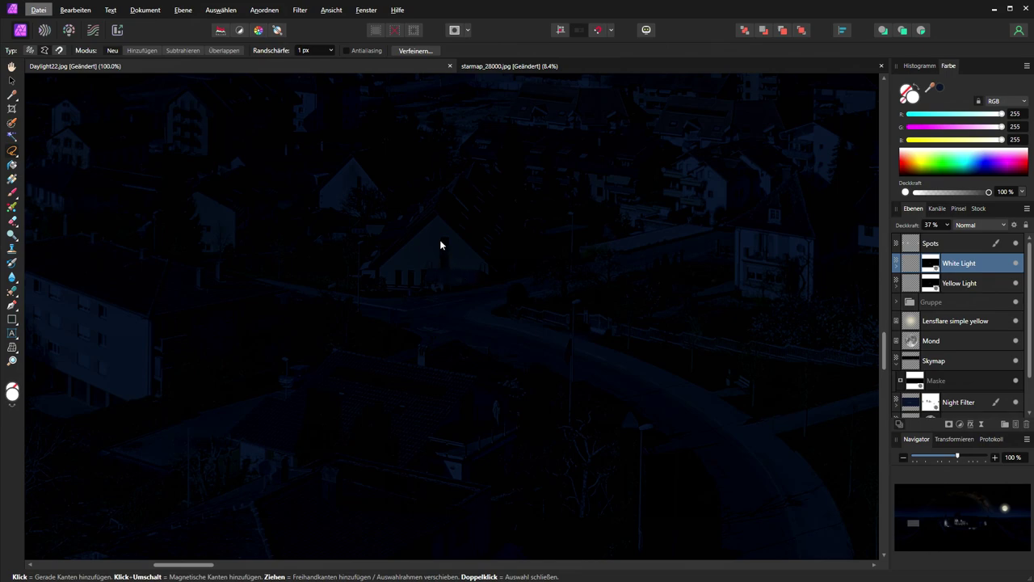
click(441, 235)
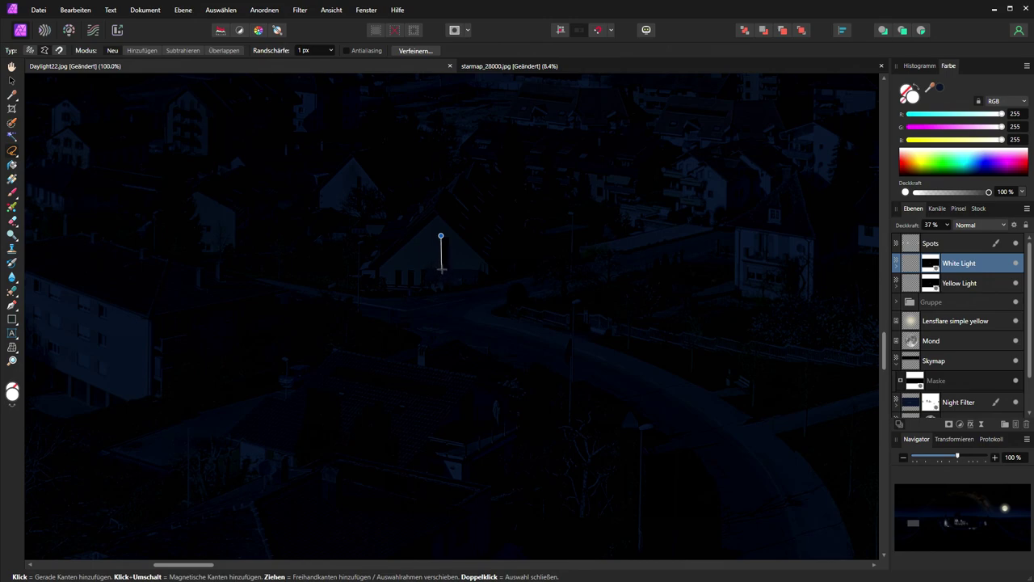
click(448, 268)
click(441, 235)
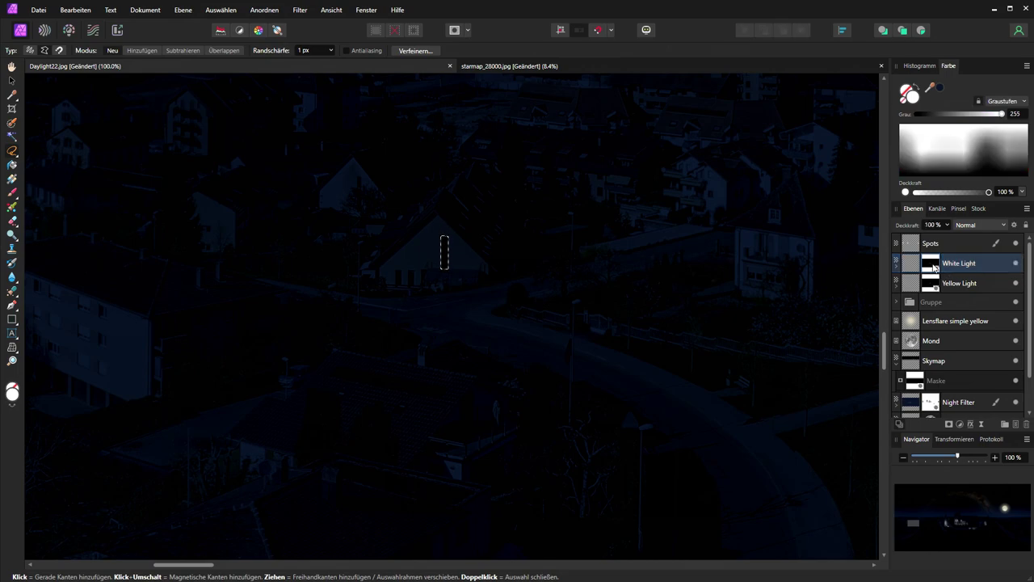
Fill the selected gable window with white on the White Light mask and with black on the Night Filter mask
click(12, 164)
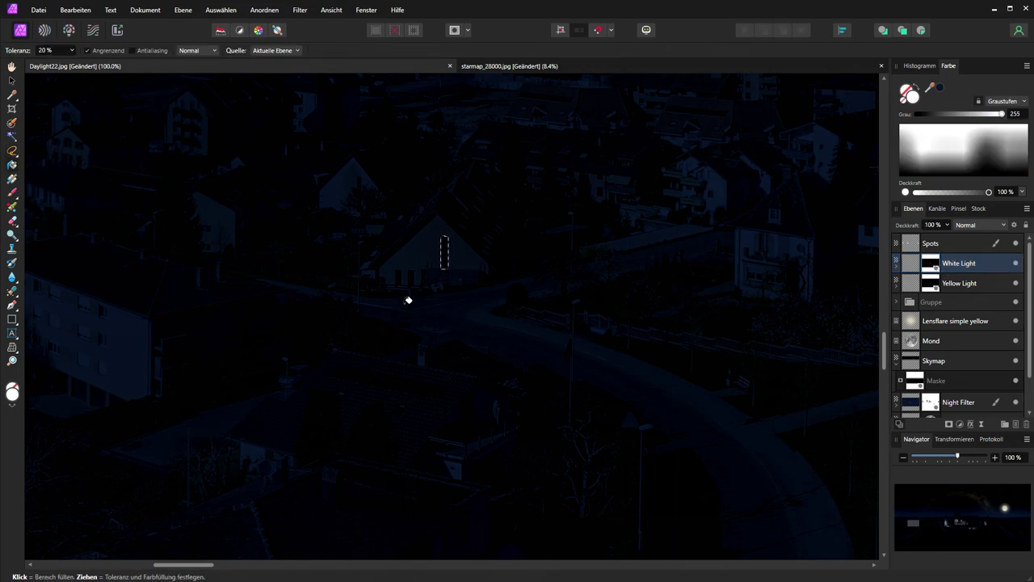
click(450, 250)
click(961, 404)
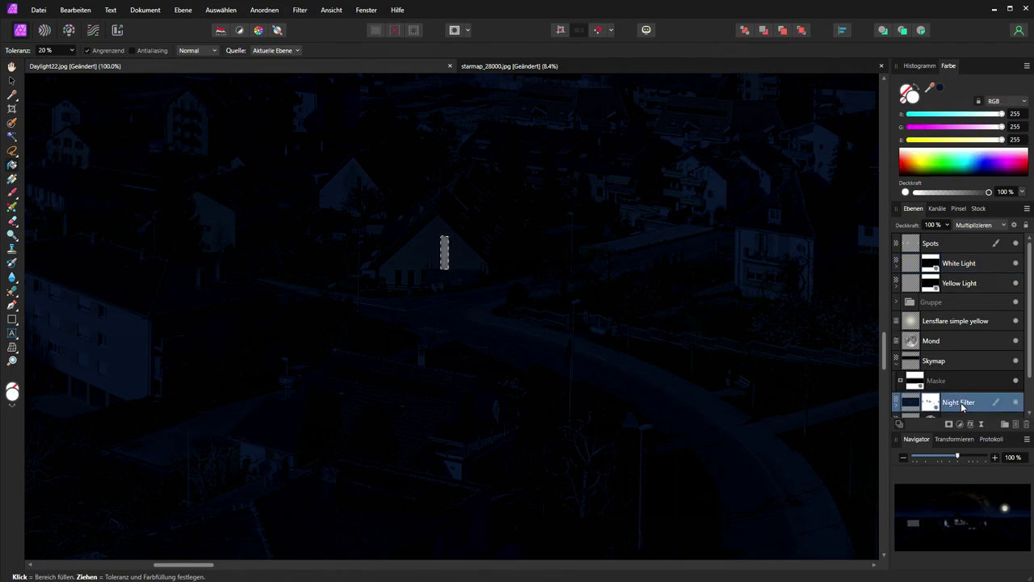
click(12, 406)
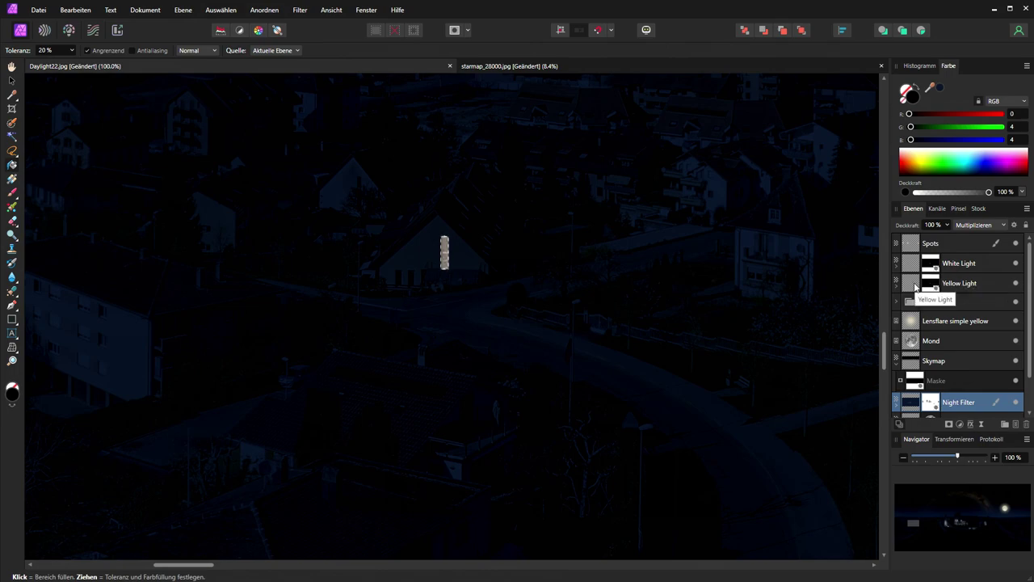
Duplicate the Yellow Light layer as Warm Light and choose warm yellow (FAC84C) as its colour
click(934, 287)
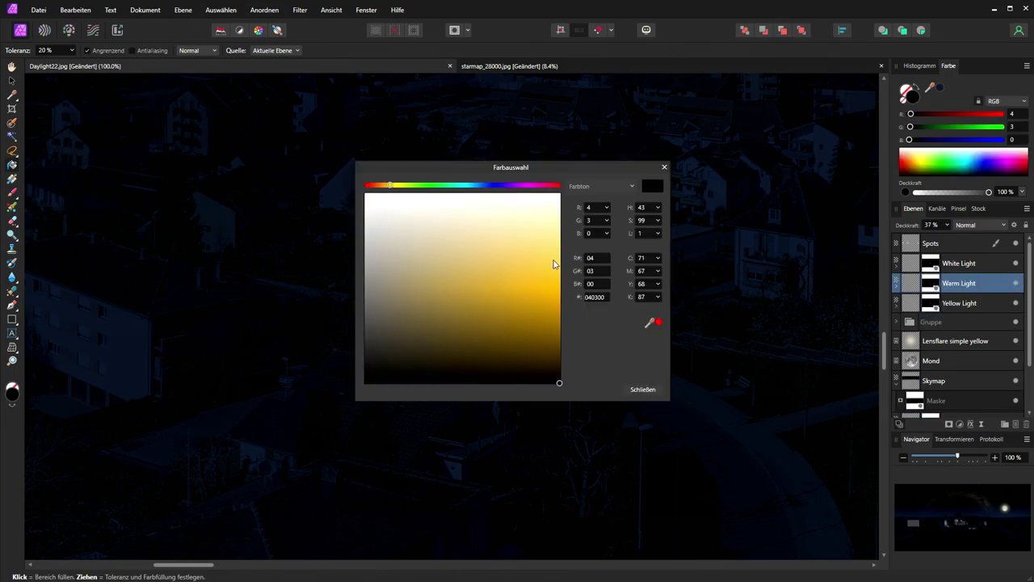
click(552, 264)
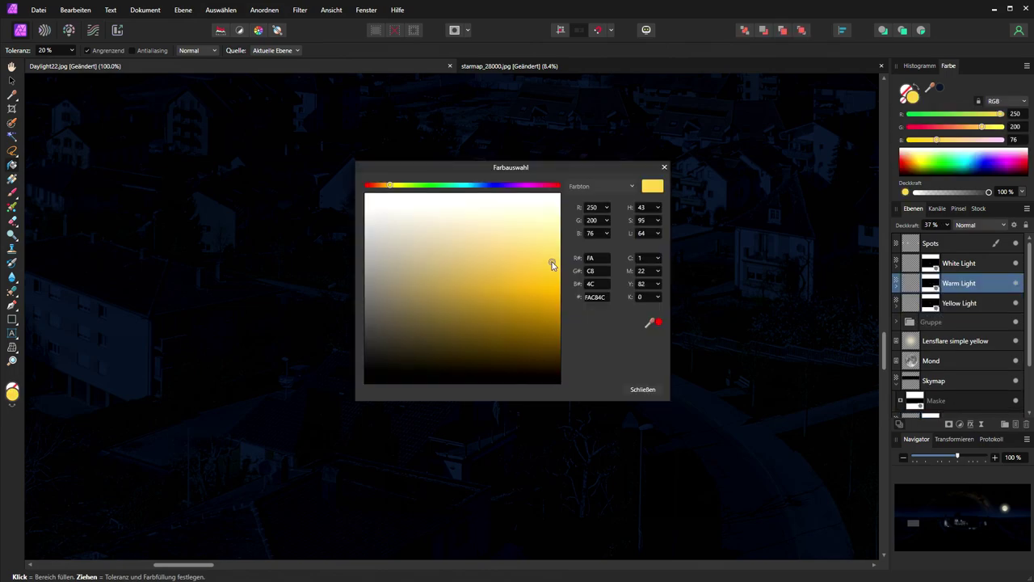
click(640, 391)
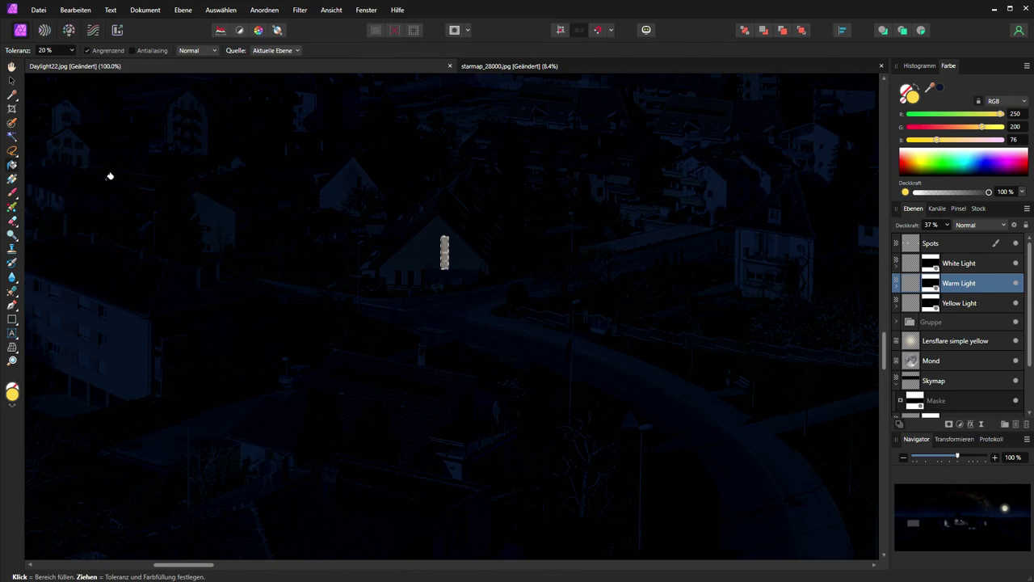
Select the upper window of the neighbouring village house and fill it with near-white (grey 251) on the warm light layer's mask
click(12, 151)
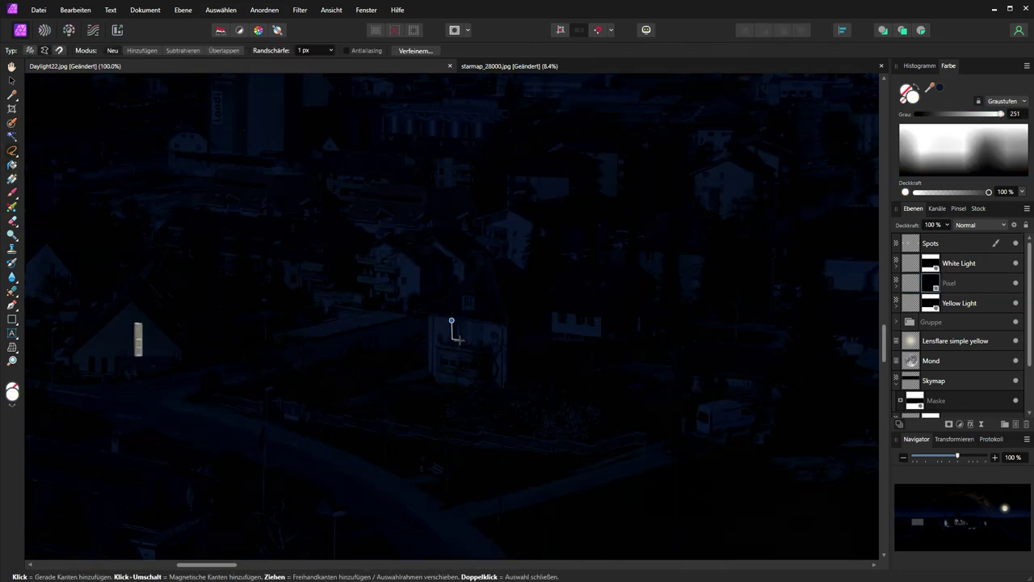
click(452, 321)
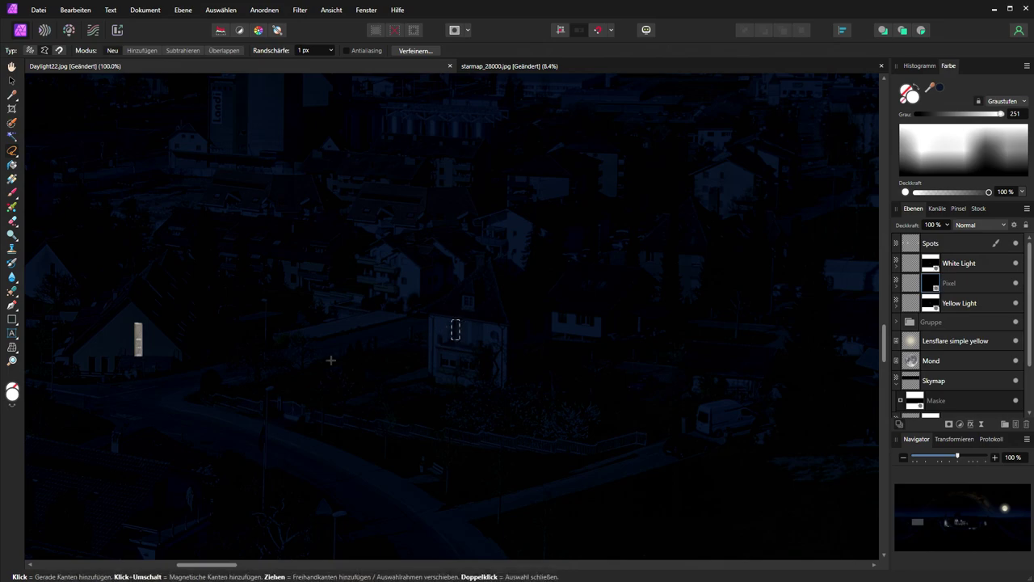
click(14, 179)
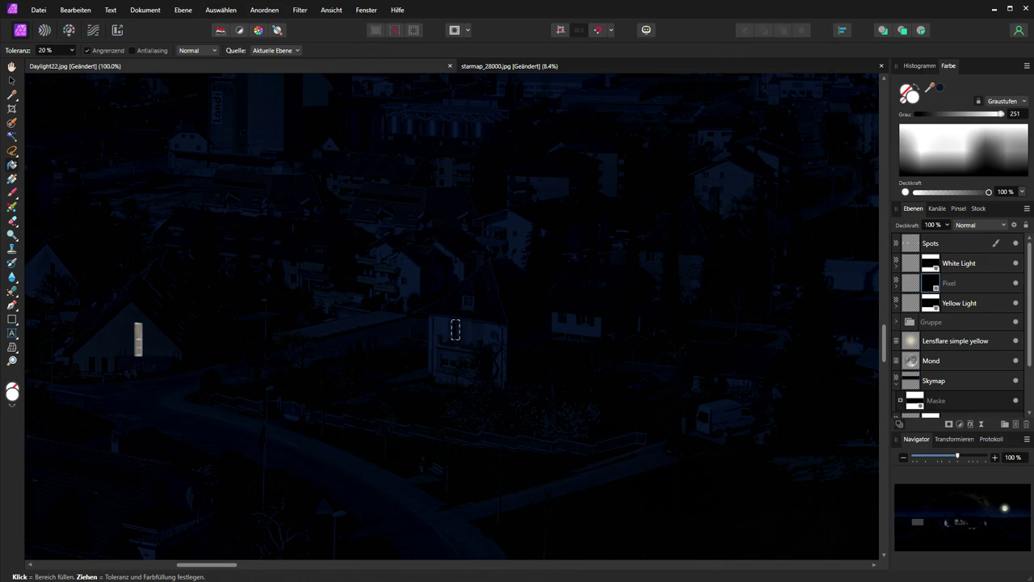
click(457, 327)
Set the warm light layer's opacity to 45 %
click(935, 225)
text(45)
key(Return)
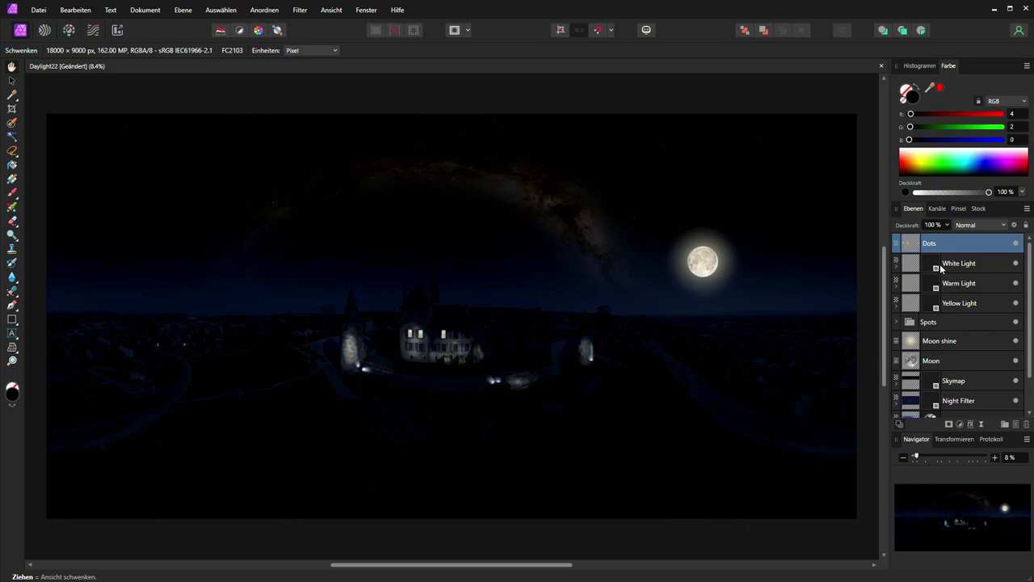
Group the White Light, Warm Light and Yellow Light layers and name the group Lights
click(941, 269)
shift+click(962, 304)
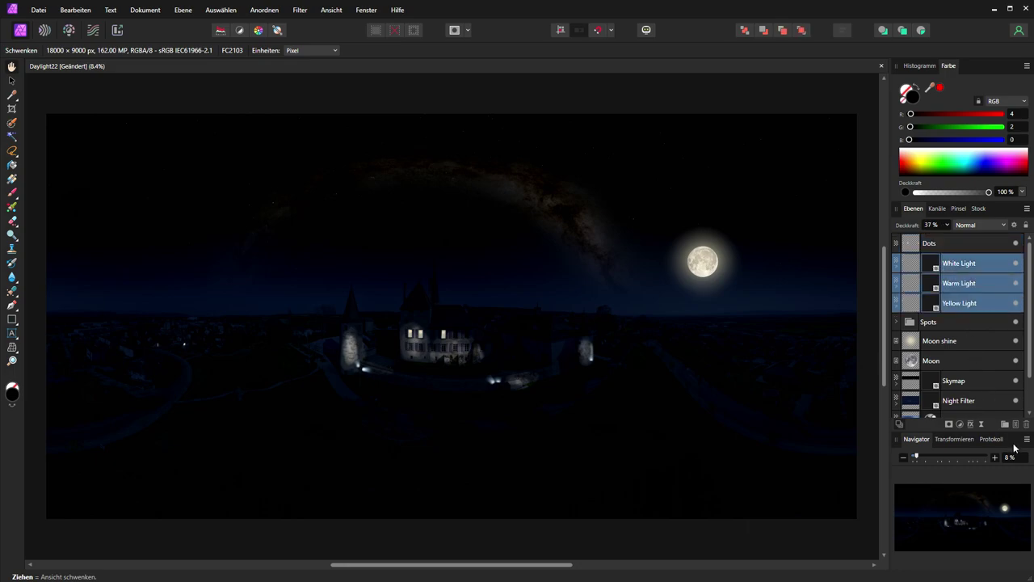
click(1004, 424)
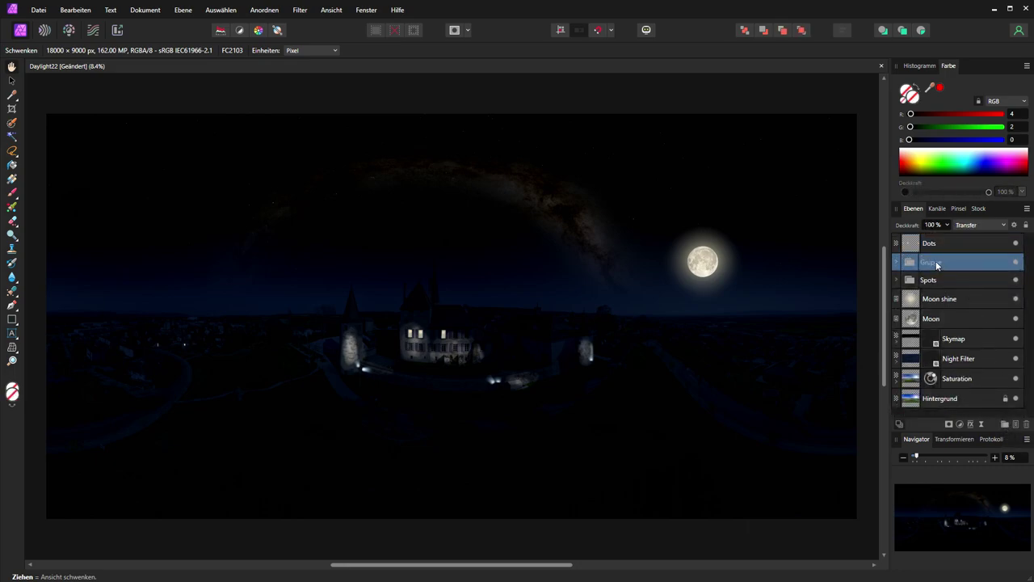
double_click(937, 264)
text(L)
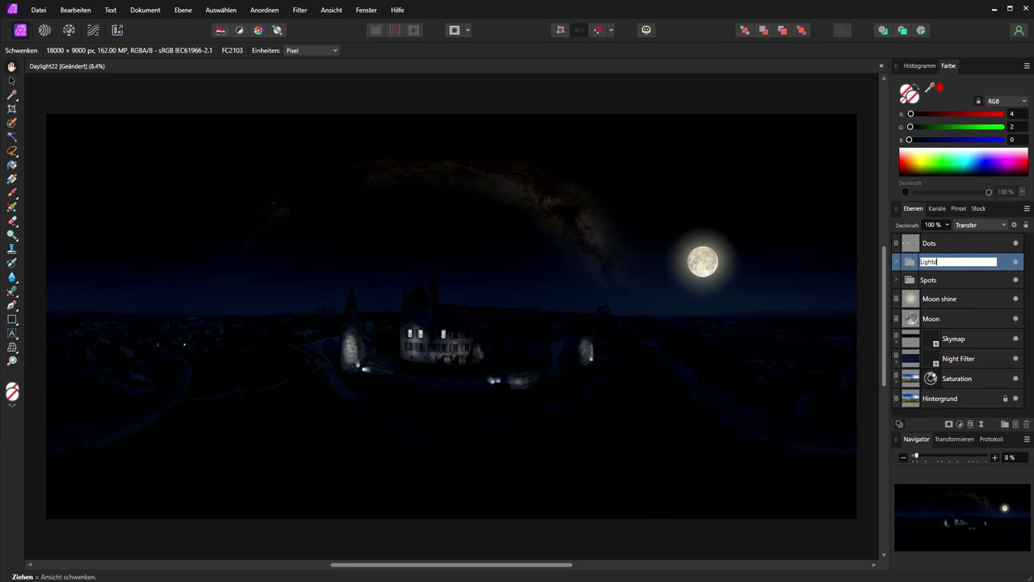
text(ightd)
key(BackSpace)
click(932, 278)
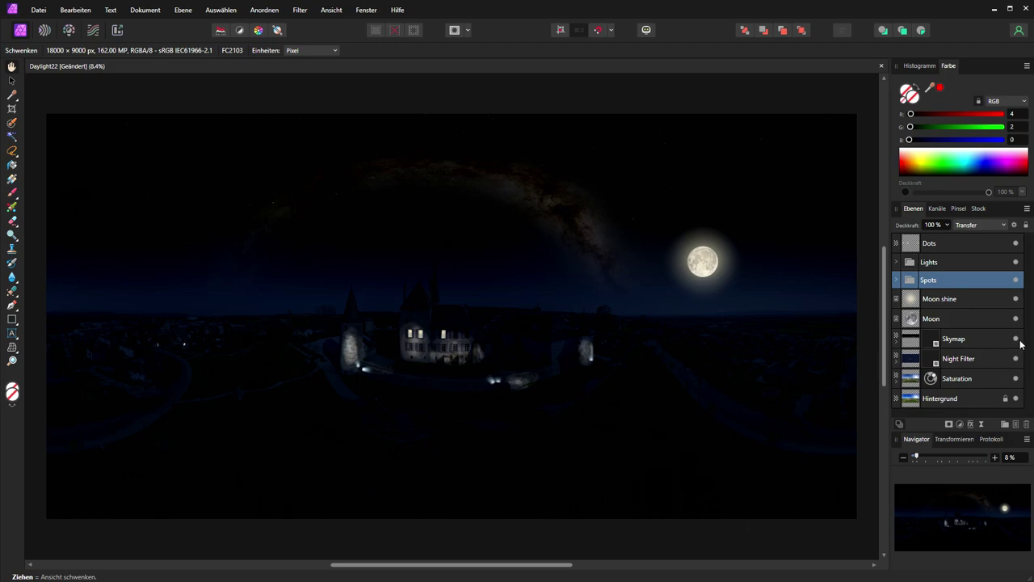
Hide the Night Filter layer to show the road and village houses beside the castle in daylight
click(1011, 457)
text(25)
key(Return)
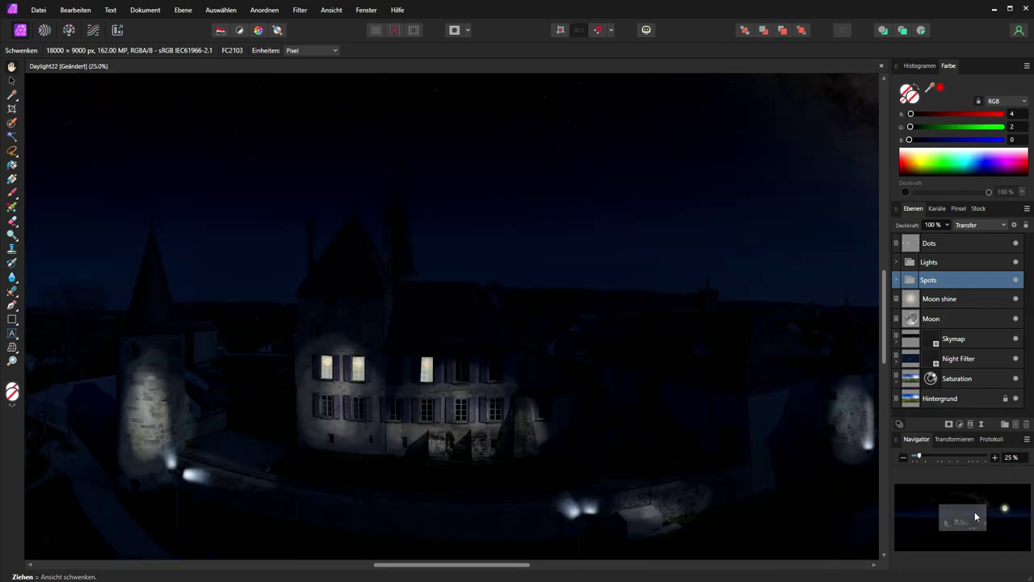
drag(966, 517, 960, 523)
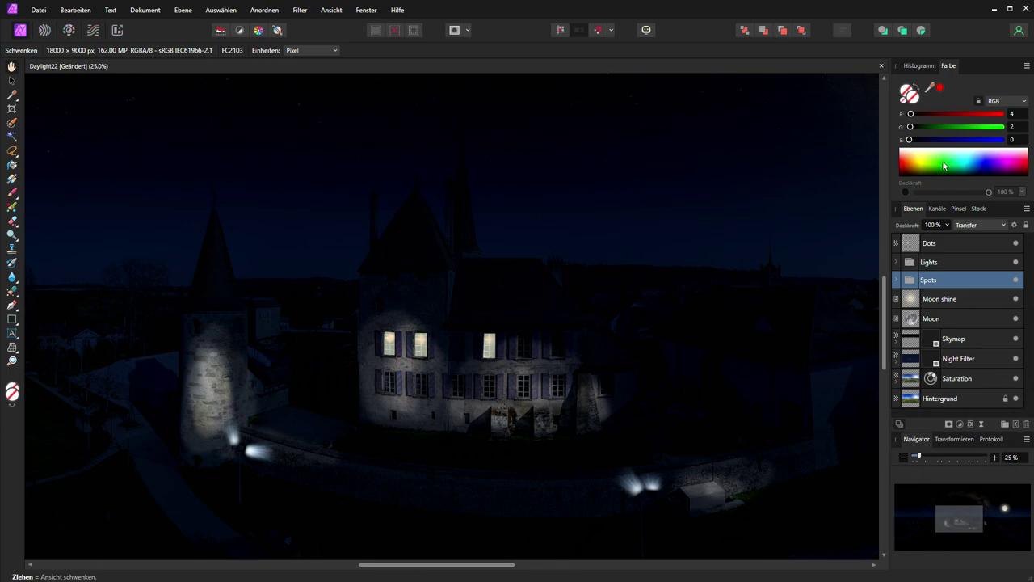
drag(961, 522, 1007, 531)
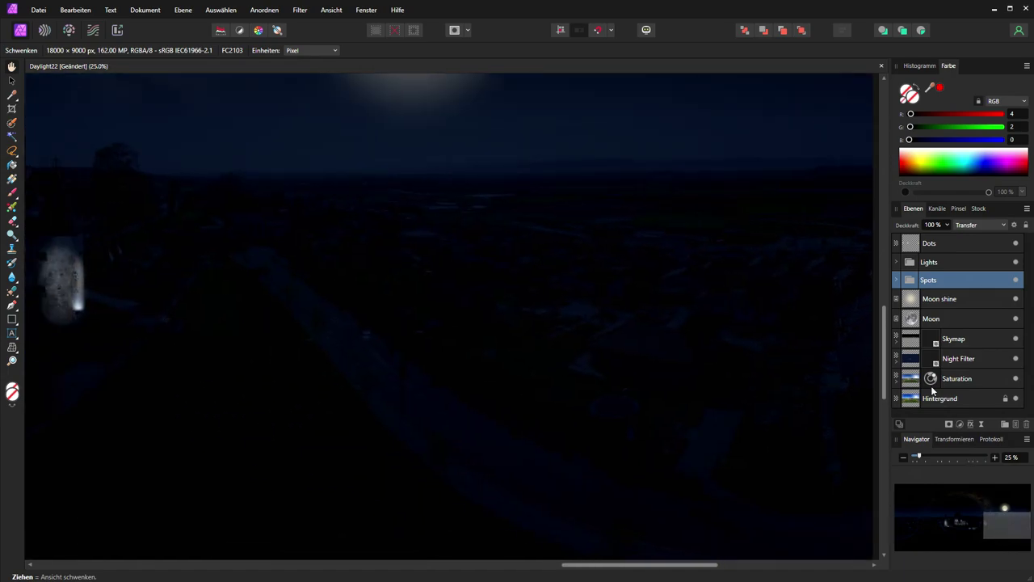
click(1016, 358)
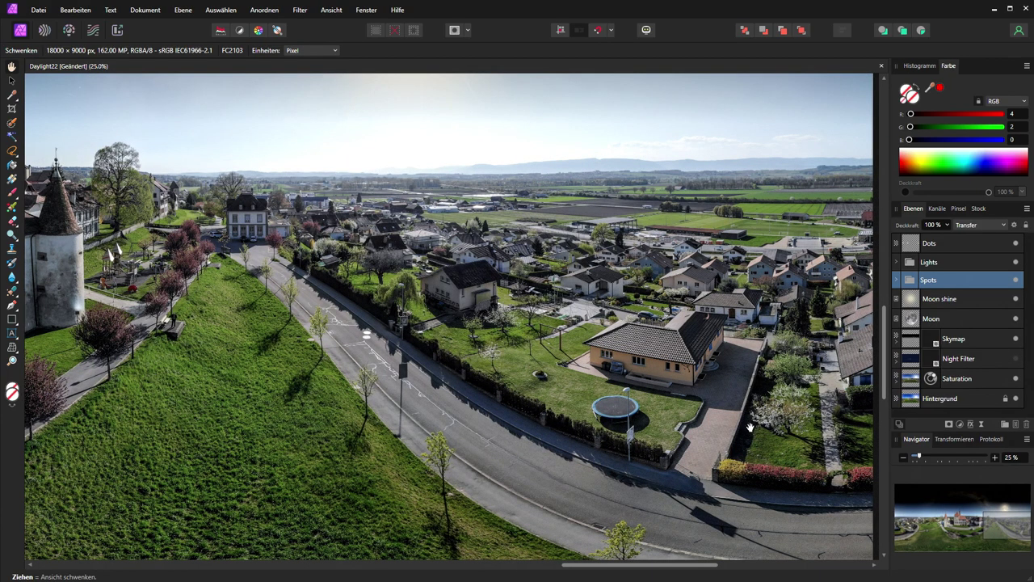
Paste copies of the Lensflare blue quarter 2 image onto the street lamps along the road and show the Night Filter layer again
click(895, 280)
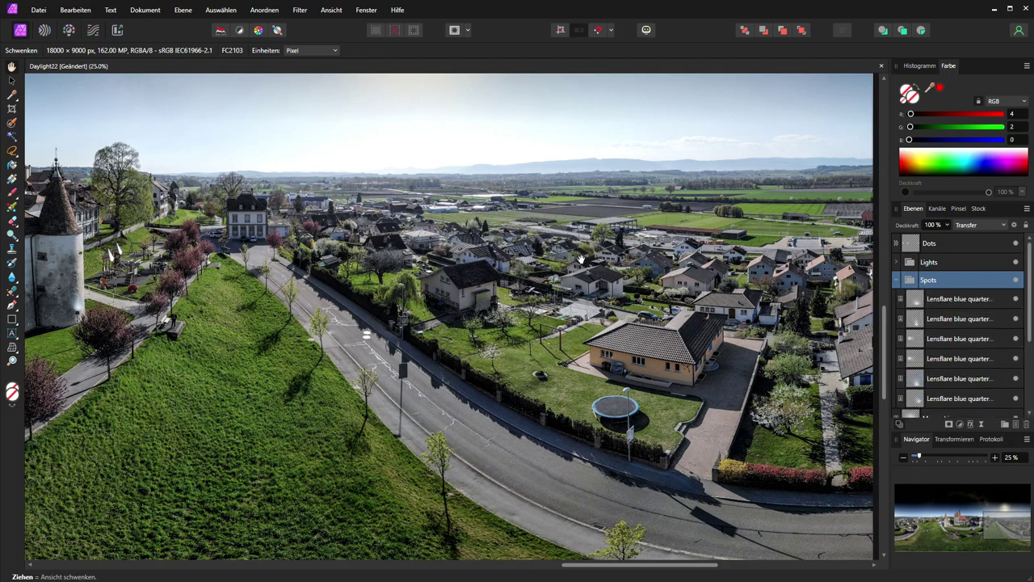
key(ctrl+v)
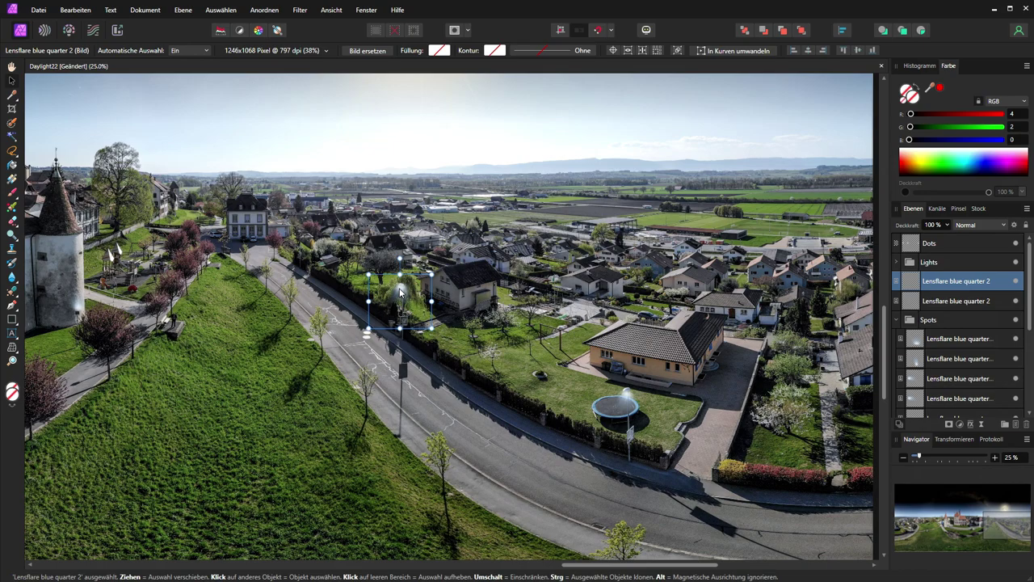
drag(399, 293, 298, 234)
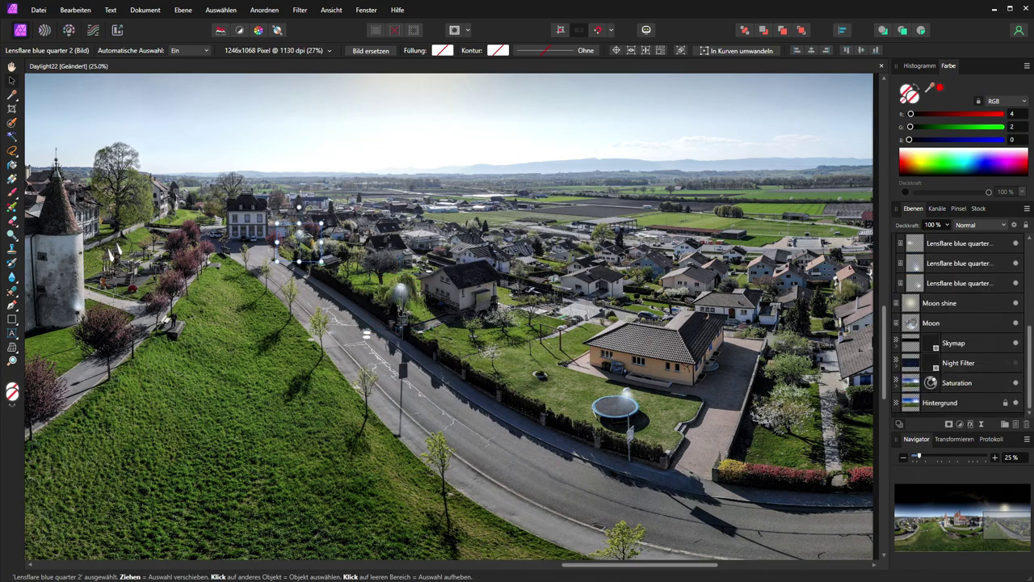
click(1016, 363)
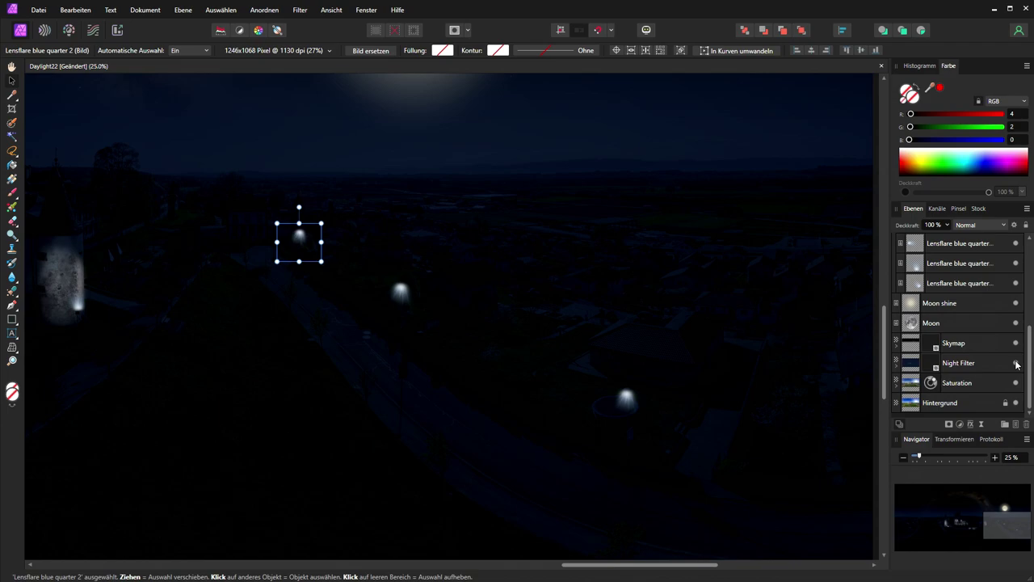
Brush near-black (grey 9) at 17 % opacity and 14 % hardness on the Night Filter mask to light the road beneath the nearest lamp
click(977, 363)
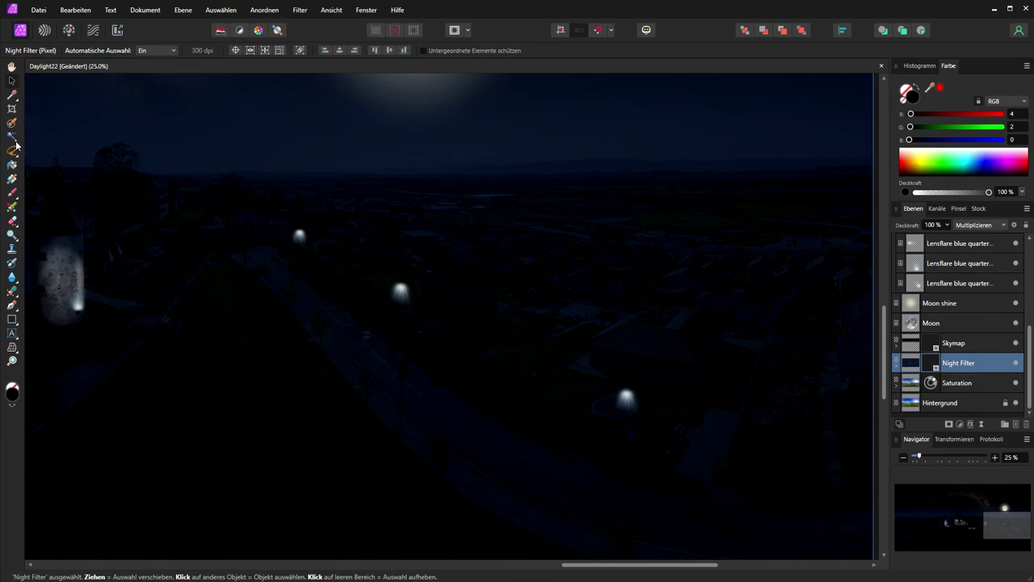
click(13, 194)
click(142, 50)
drag(145, 62, 111, 62)
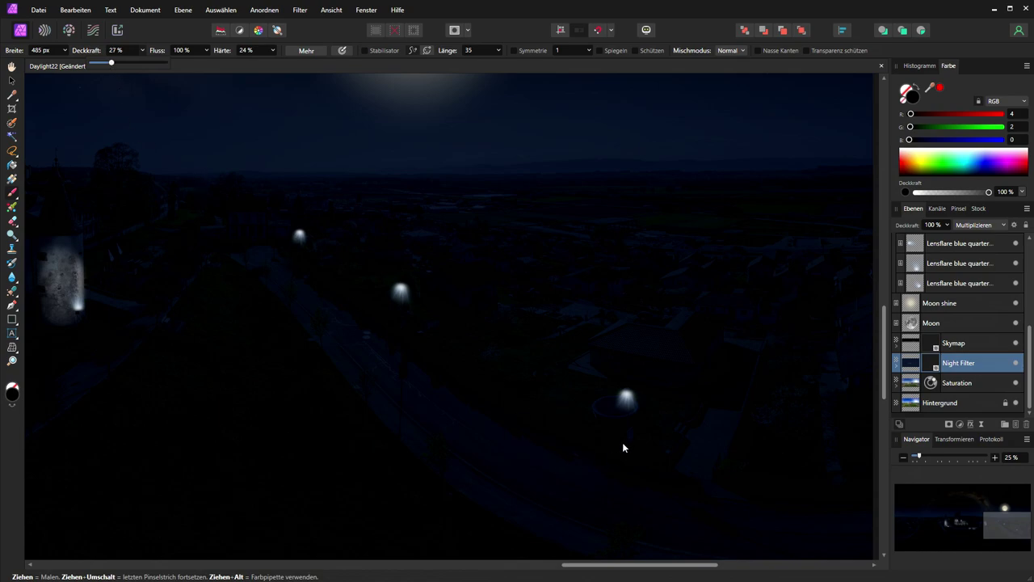
click(597, 490)
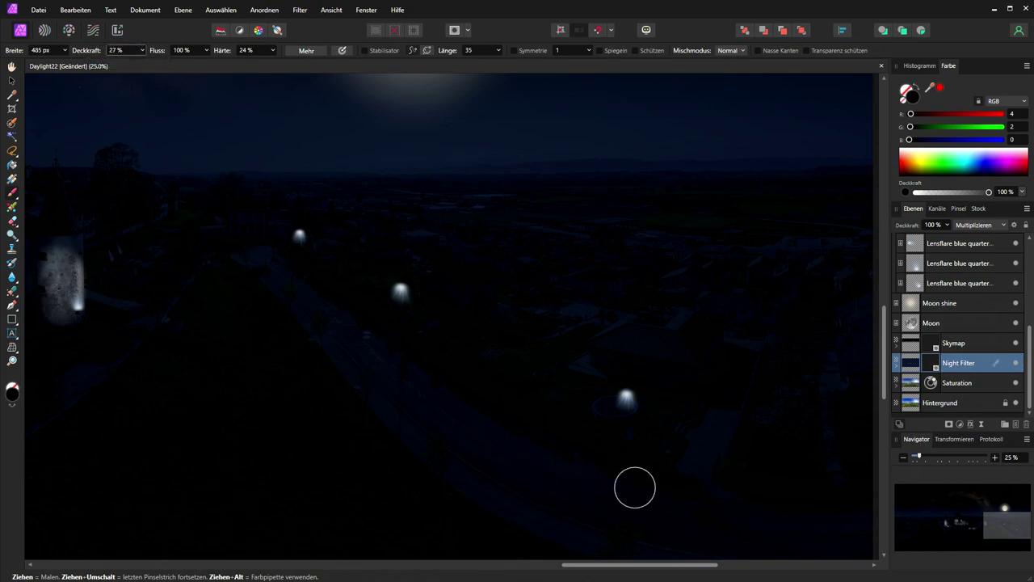
click(933, 364)
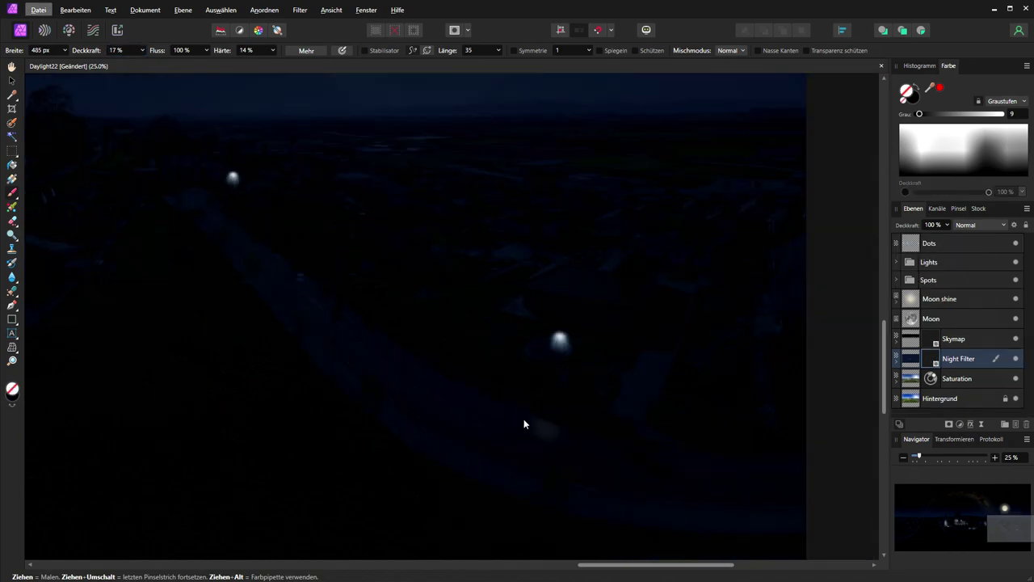
mouse_move(524, 422)
mouse_down()
mouse_move(579, 441)
mouse_move(521, 435)
mouse_move(605, 446)
mouse_move(573, 429)
mouse_move(601, 433)
mouse_move(506, 406)
mouse_move(515, 420)
mouse_move(607, 456)
mouse_move(615, 449)
mouse_move(581, 425)
mouse_move(505, 406)
mouse_move(574, 438)
mouse_move(625, 438)
mouse_move(510, 412)
mouse_up()
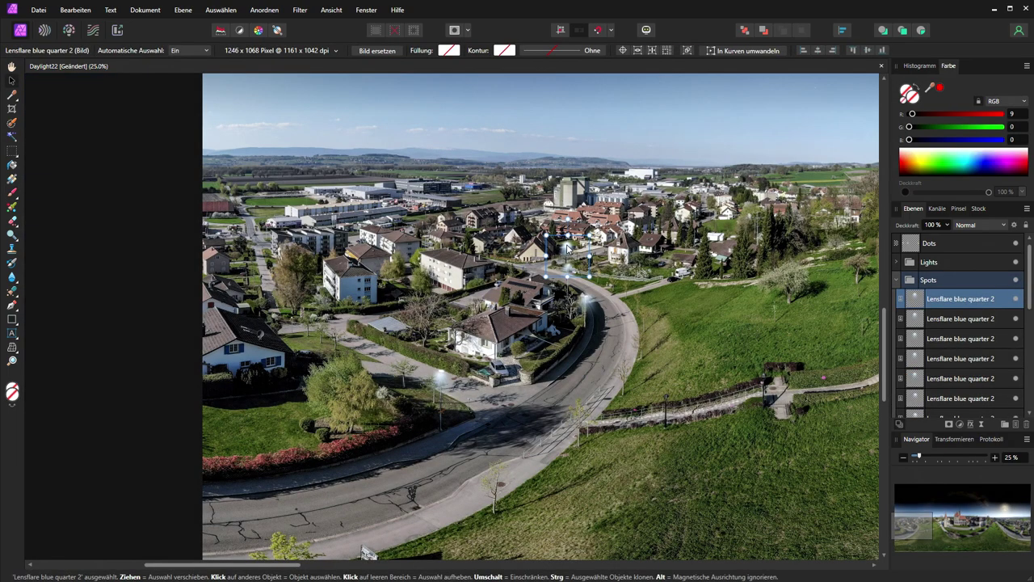
Move the selected lens flare copy to another street lamp near the far end of the curved village road
drag(568, 248, 515, 253)
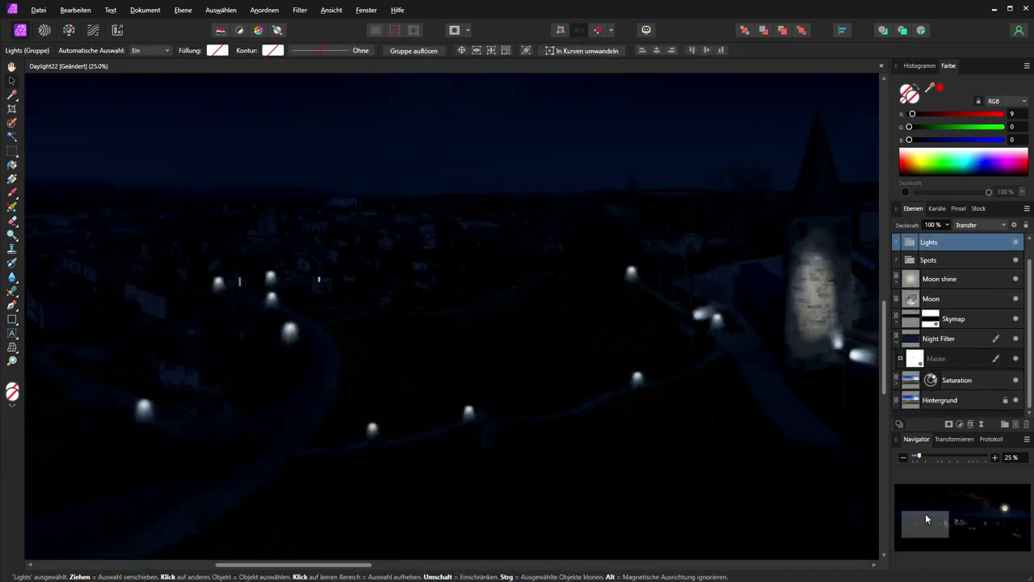
mouse_move(918, 516)
mouse_down()
mouse_move(921, 501)
mouse_move(924, 521)
mouse_up()
drag(964, 528, 1001, 533)
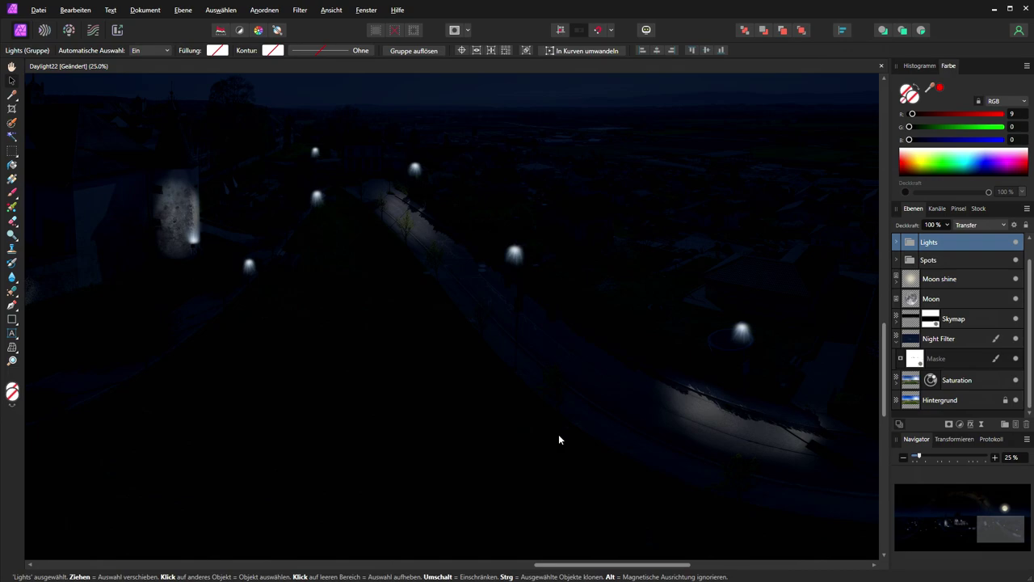
Paint near-black at 9 % brush opacity on the Night Filter mask to brighten the ground beneath the footpath lamps around the castle
click(901, 360)
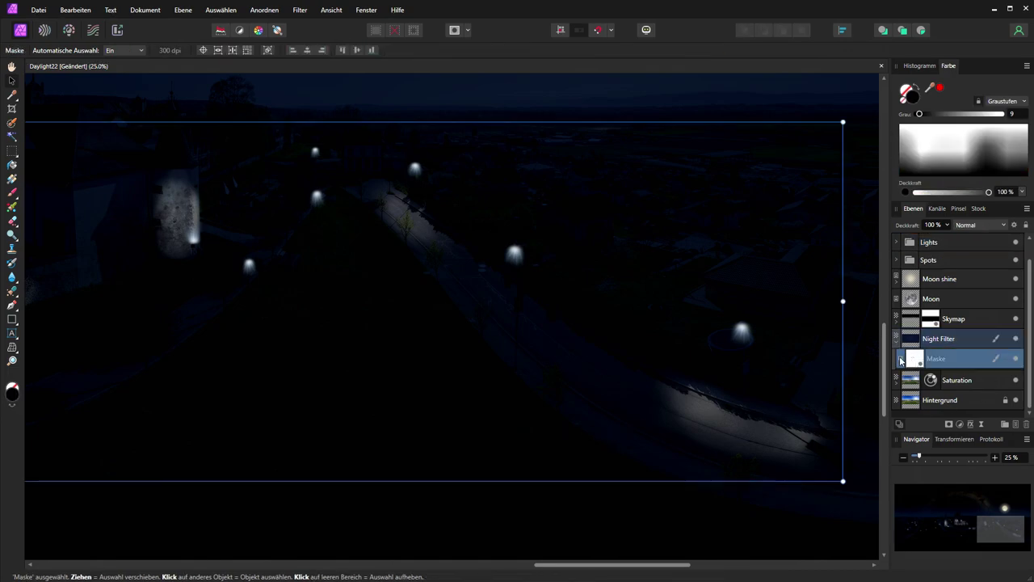
double_click(946, 358)
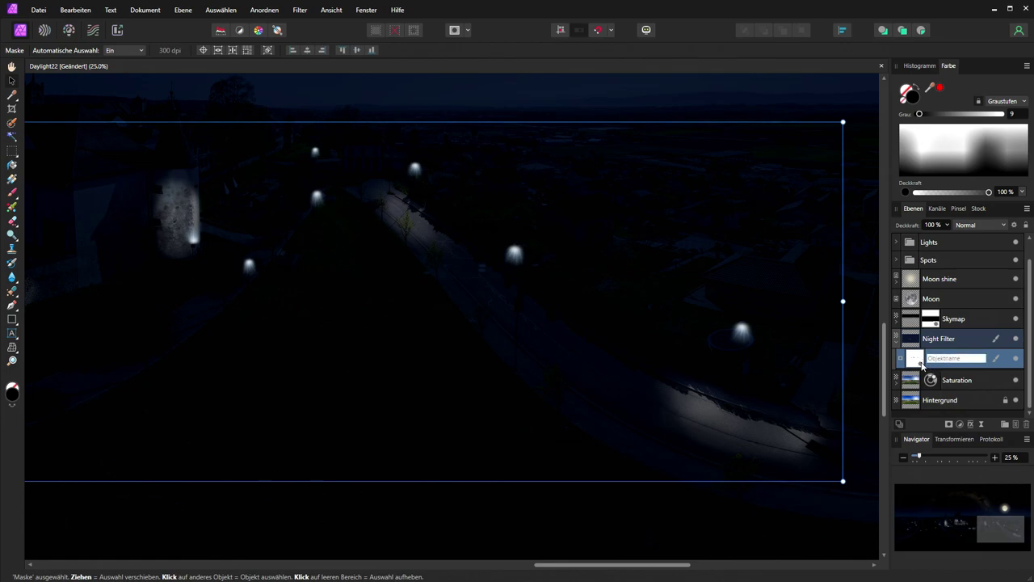
key(Escape)
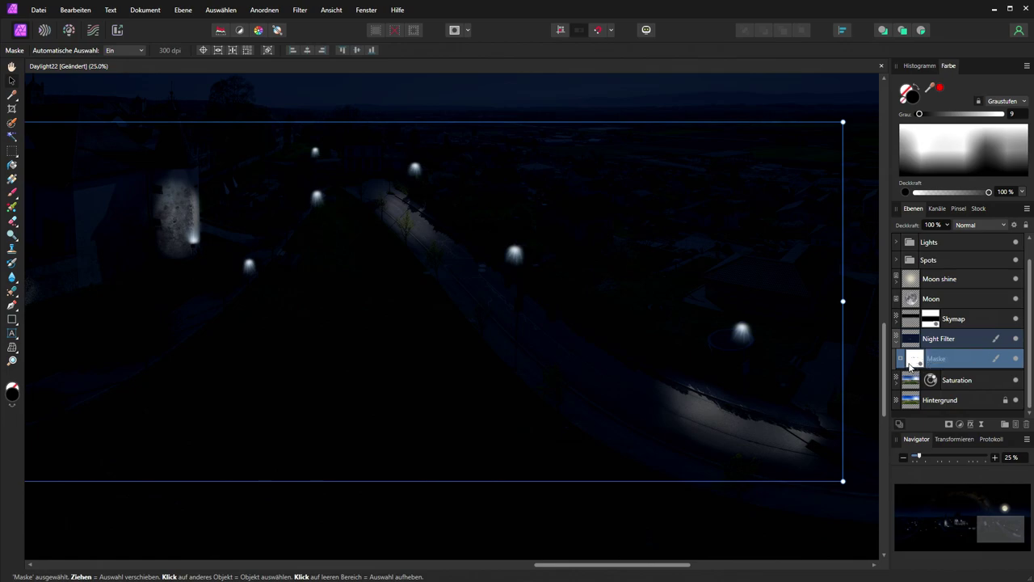
click(12, 192)
drag(1000, 530, 953, 532)
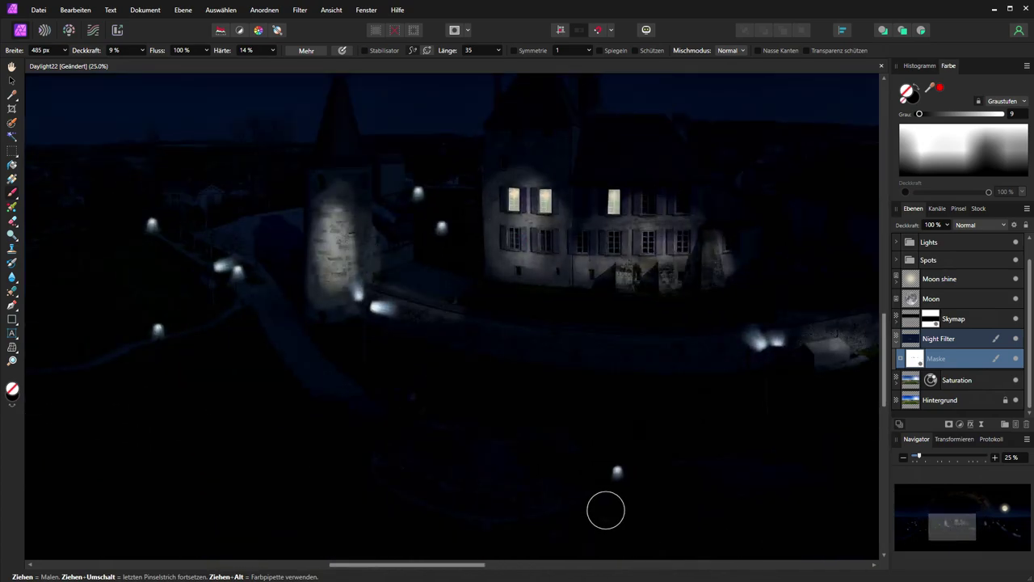
mouse_move(627, 508)
mouse_down()
mouse_move(653, 504)
mouse_move(596, 507)
mouse_move(662, 508)
mouse_move(611, 508)
mouse_up()
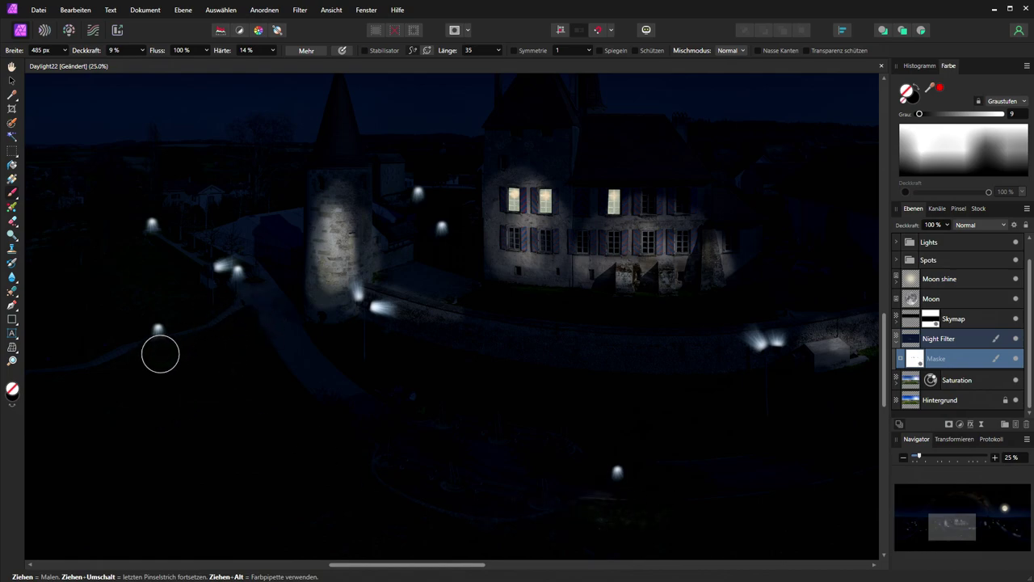
drag(157, 358, 166, 355)
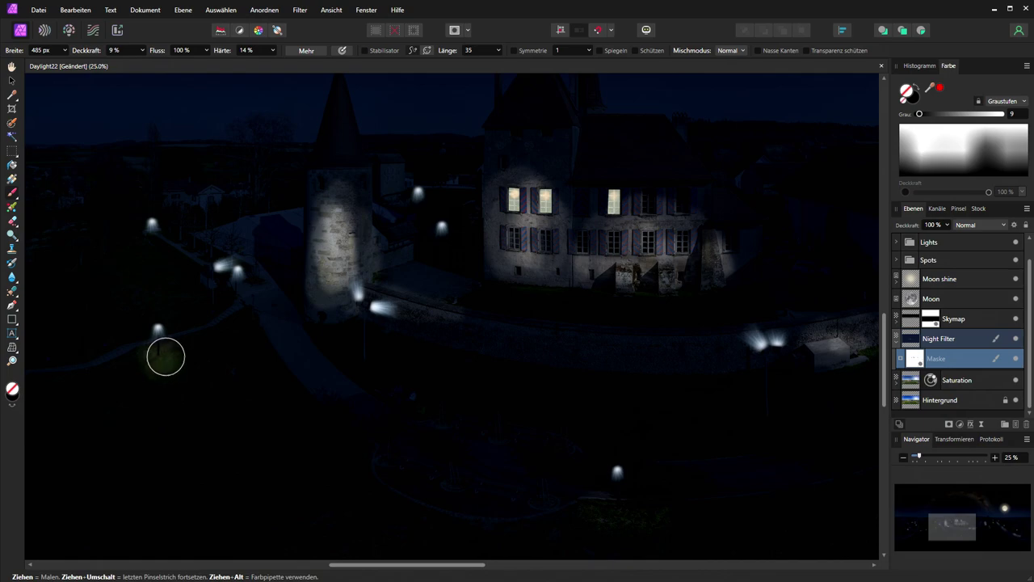
mouse_move(151, 251)
mouse_down()
mouse_move(157, 242)
mouse_move(250, 307)
mouse_move(240, 298)
mouse_up()
Compare the scene with and without the Night Filter mask and the Spots group
drag(950, 524, 996, 535)
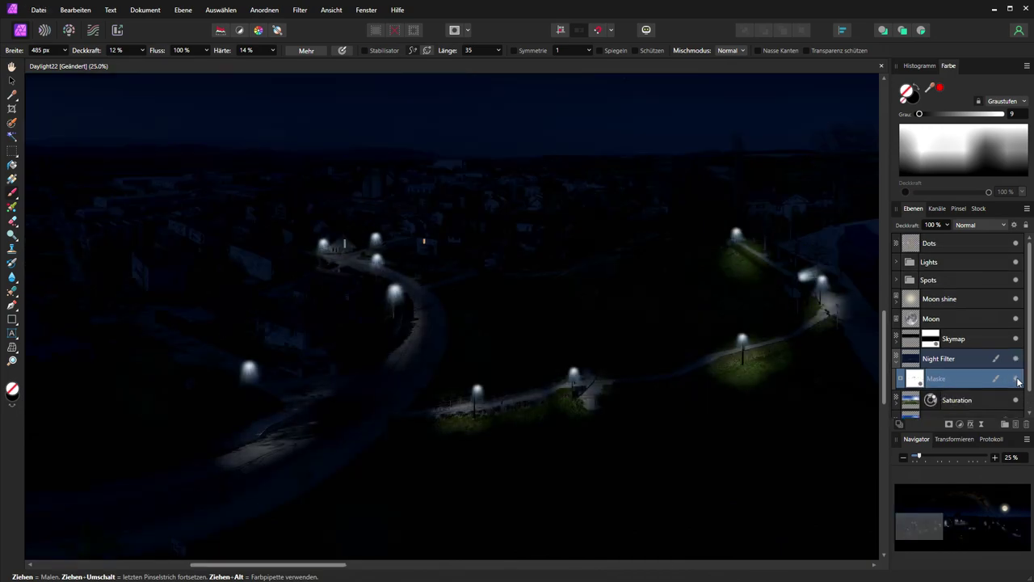
click(1016, 378)
click(1016, 378)
click(1016, 379)
click(1016, 379)
click(1016, 280)
click(1017, 280)
Expand the Lights group to reach its light layers and toggle the visibility of the Night Filter layer
click(969, 262)
key(ctrl+0)
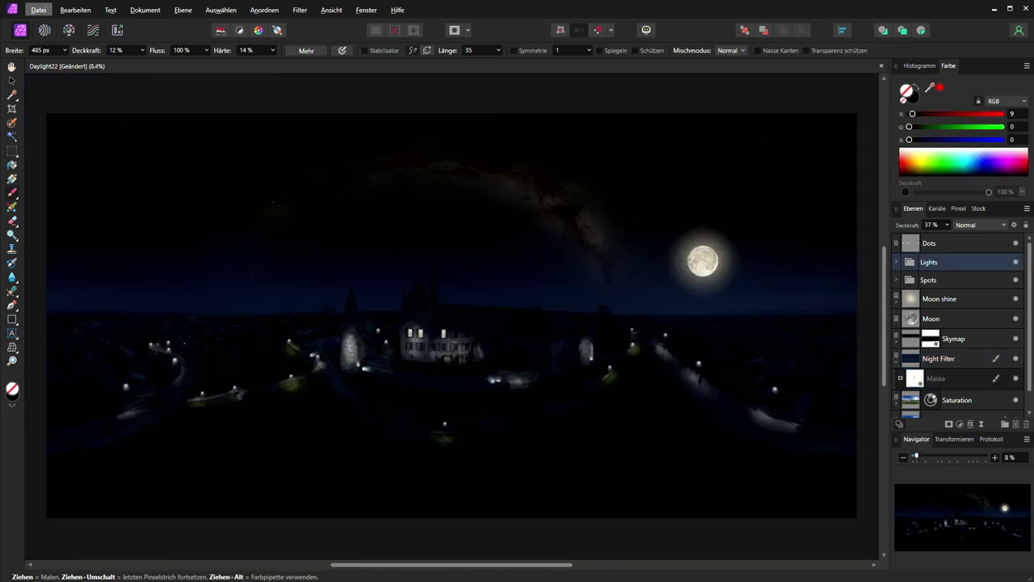
click(896, 262)
click(902, 282)
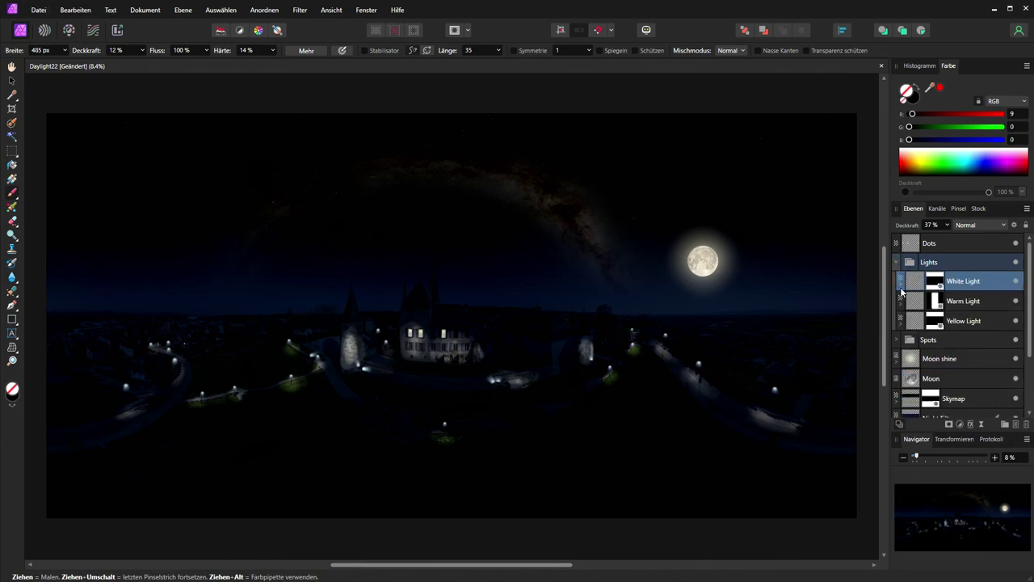
click(895, 262)
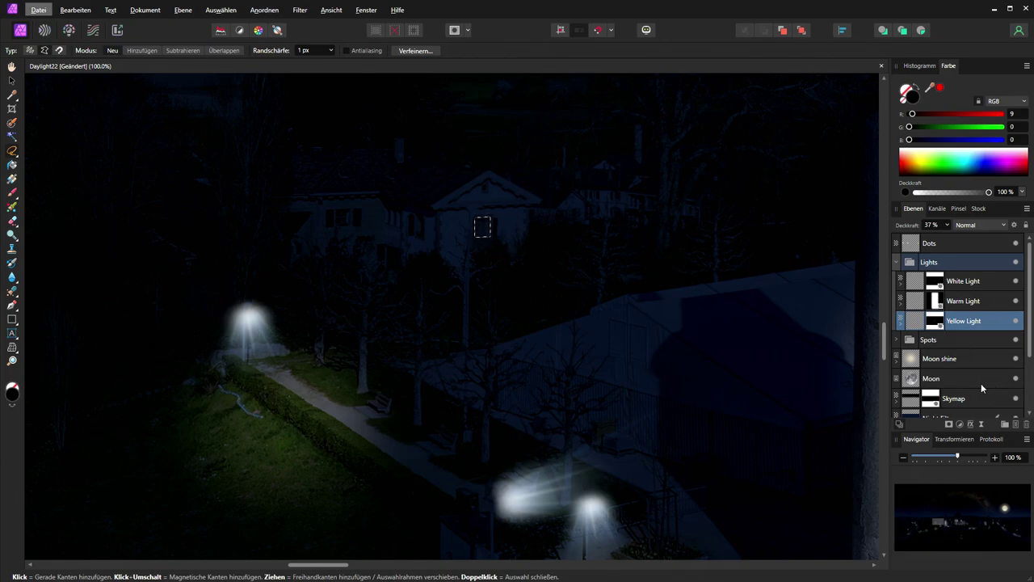
scroll(1030, 363, down, 2)
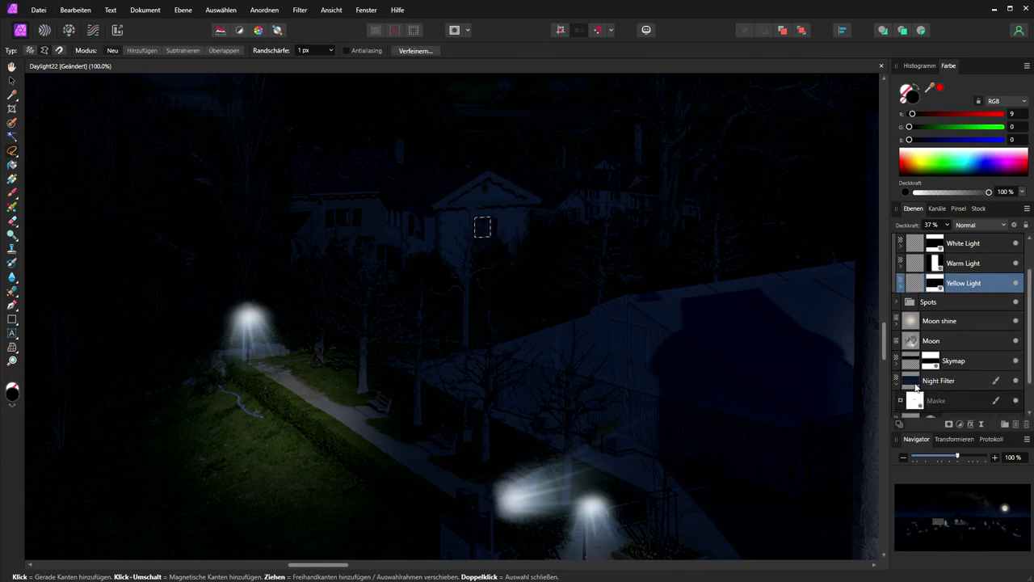
click(1015, 381)
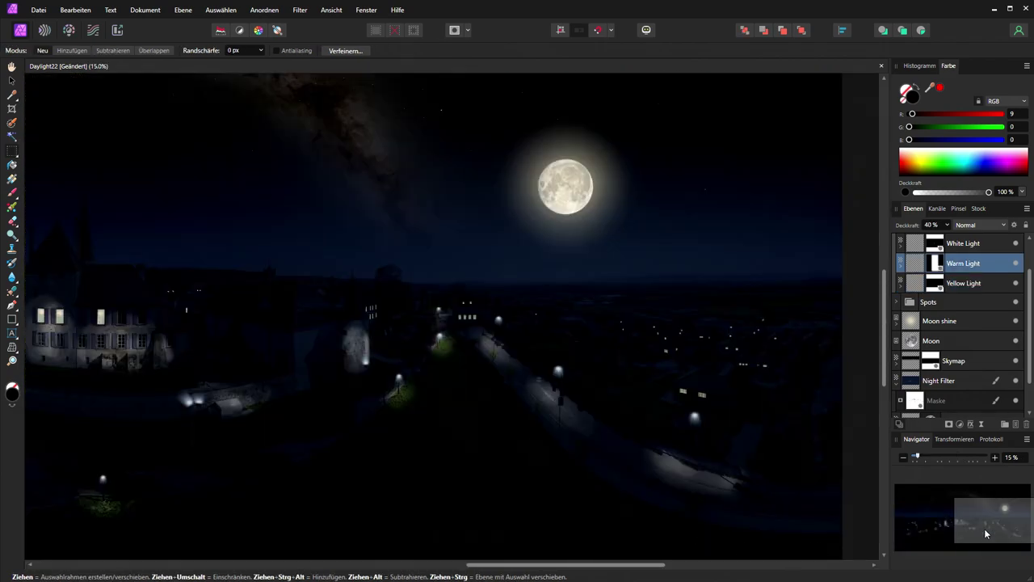
Select the Night Filter layer's mask and set the Paint Brush width to 117 px at 12 % opacity
drag(984, 528, 1009, 524)
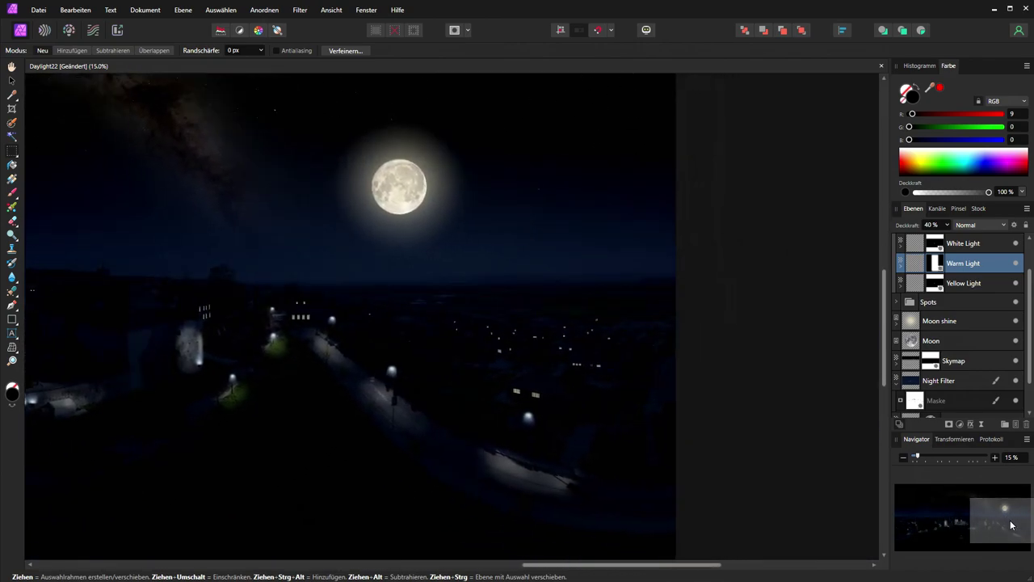
click(951, 402)
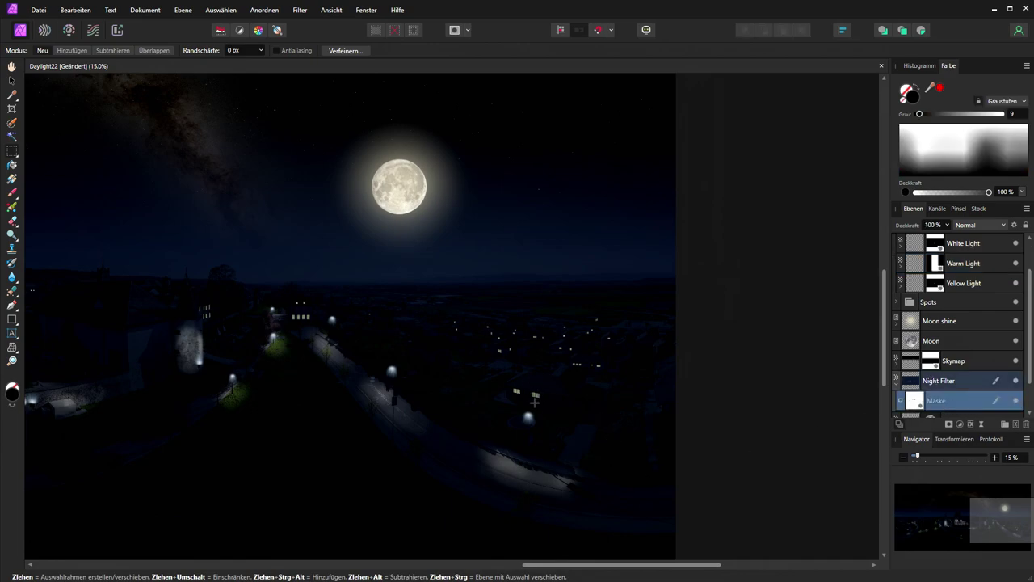
drag(534, 399, 618, 390)
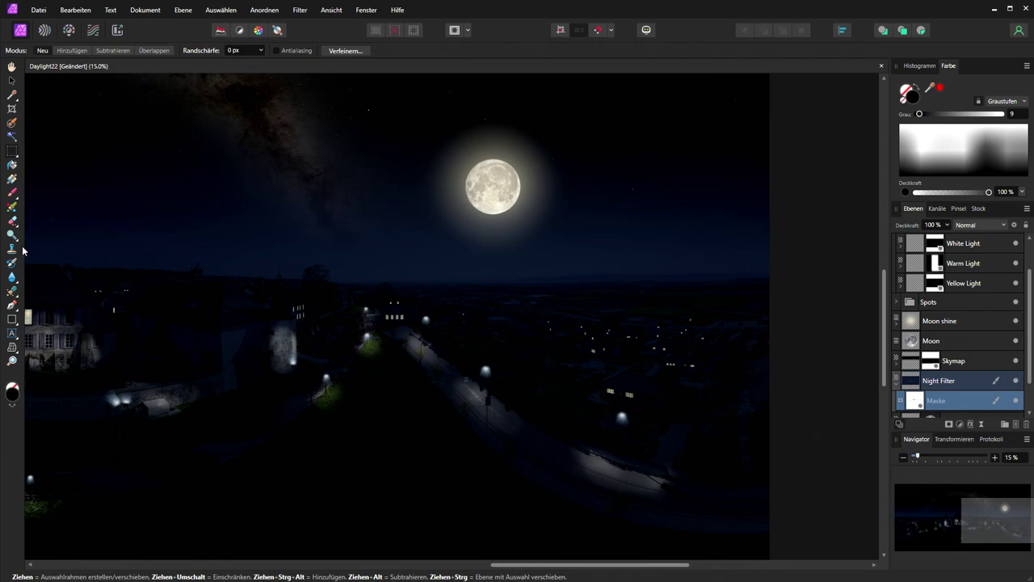
click(13, 195)
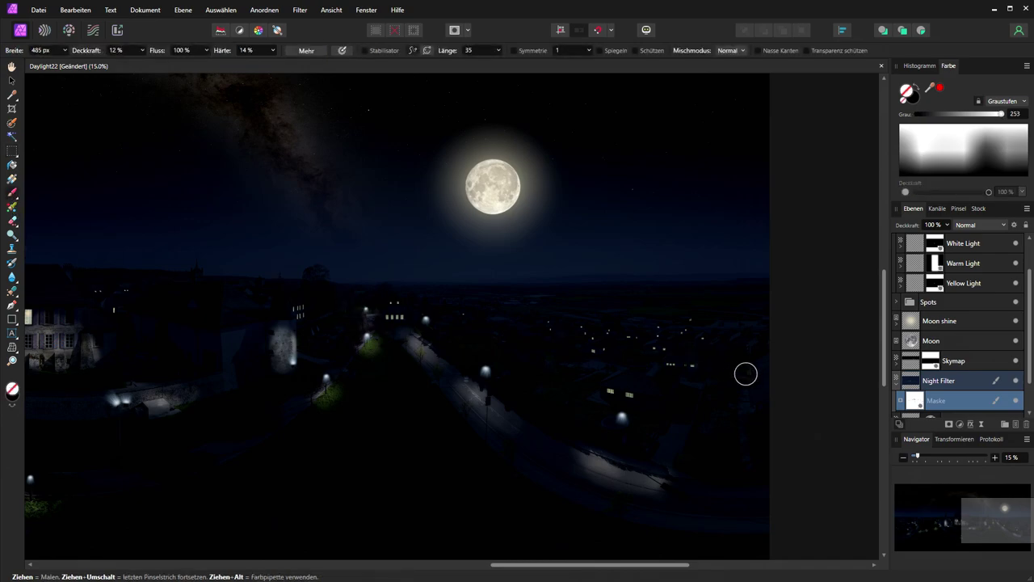
click(64, 51)
drag(42, 64, 38, 64)
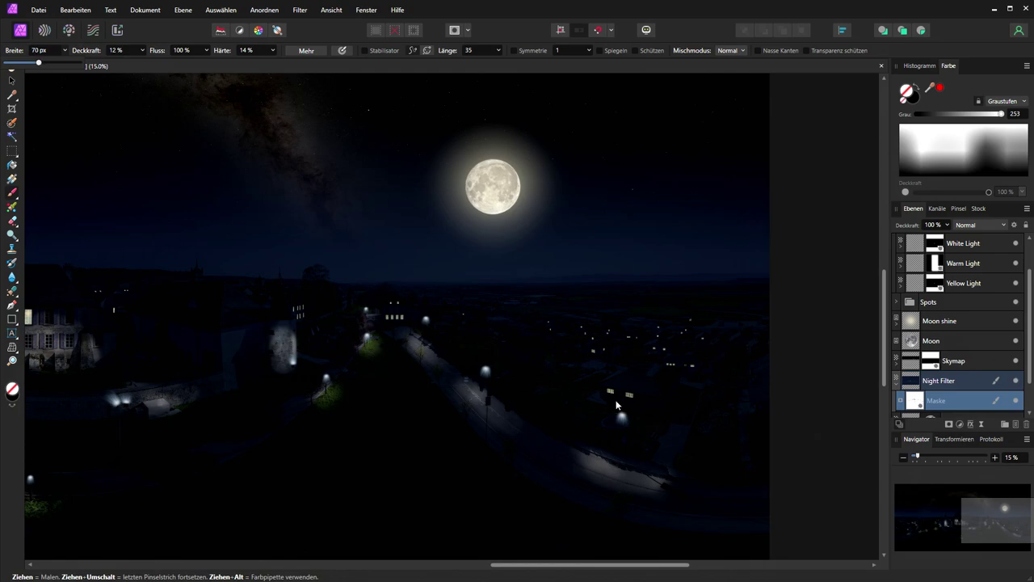
click(64, 50)
drag(66, 64, 72, 65)
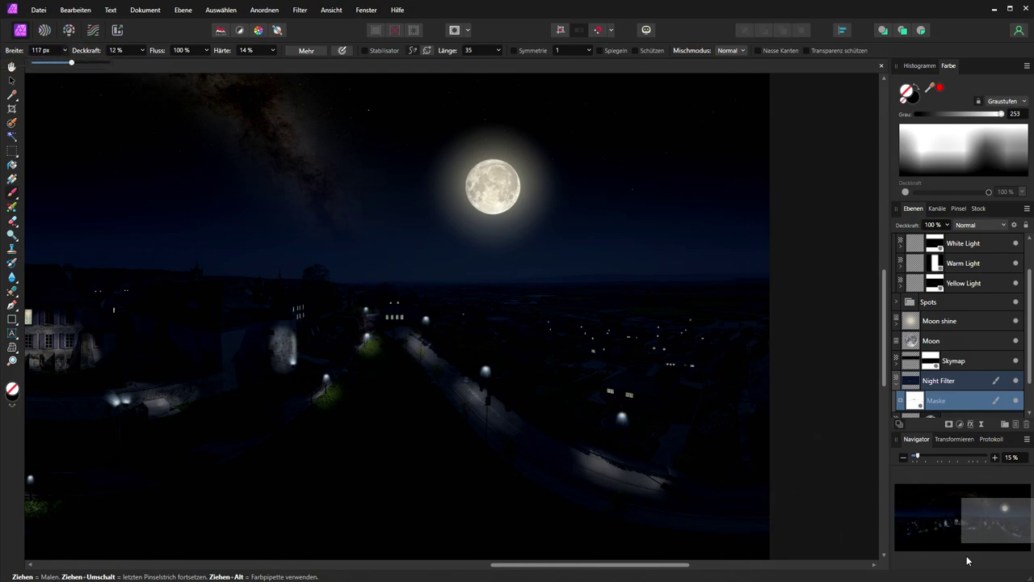
Paint on the Night Filter mask around the lit windows of the roadside house and the village houses behind it
click(1009, 458)
text(50)
key(Return)
drag(1005, 522, 1016, 527)
mouse_move(655, 402)
mouse_down()
mouse_move(637, 395)
mouse_move(727, 410)
mouse_move(714, 407)
mouse_up()
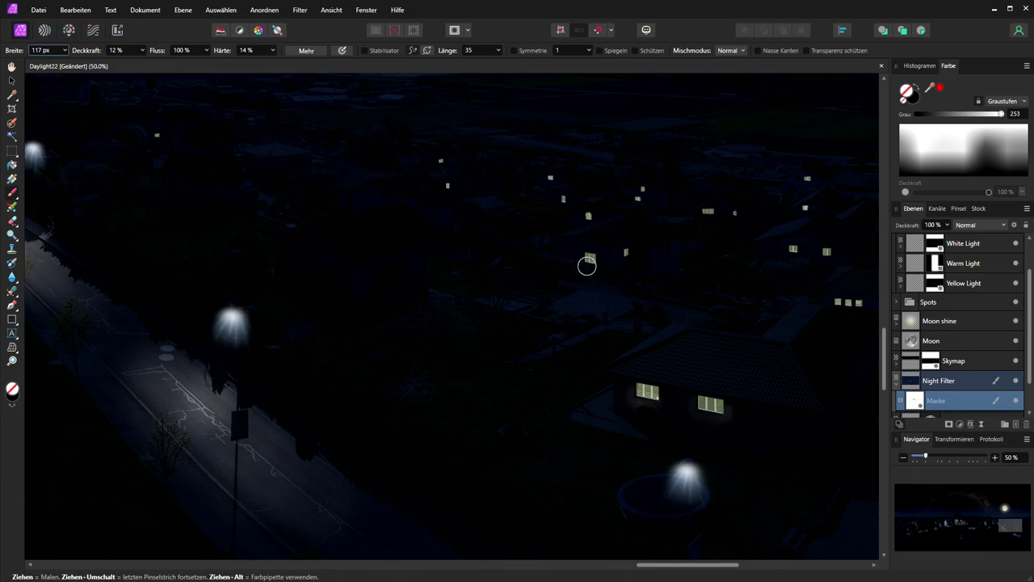
drag(587, 265, 627, 255)
Brush a faint glow into the Night Filter mask around the lit windows of the house and wing near the round tower
drag(986, 518, 967, 513)
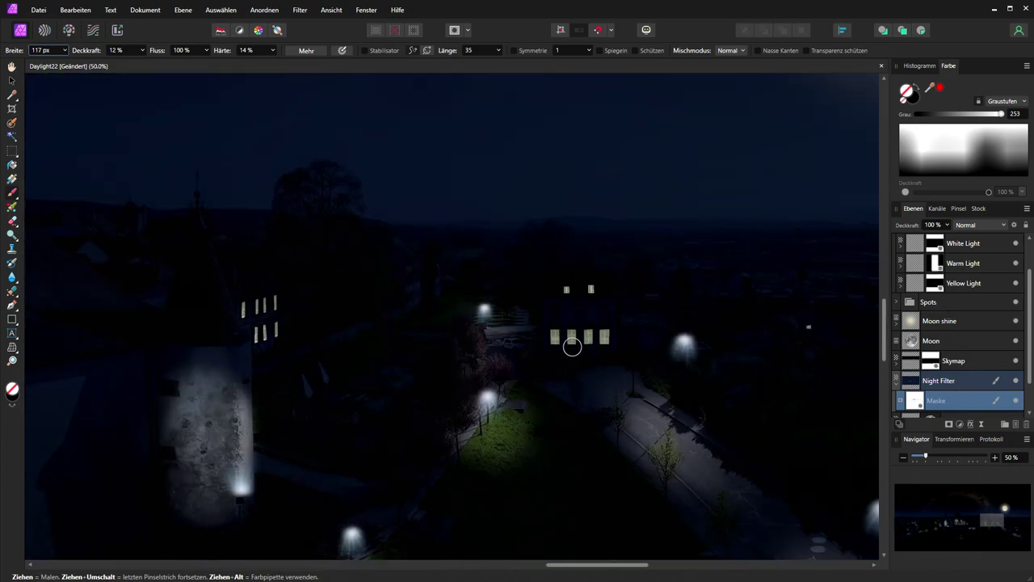
mouse_move(556, 332)
mouse_down()
mouse_move(595, 347)
mouse_move(607, 337)
mouse_up()
mouse_move(249, 305)
mouse_down()
mouse_move(254, 329)
mouse_move(267, 312)
mouse_move(272, 323)
mouse_up()
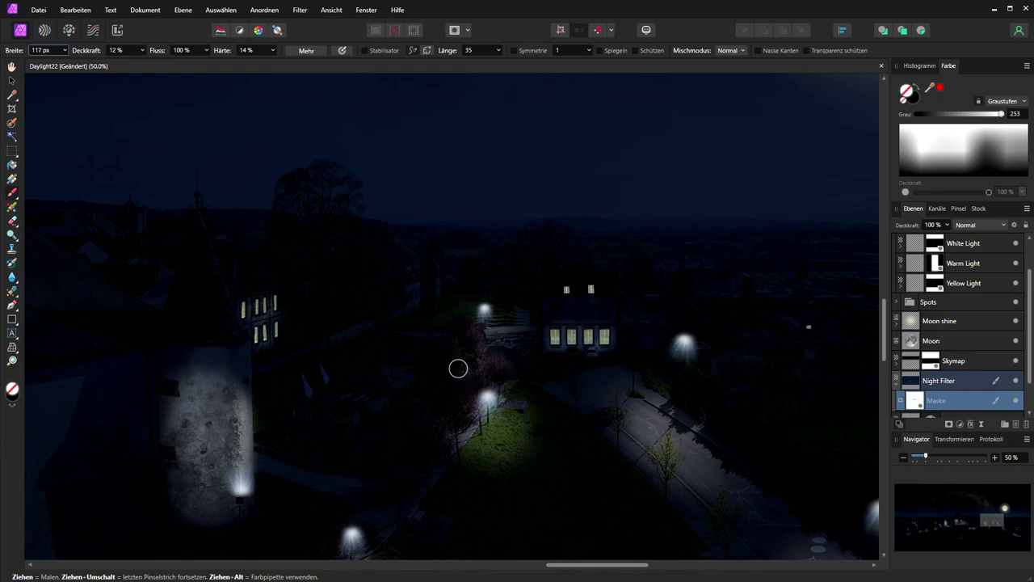
drag(922, 523, 929, 521)
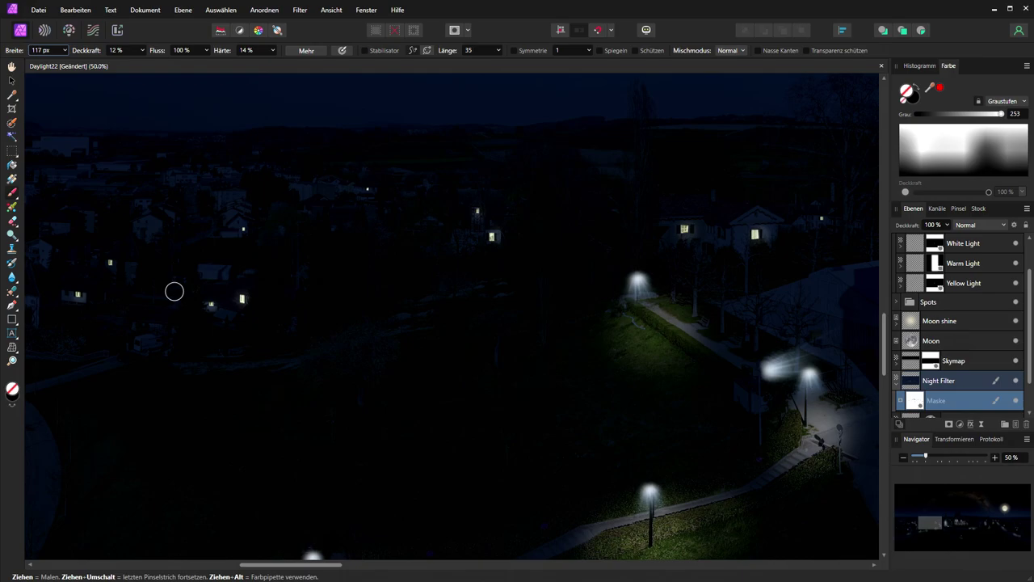
drag(929, 521, 948, 517)
click(1006, 459)
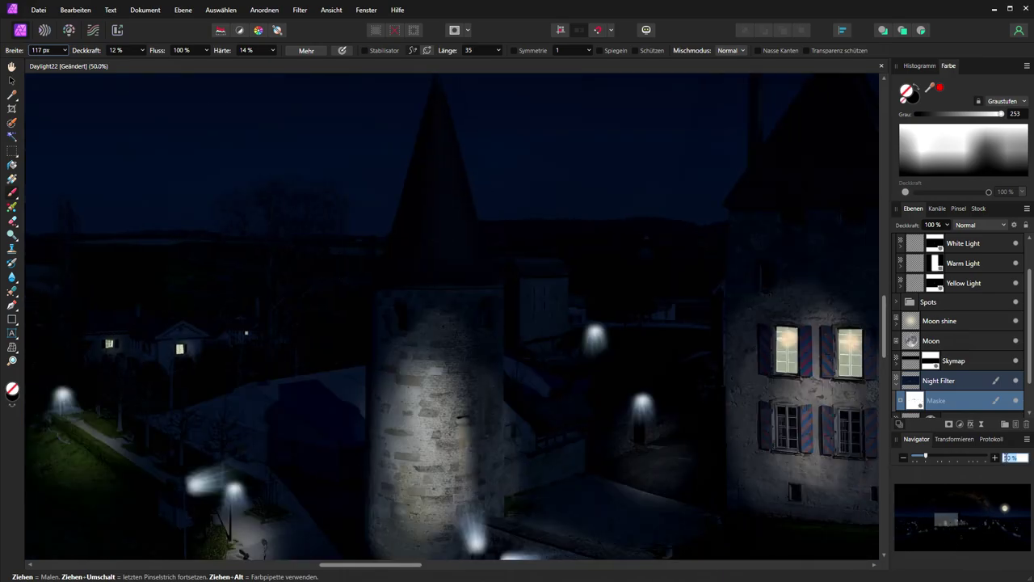
text(15)
key(Return)
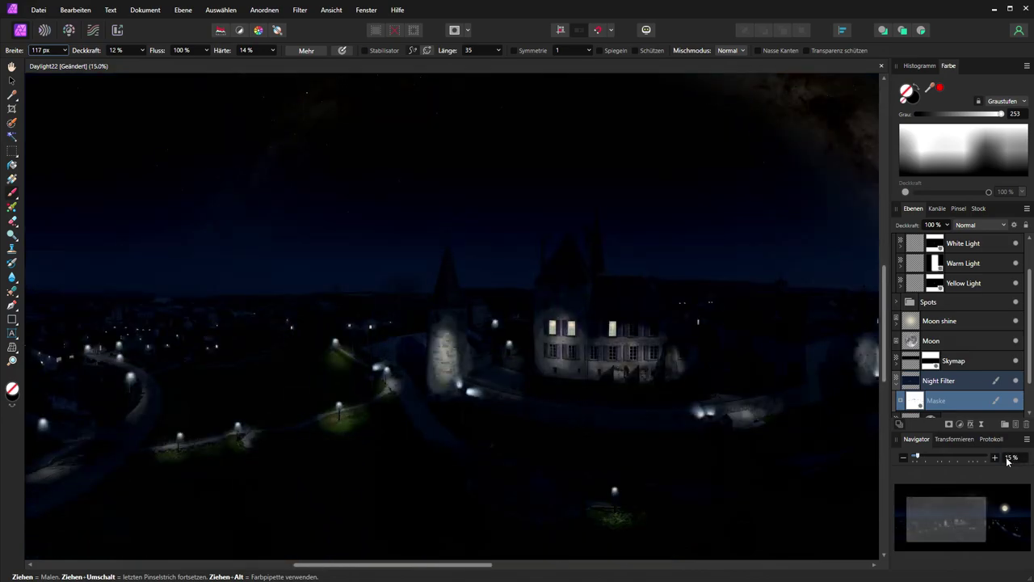
mouse_move(973, 518)
mouse_down()
mouse_move(914, 516)
mouse_move(977, 514)
mouse_up()
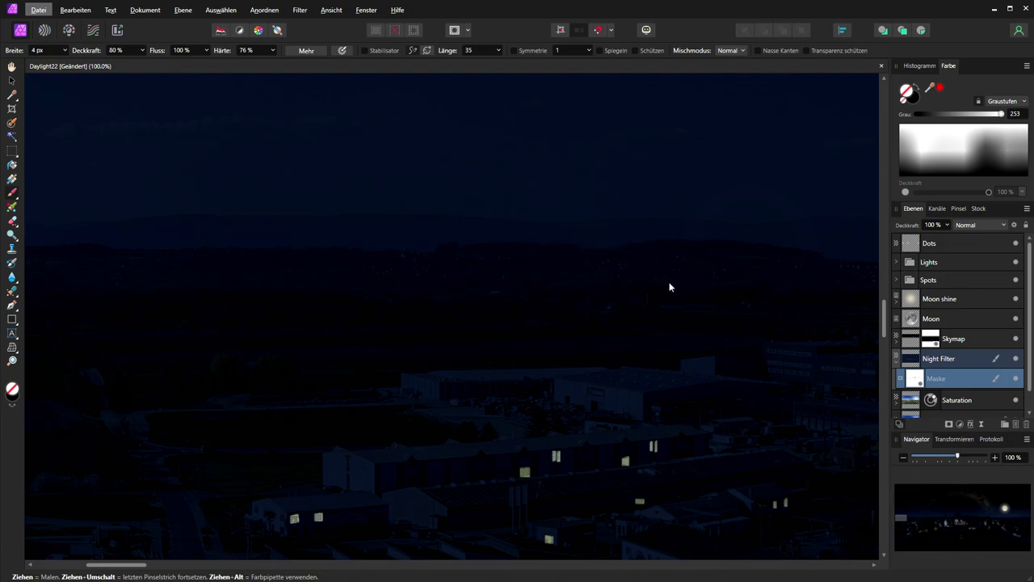
Paint small off-white (#F4F6ED) light dots on the Dots layer along the distant hills
click(958, 245)
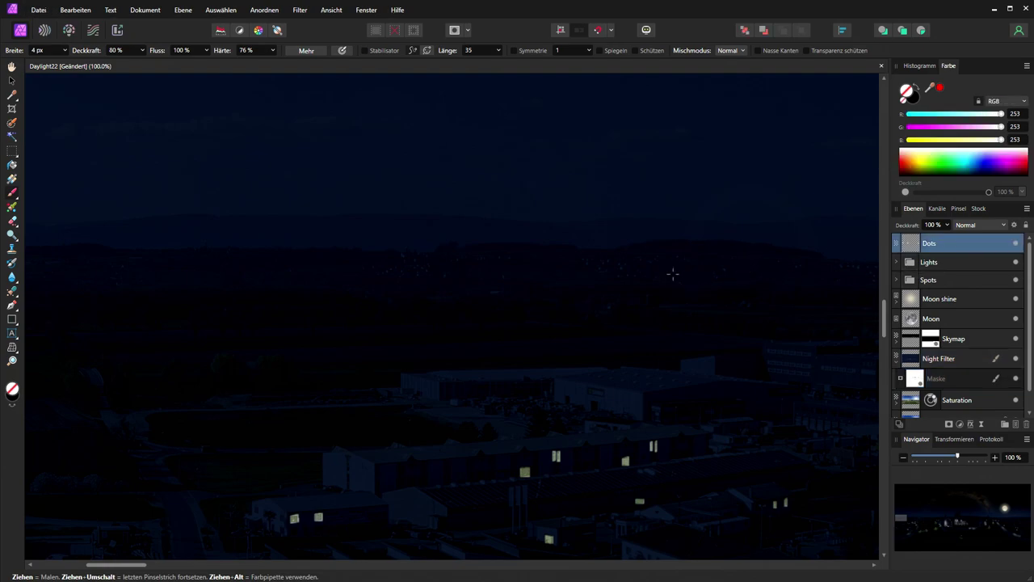
click(11, 399)
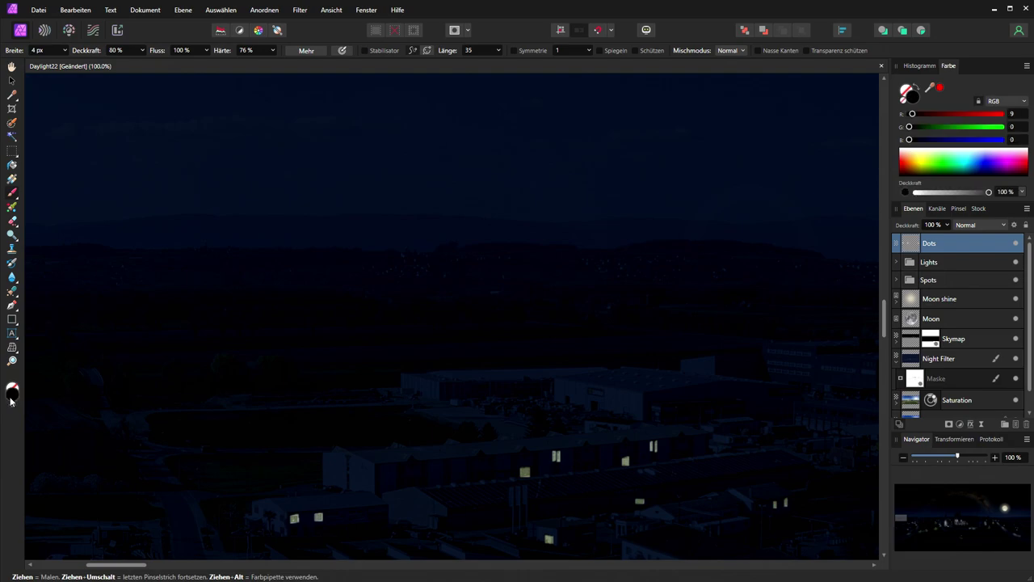
click(11, 393)
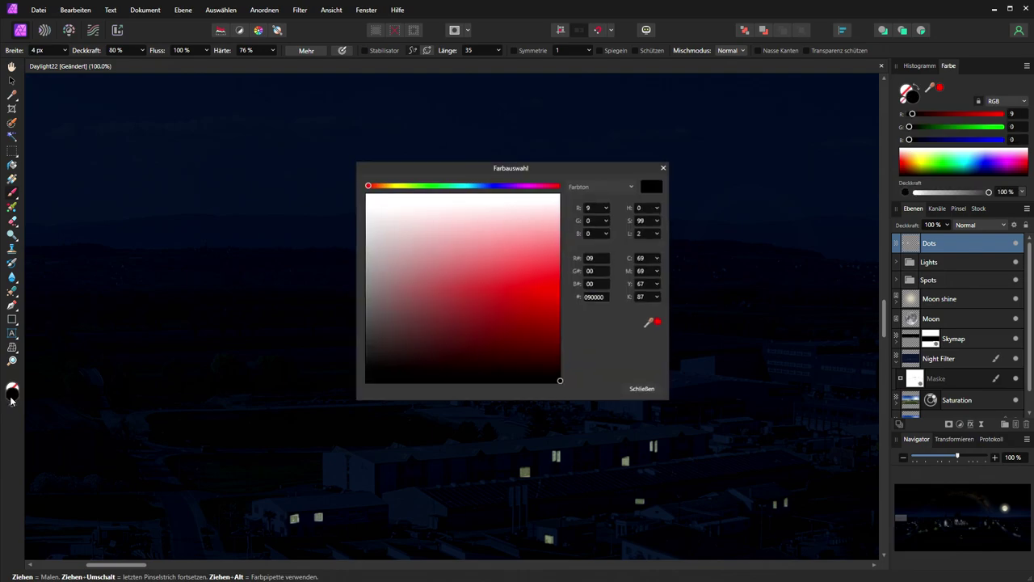
click(403, 186)
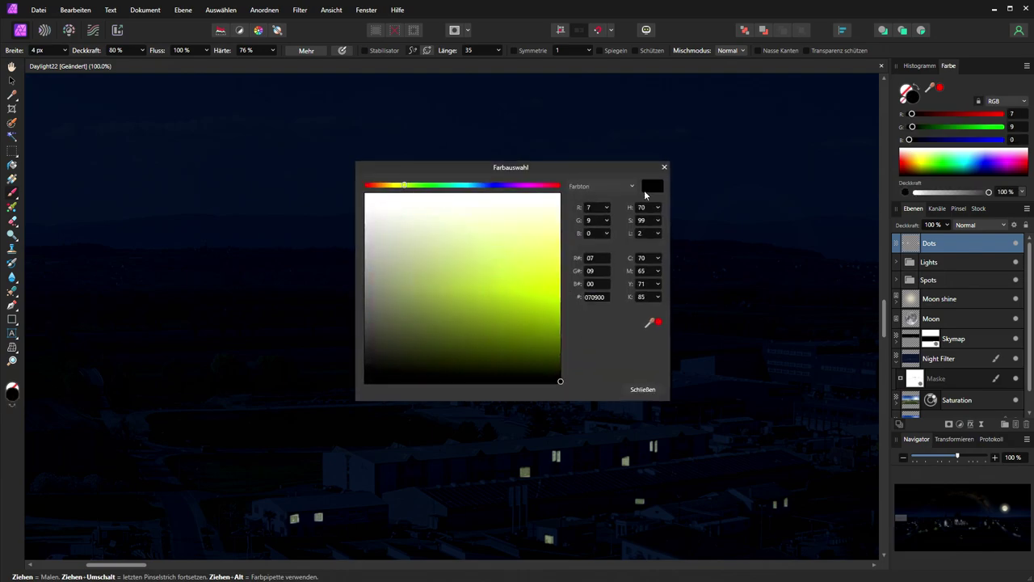
click(432, 204)
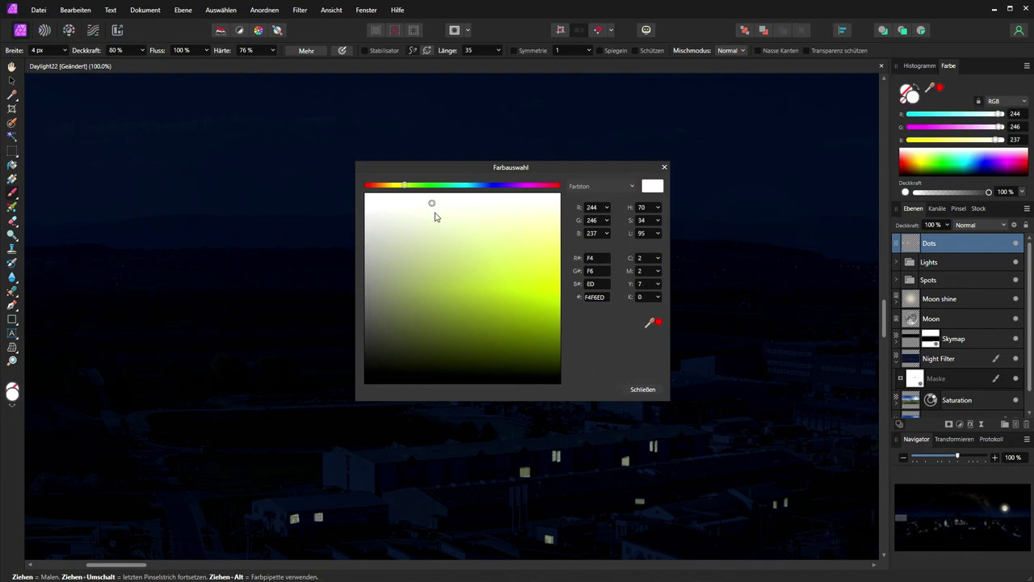
click(641, 389)
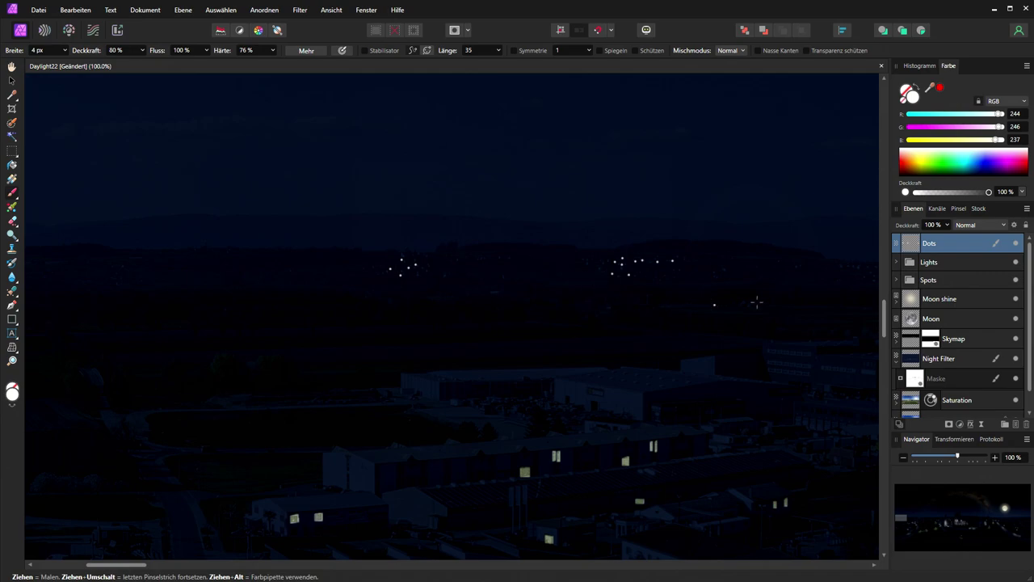
Add warm orange (#E0AF6C) and cyan (RGB 23, 191, 244) dots among the distant hill lights
double_click(11, 398)
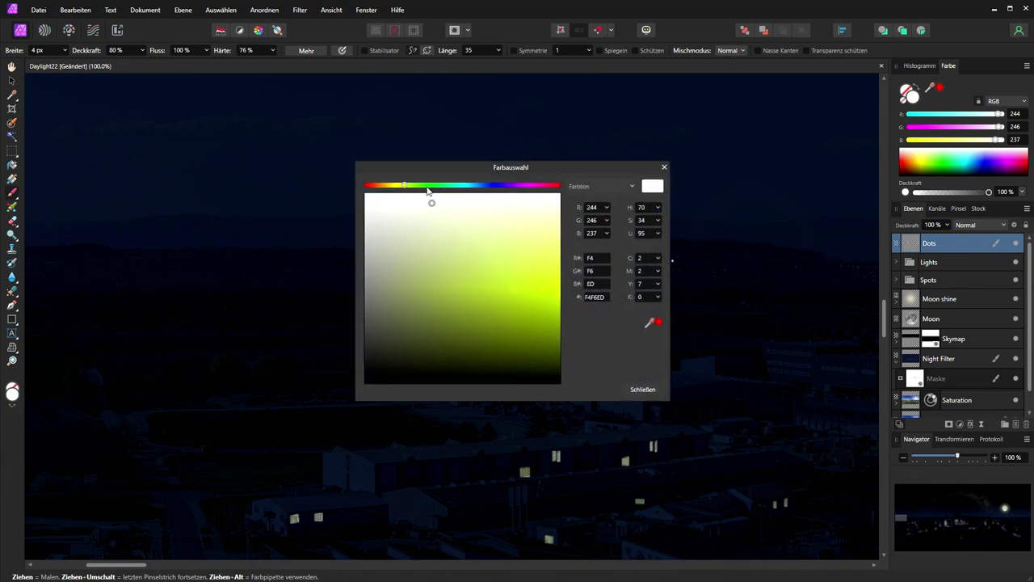
click(386, 186)
click(494, 259)
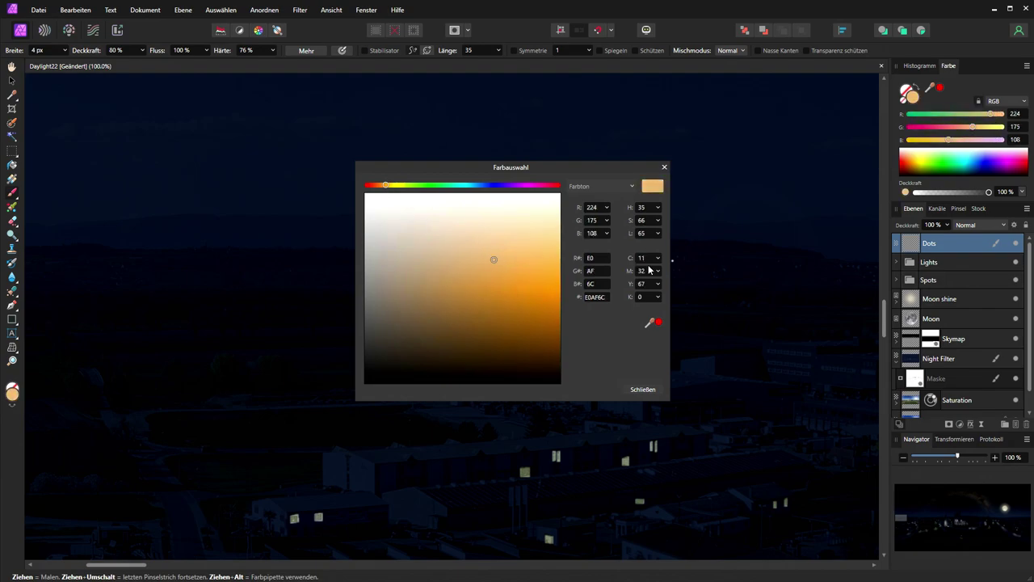
click(643, 389)
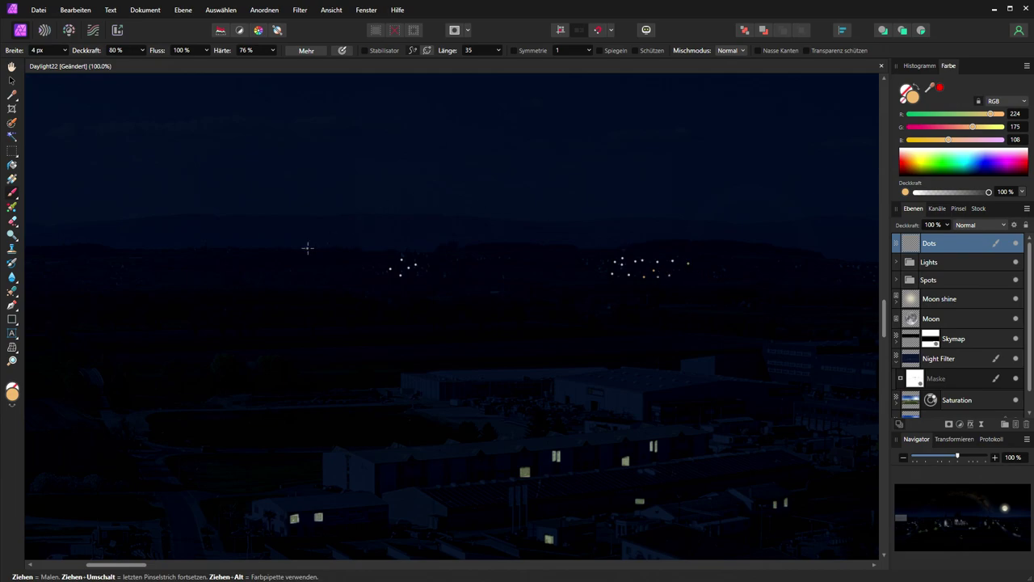
key(x)
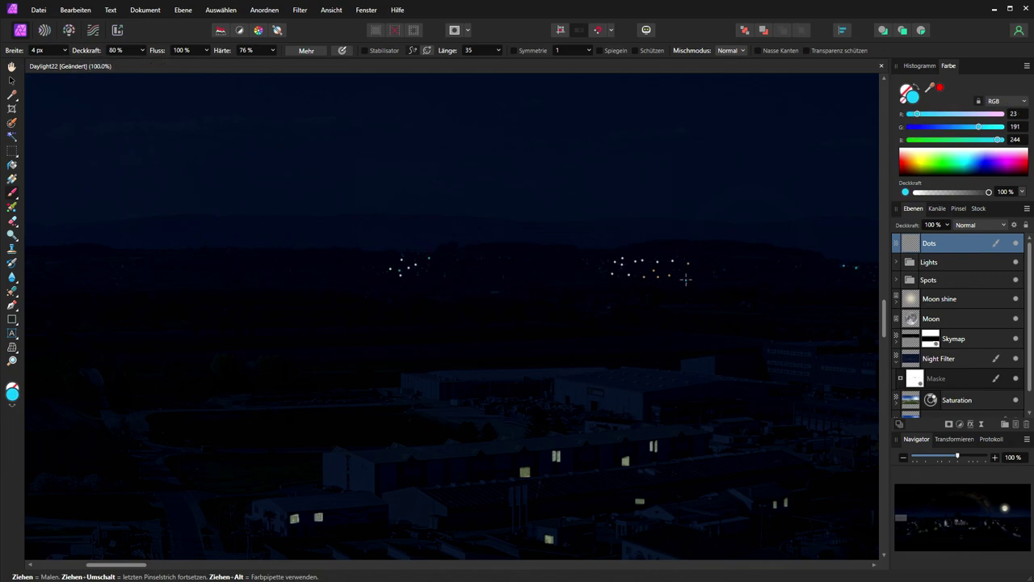
click(1021, 457)
text(20)
key(Return)
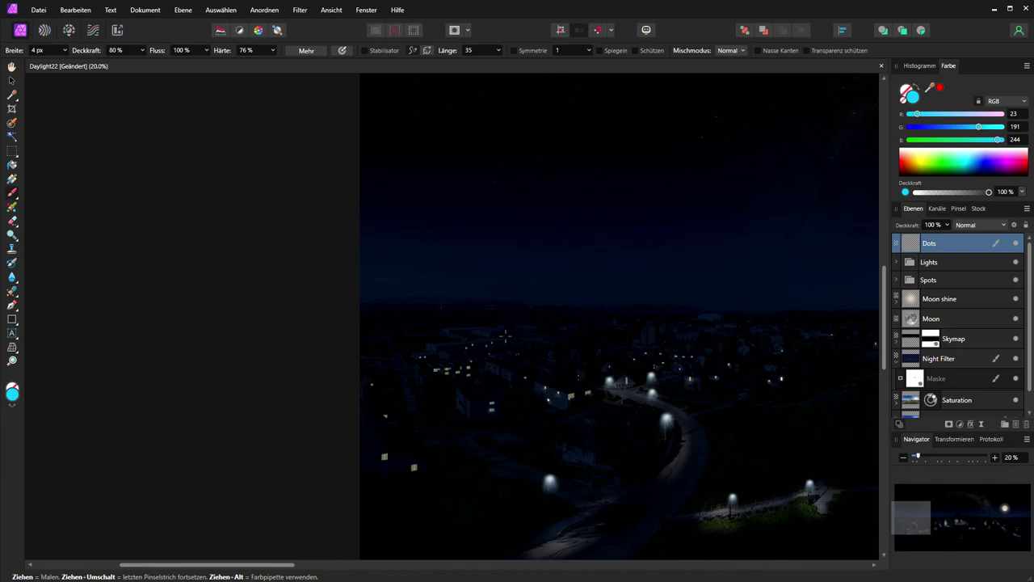
drag(290, 565, 408, 567)
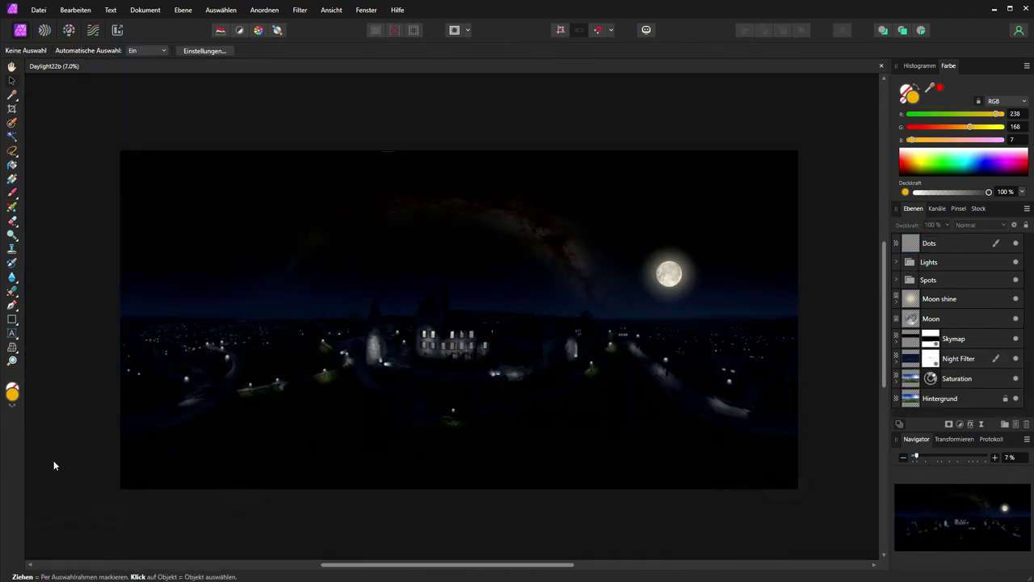
Select all layers from Hintergrund up to Dots and merge them into a single layer
click(951, 401)
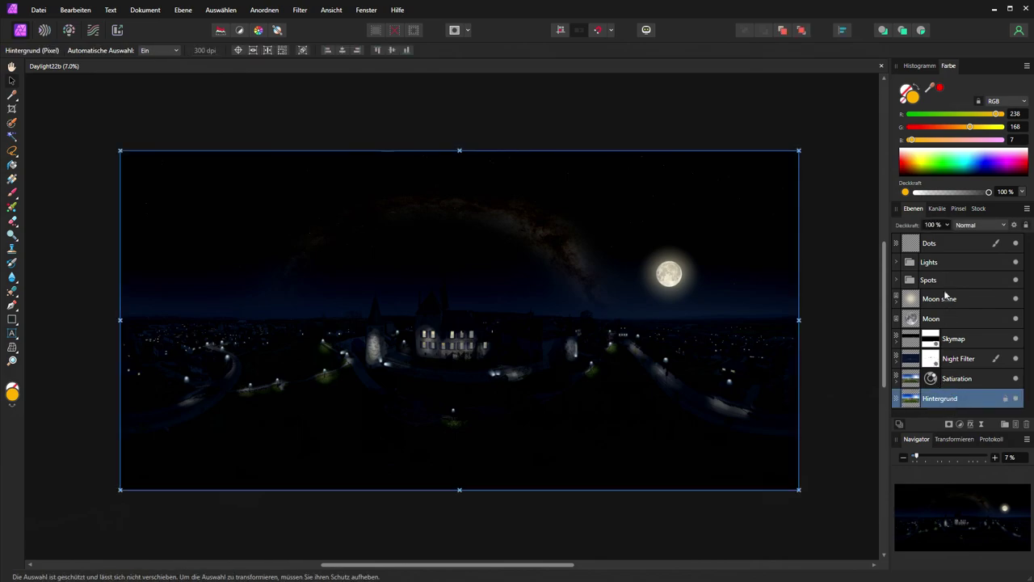
shift+click(949, 243)
right_click(948, 243)
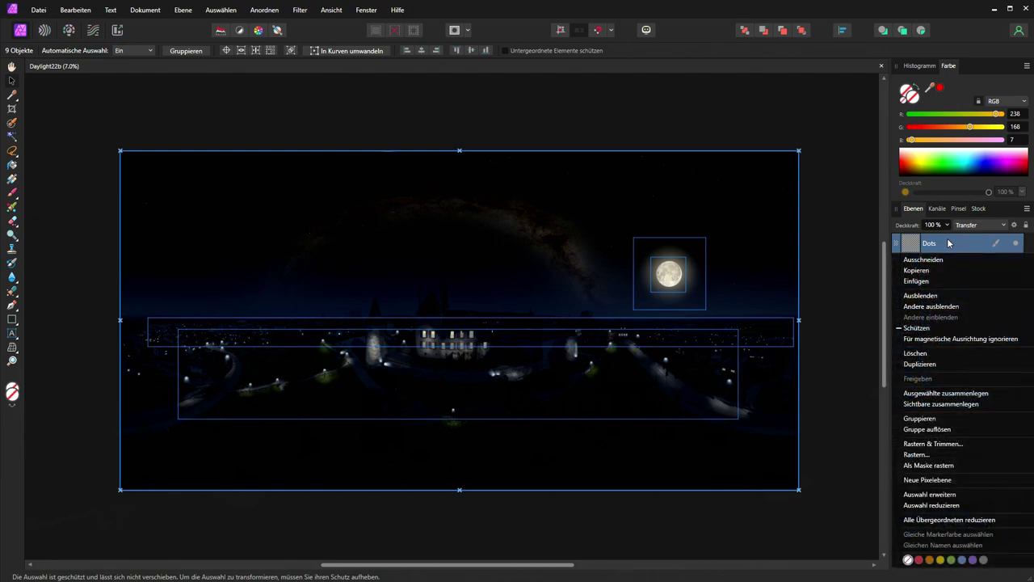
click(937, 394)
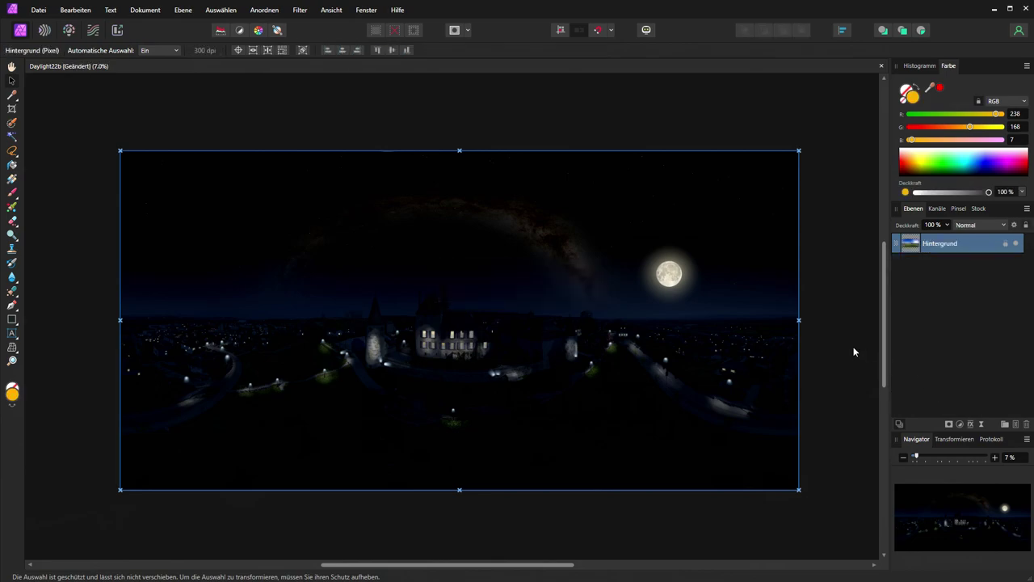
Apply an equirectangular live projection to the merged Hintergrund layer
click(183, 9)
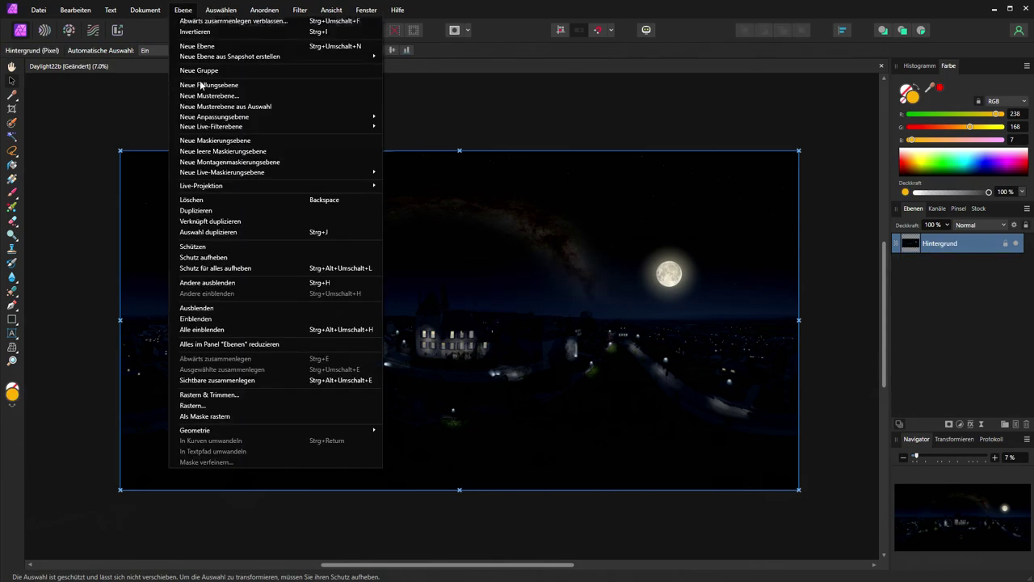
mouse_move(217, 186)
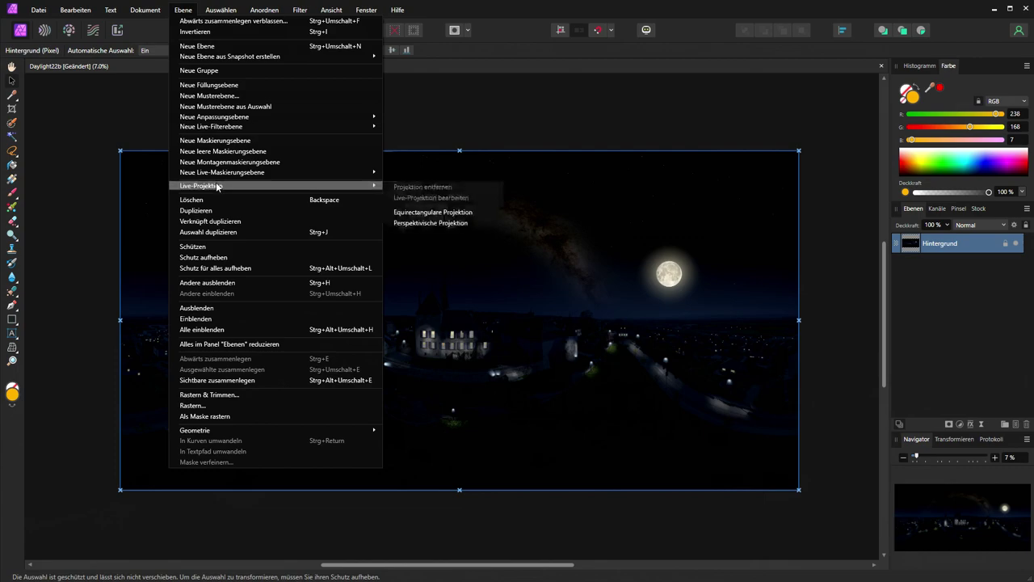
click(425, 219)
Set the projection's field of view to 57° and rotate the 360° view to the tower and castle façade
drag(408, 204, 479, 286)
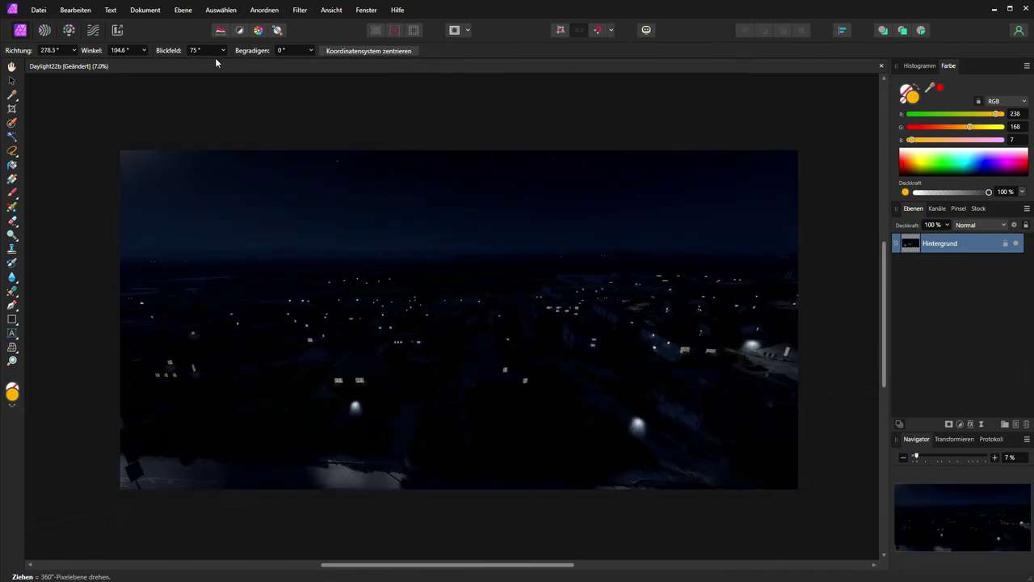
drag(223, 64, 203, 64)
drag(452, 307, 306, 299)
drag(491, 324, 557, 332)
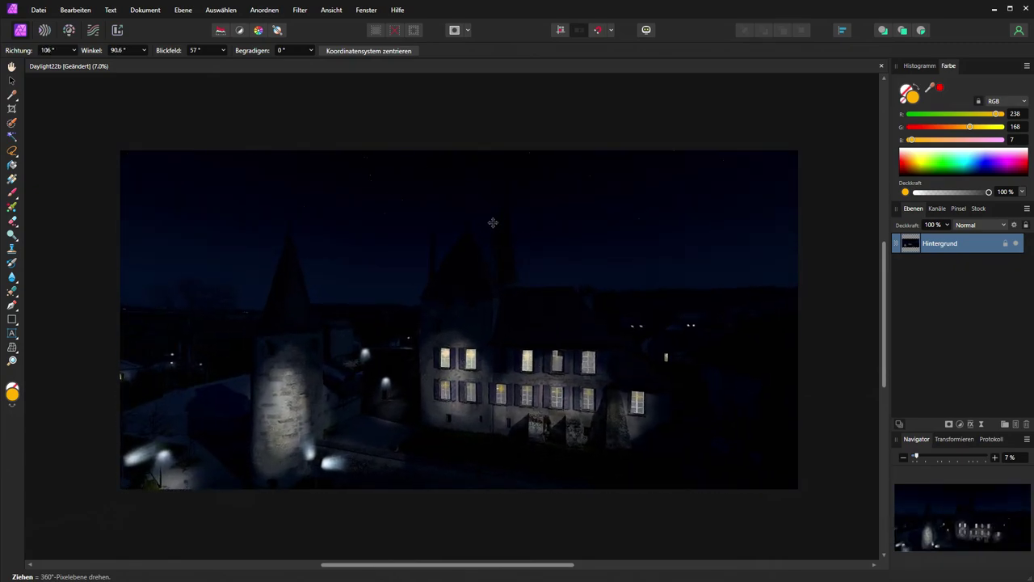
drag(506, 254, 533, 251)
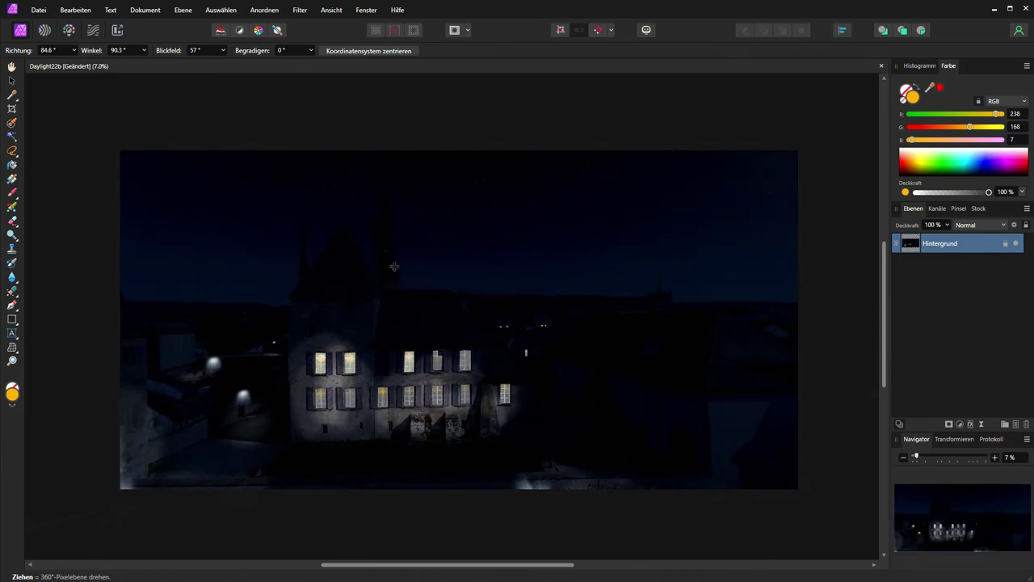
scroll(436, 267, up, 2)
scroll(436, 267, down, 1)
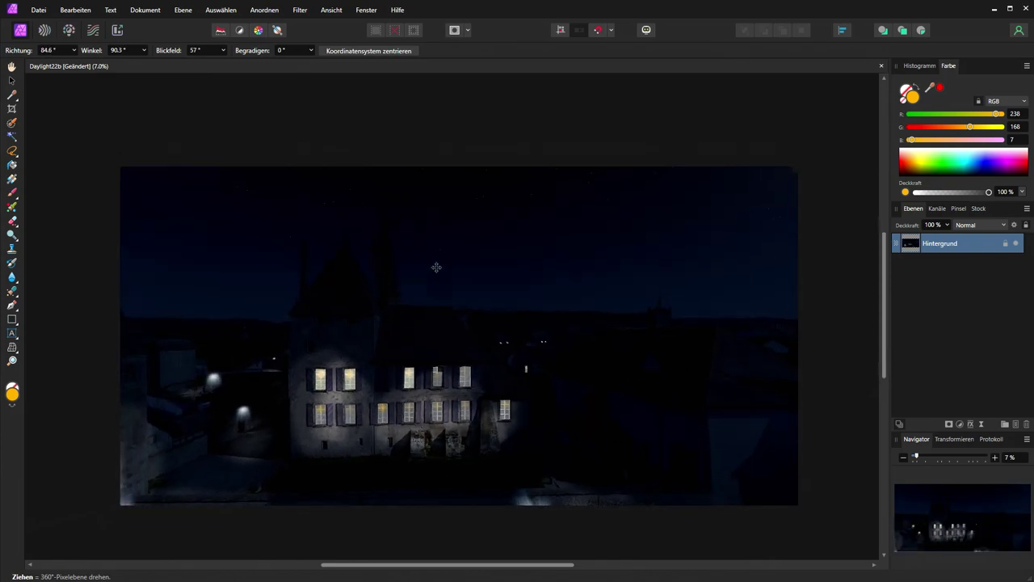
Narrow the field of view to 43° and inspect the starry sky, the village lights and the castle walls up close
click(224, 50)
drag(224, 63, 209, 62)
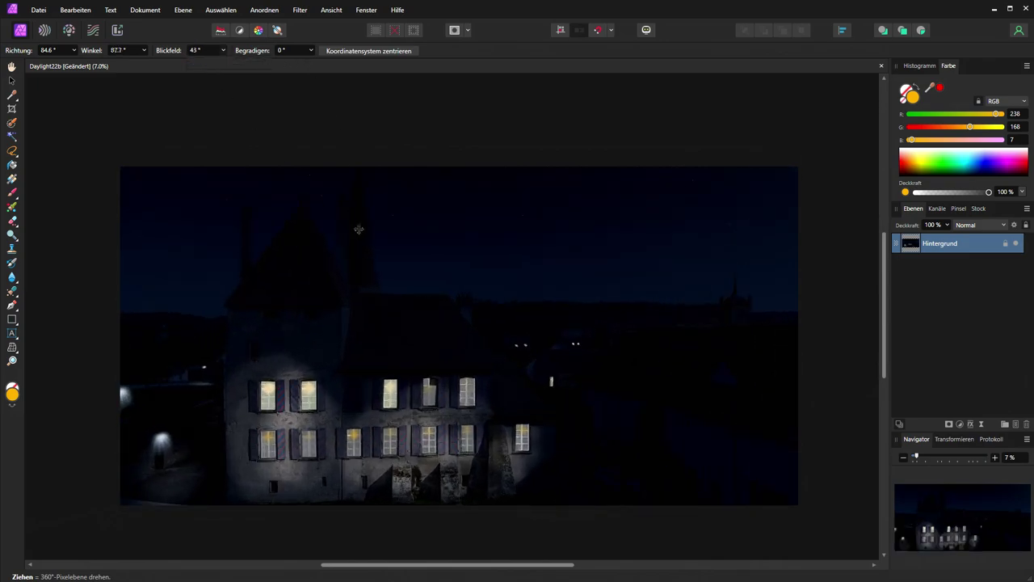
drag(360, 219, 360, 214)
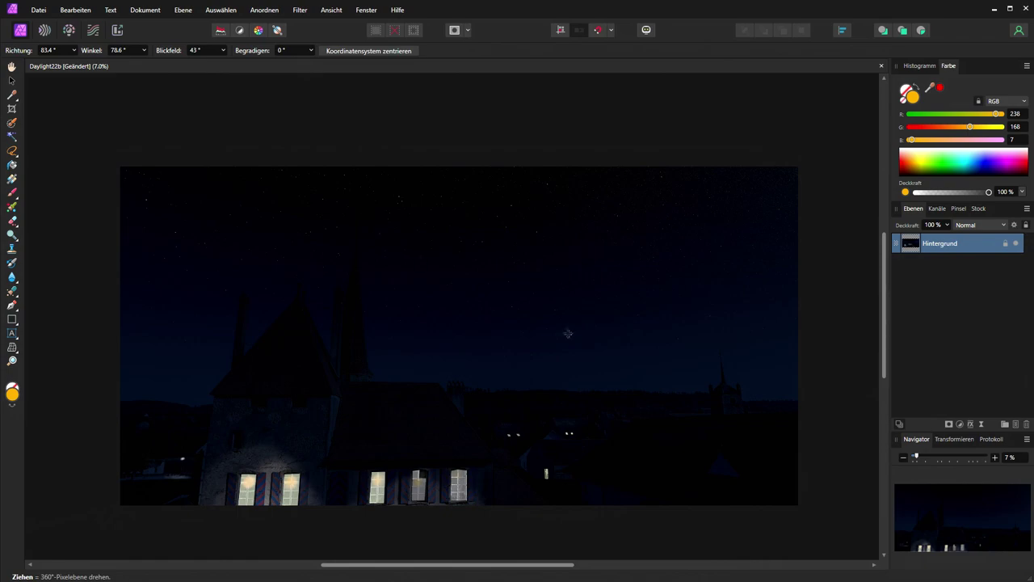
click(995, 458)
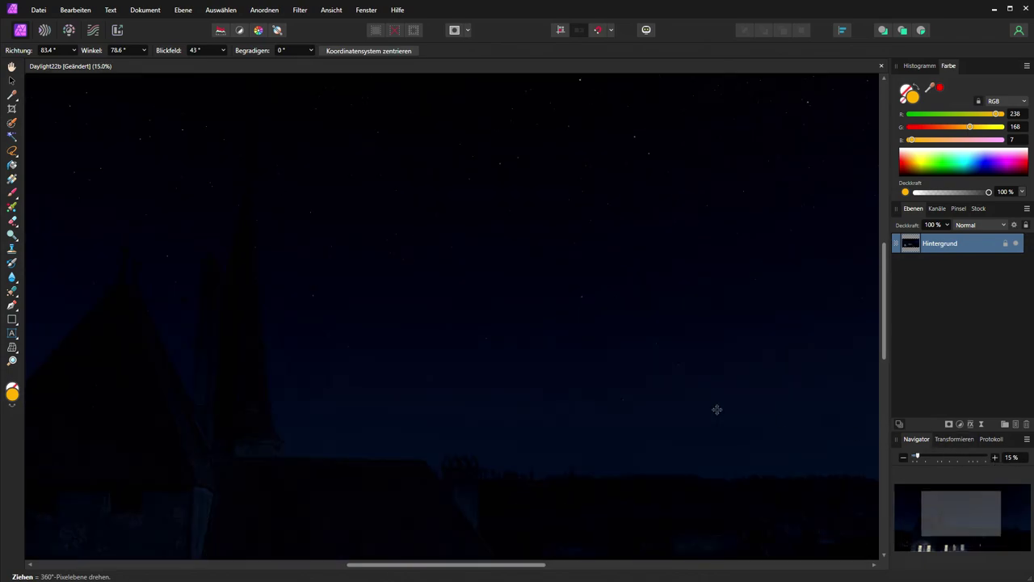
drag(254, 369, 346, 302)
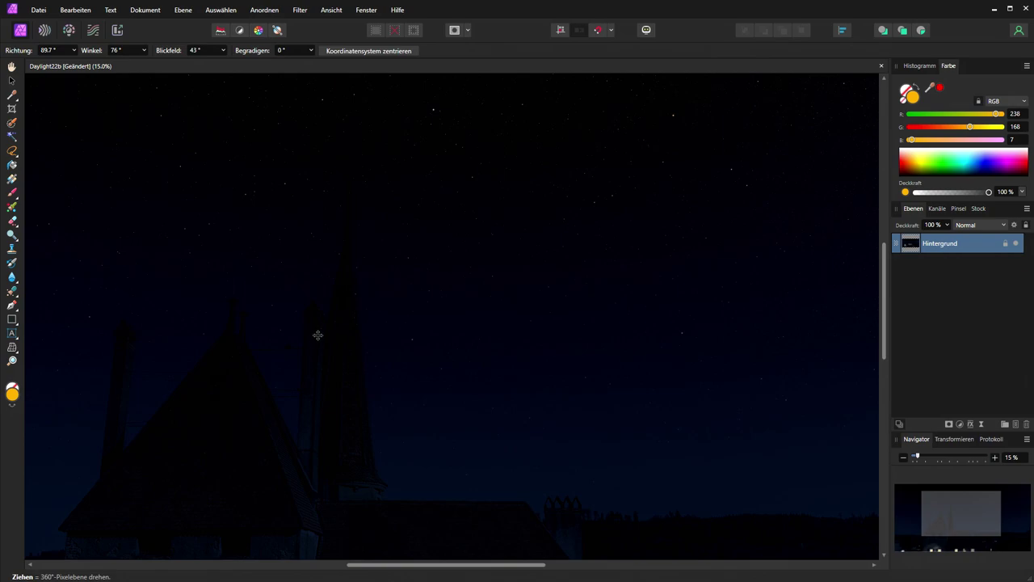
drag(317, 335, 628, 440)
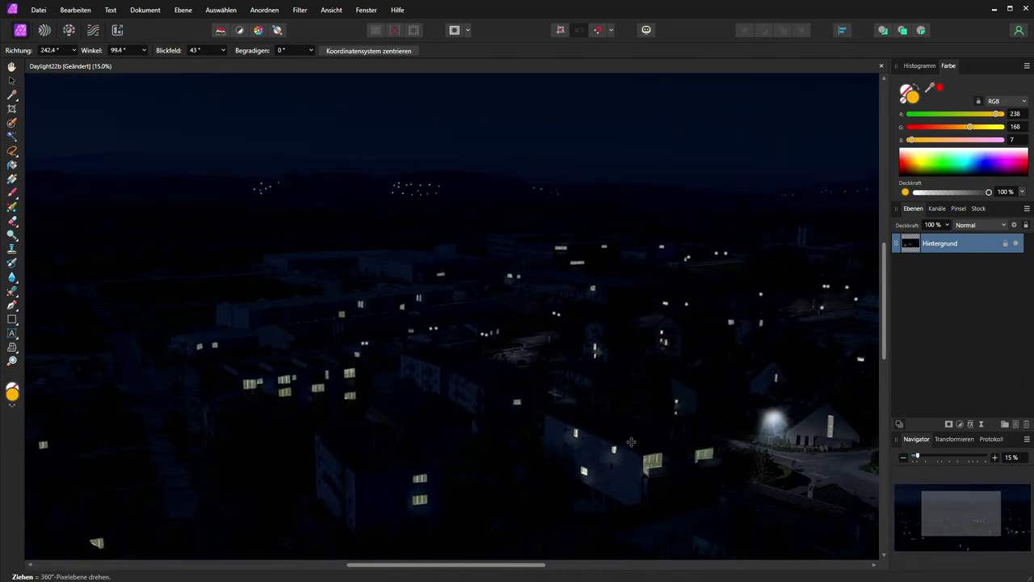
drag(580, 388, 445, 353)
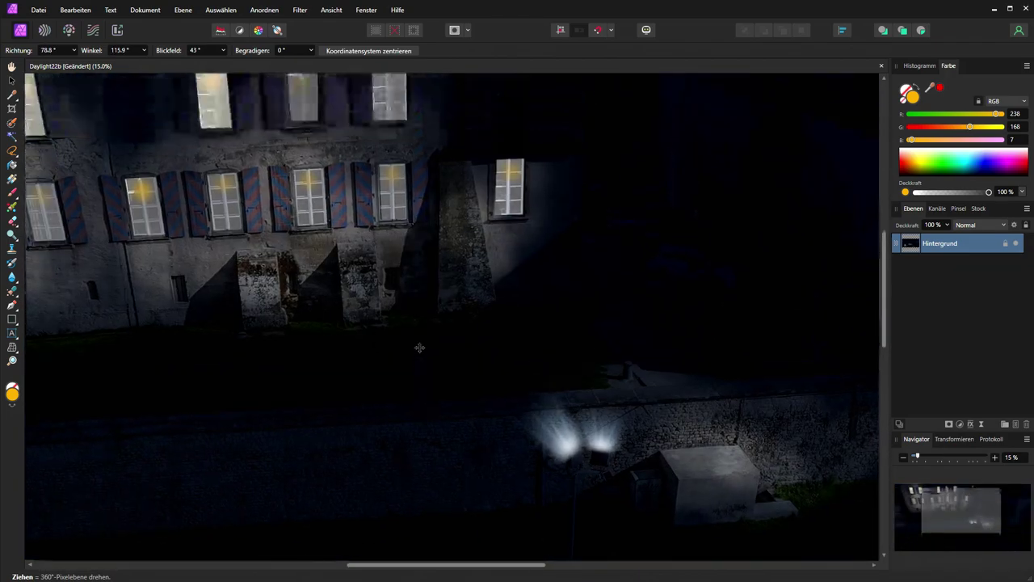